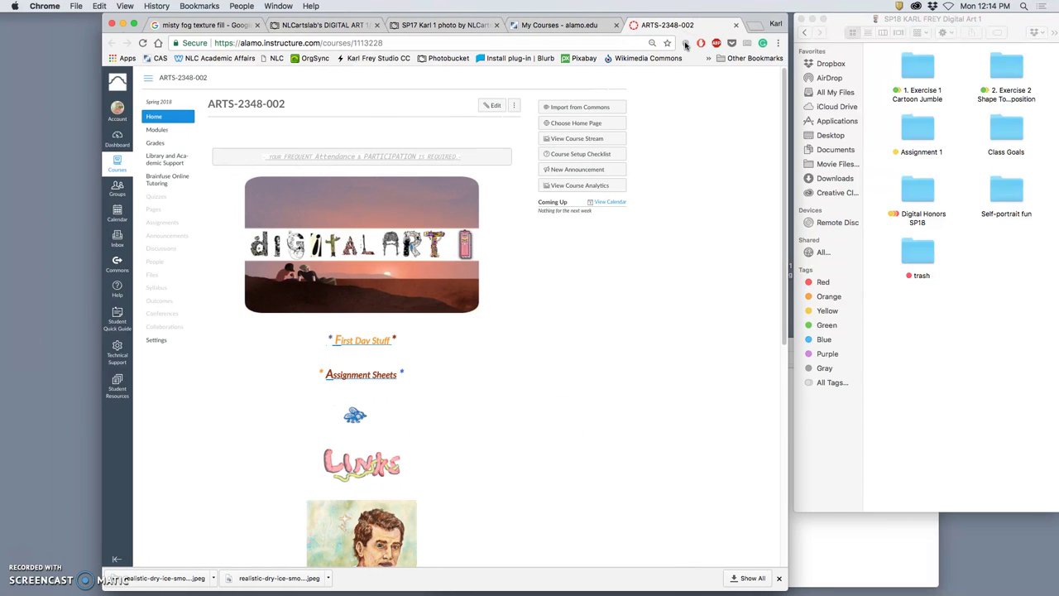
# - Download the Assignment #2 (collaged creature) PDF from the course's Assignment Sheets page and open it
pyautogui.click(362, 376)
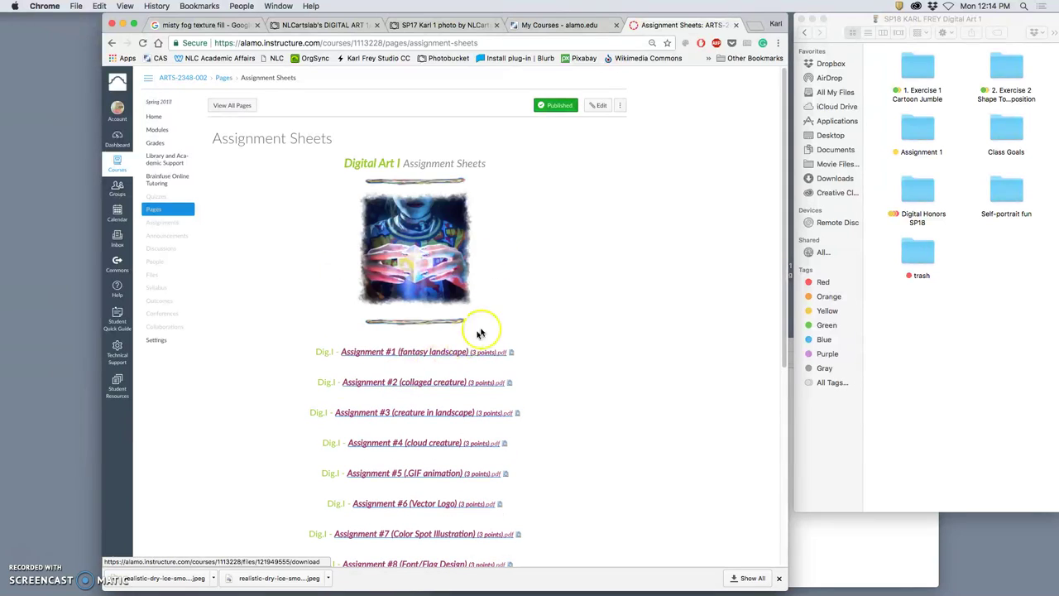
pyautogui.click(447, 384)
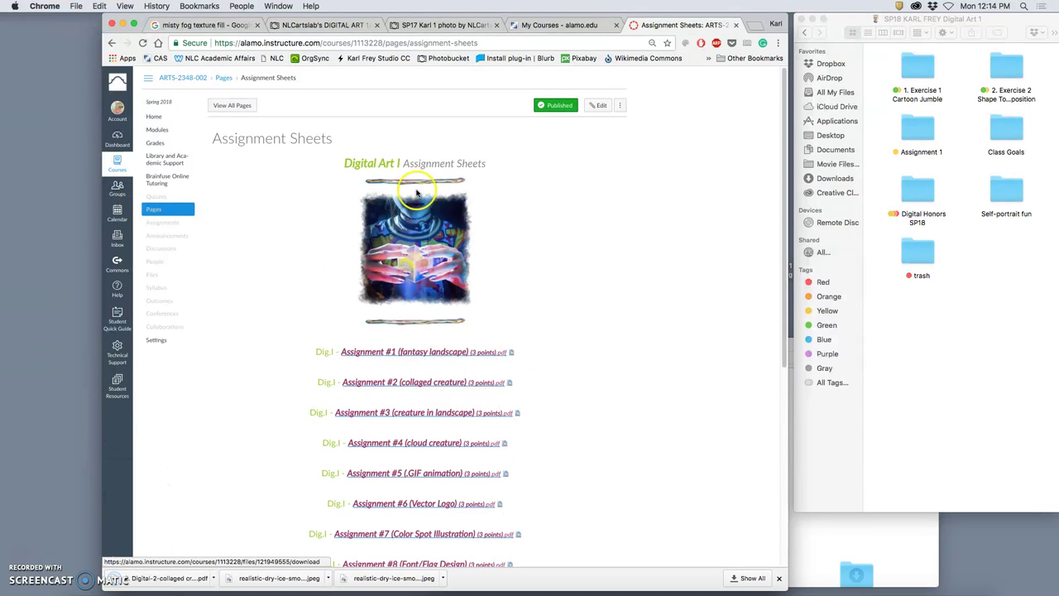
pyautogui.click(193, 584)
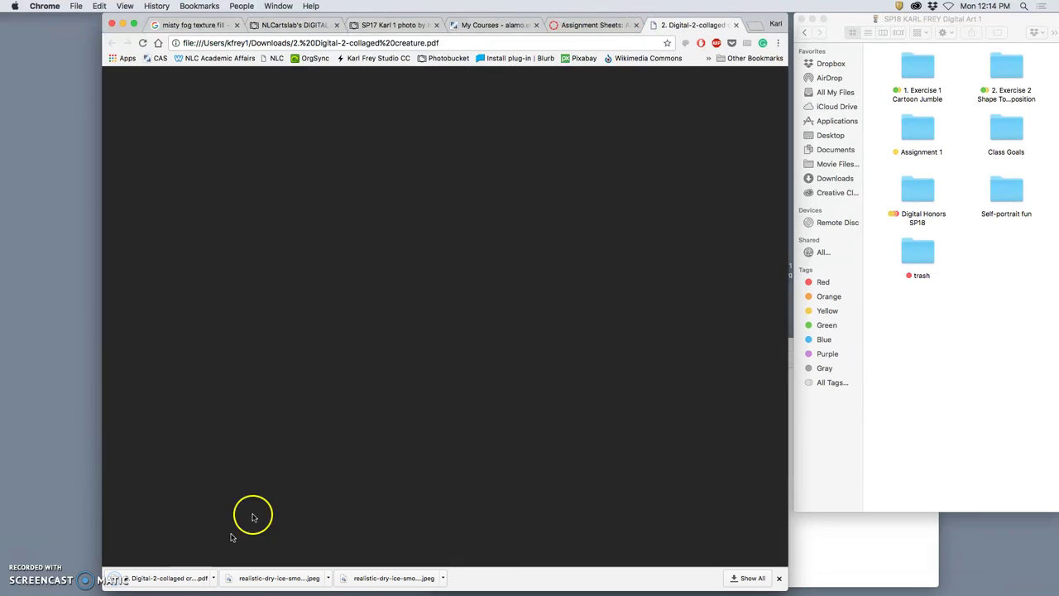
# - Read through the Collaged Creature assignment sheet, including its project description, grading rubric, tips and digital format requirements
pyautogui.scroll(-3, 595, 262)
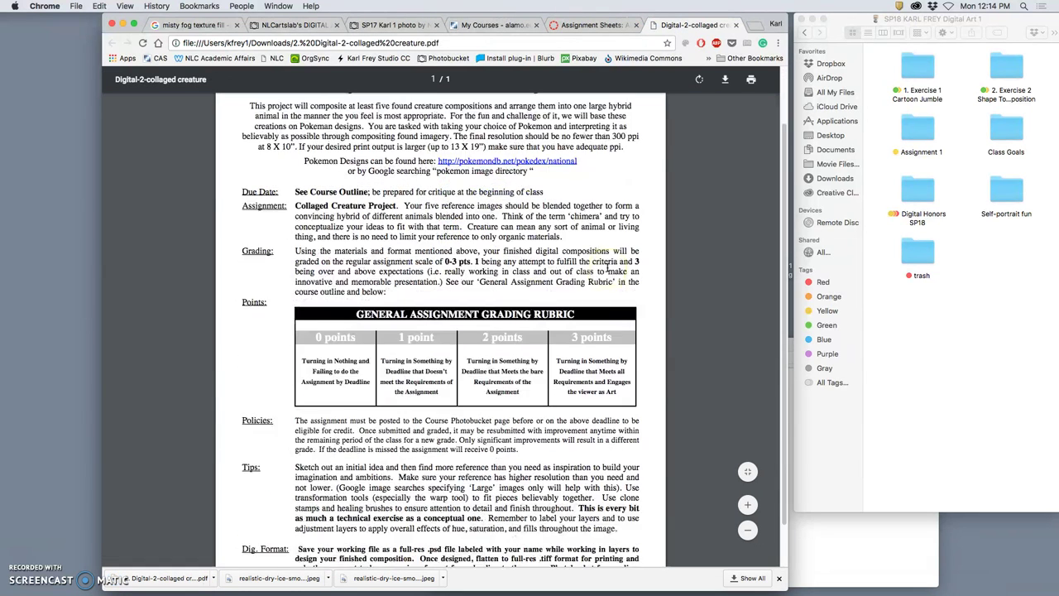
pyautogui.scroll(2, 608, 269)
pyautogui.scroll(1, 607, 270)
pyautogui.scroll(-1, 607, 270)
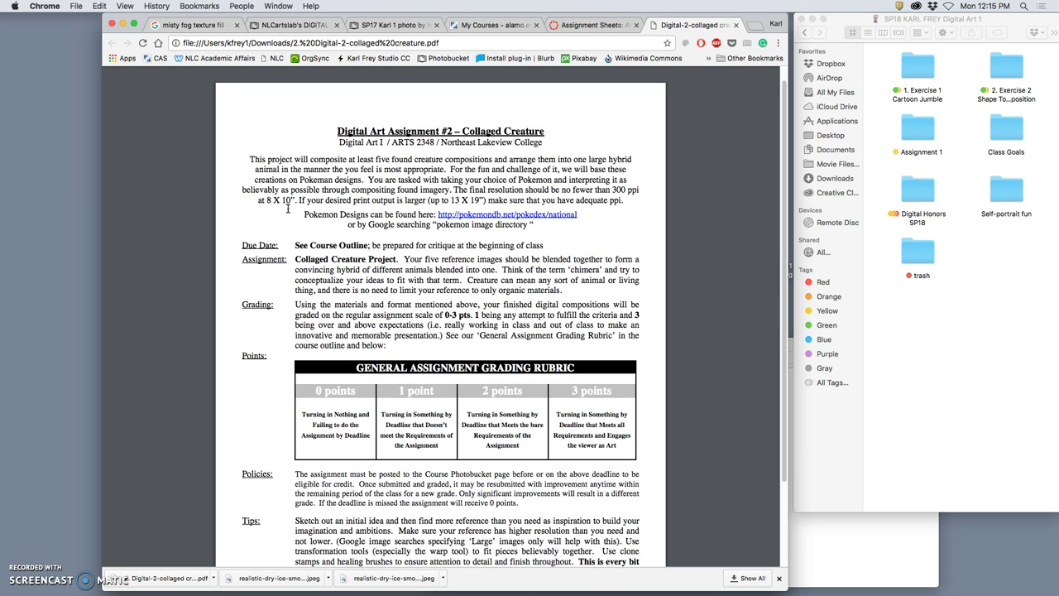
pyautogui.scroll(-3, 414, 315)
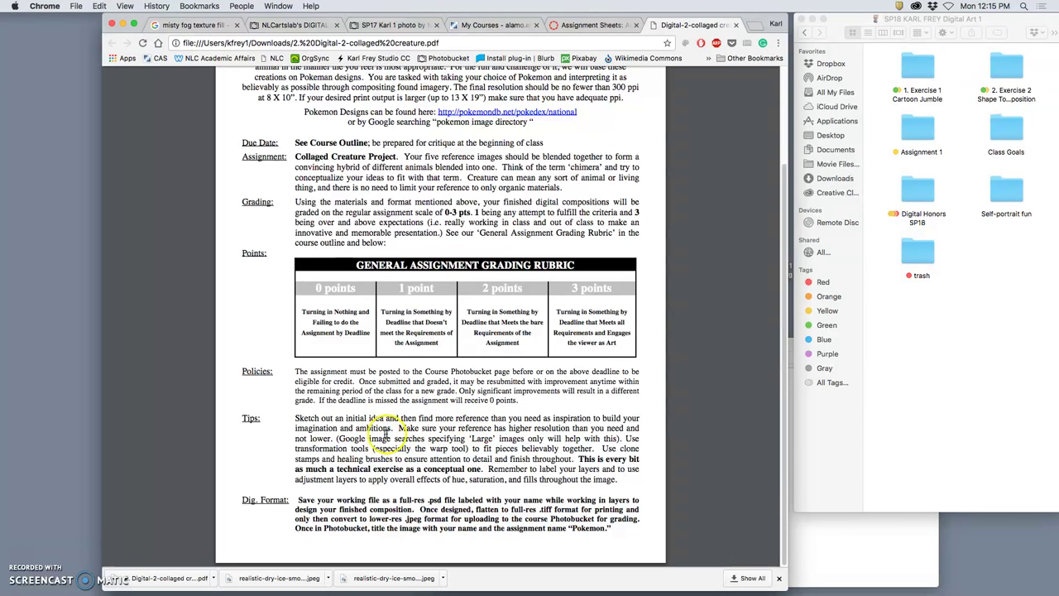
pyautogui.scroll(2, 426, 428)
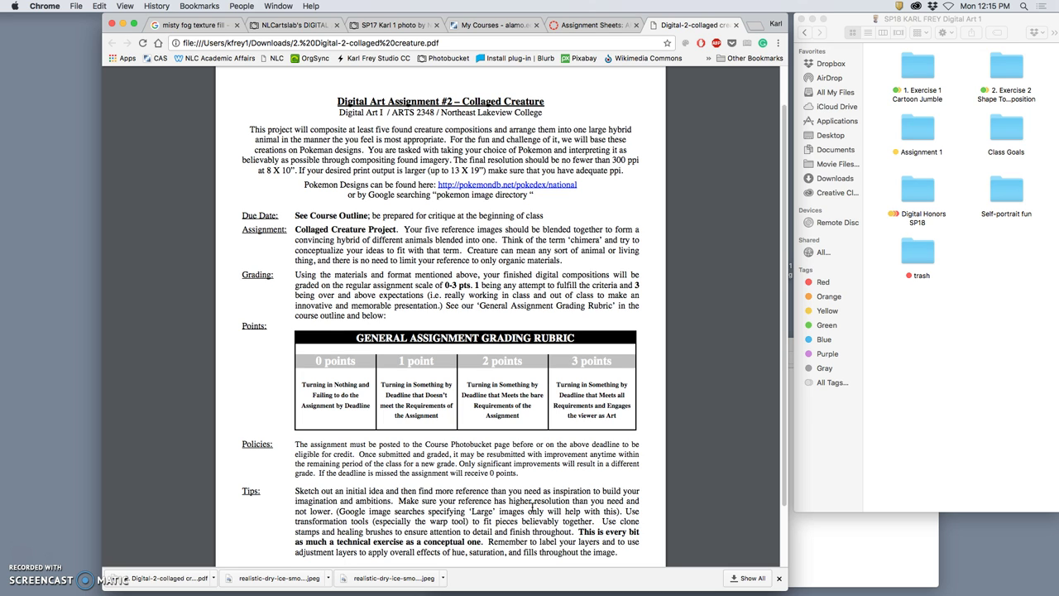
pyautogui.scroll(1, 537, 507)
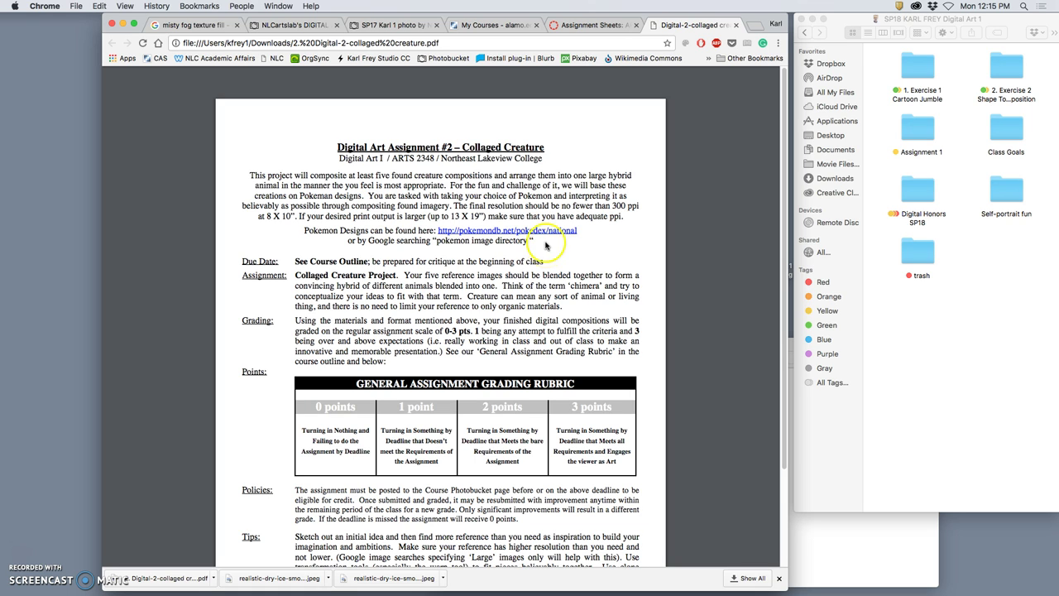
pyautogui.scroll(-1, 545, 245)
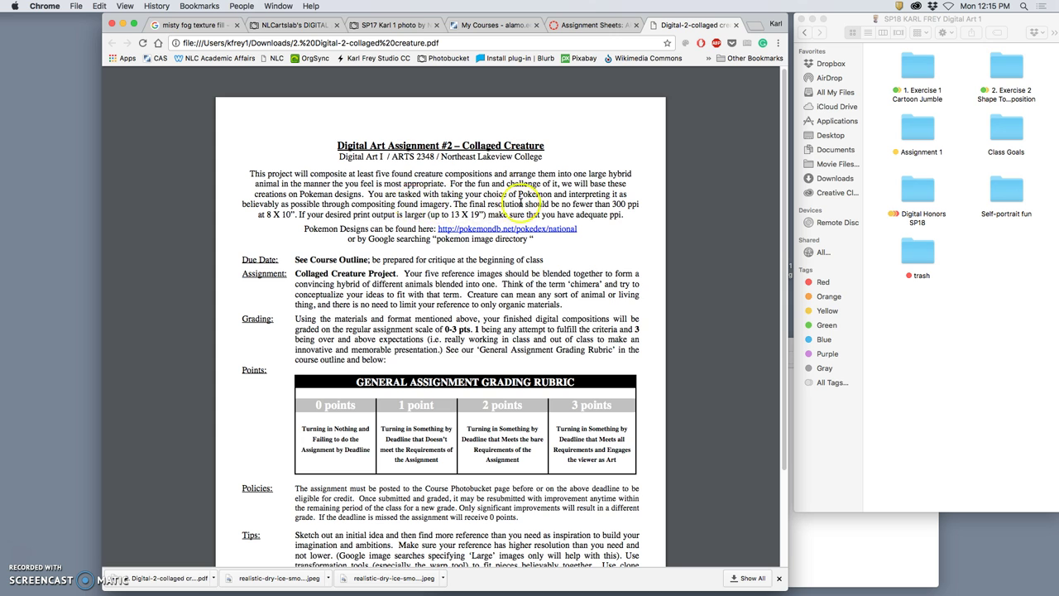
# - Follow the assignment sheet's Pokémon designs link and open Turtonator's page from the national list in a new tab
pyautogui.click(506, 231)
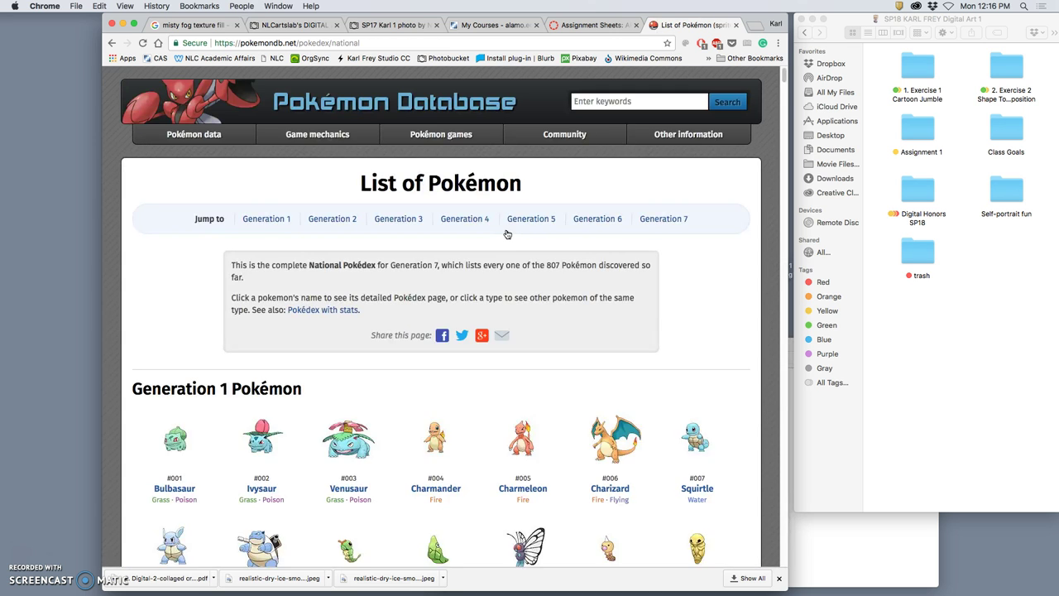
pyautogui.scroll(-20, 563, 344)
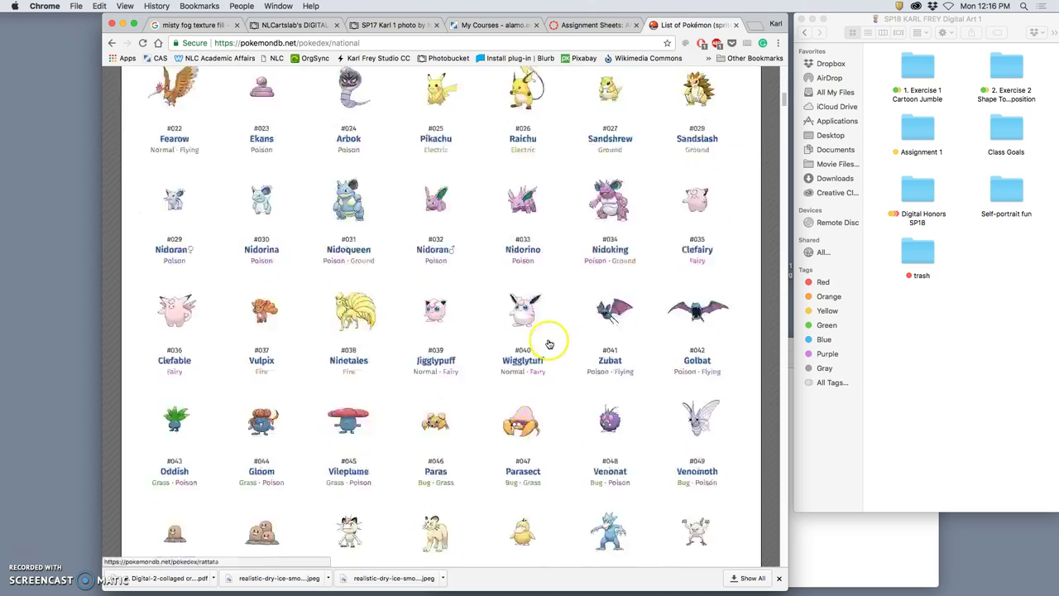
pyautogui.scroll(-20, 549, 344)
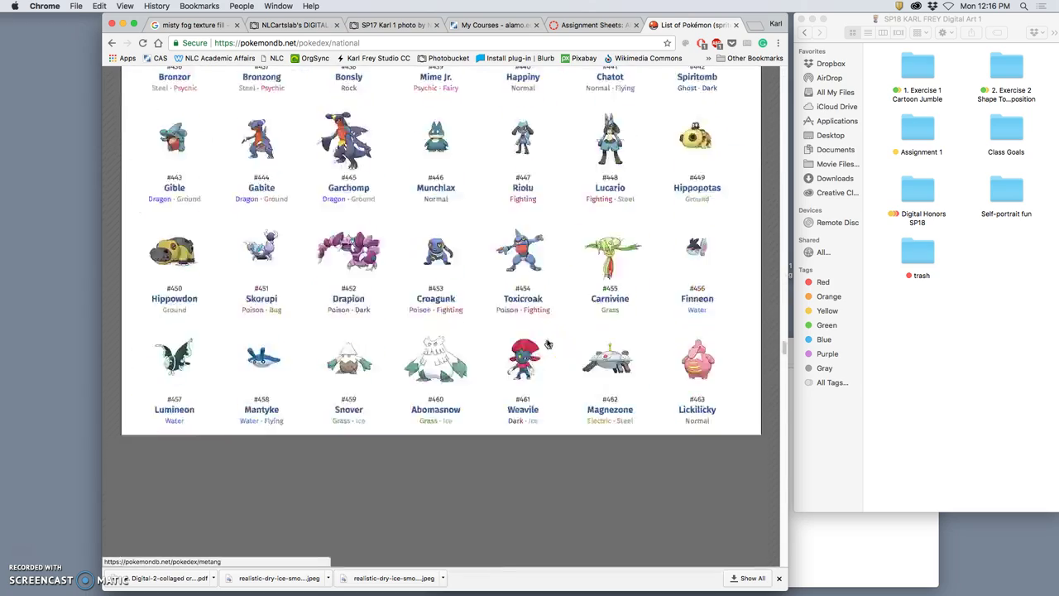
pyautogui.scroll(-20, 547, 344)
pyautogui.scroll(5, 547, 343)
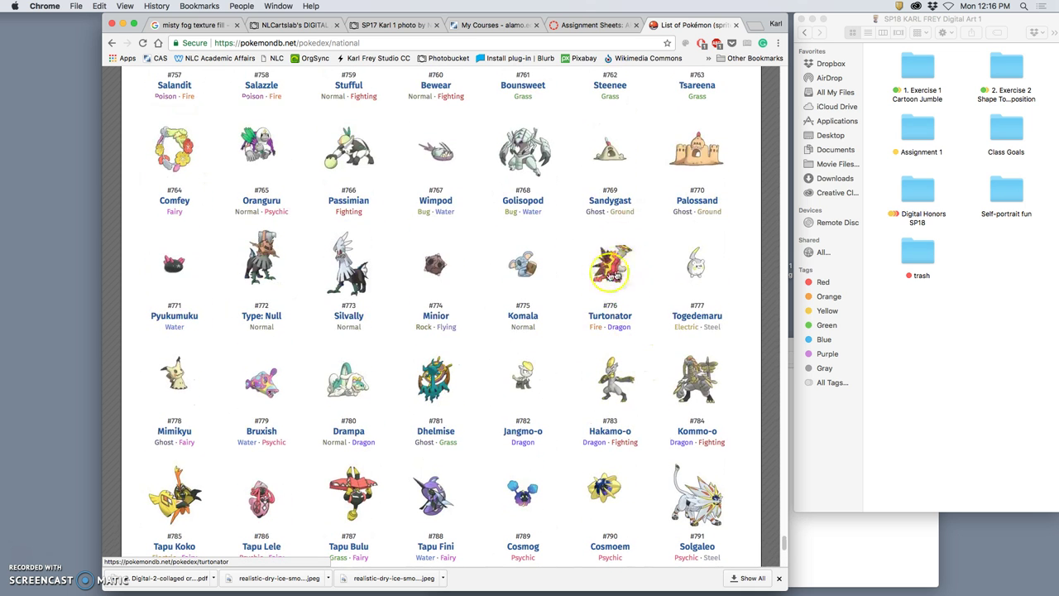
pyautogui.rightClick(621, 265)
pyautogui.click(642, 272)
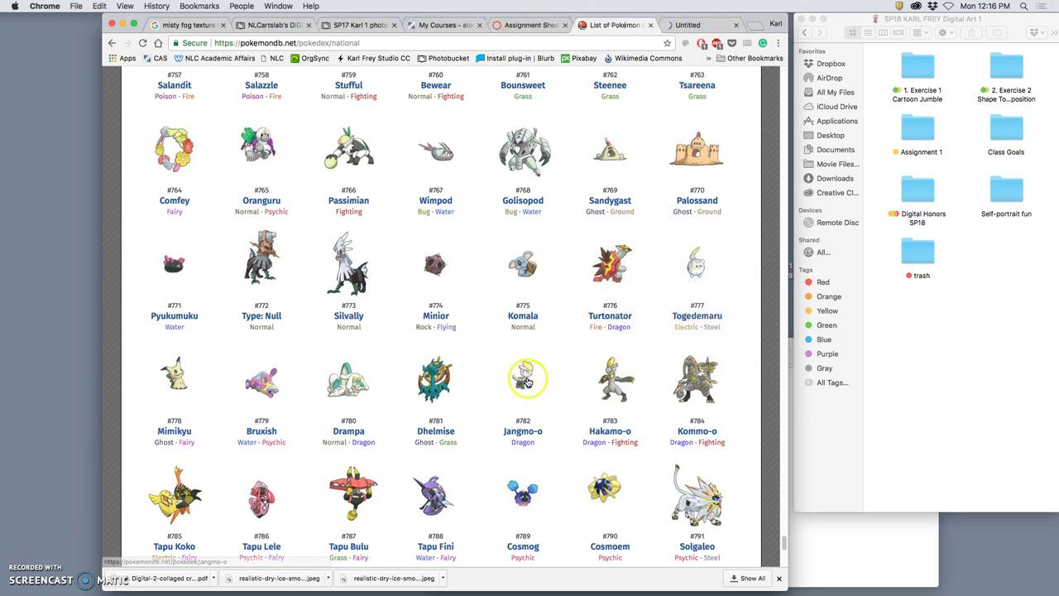
# - Open Buzzwole's page from the Pokémon list in a new tab
pyautogui.scroll(-5, 521, 382)
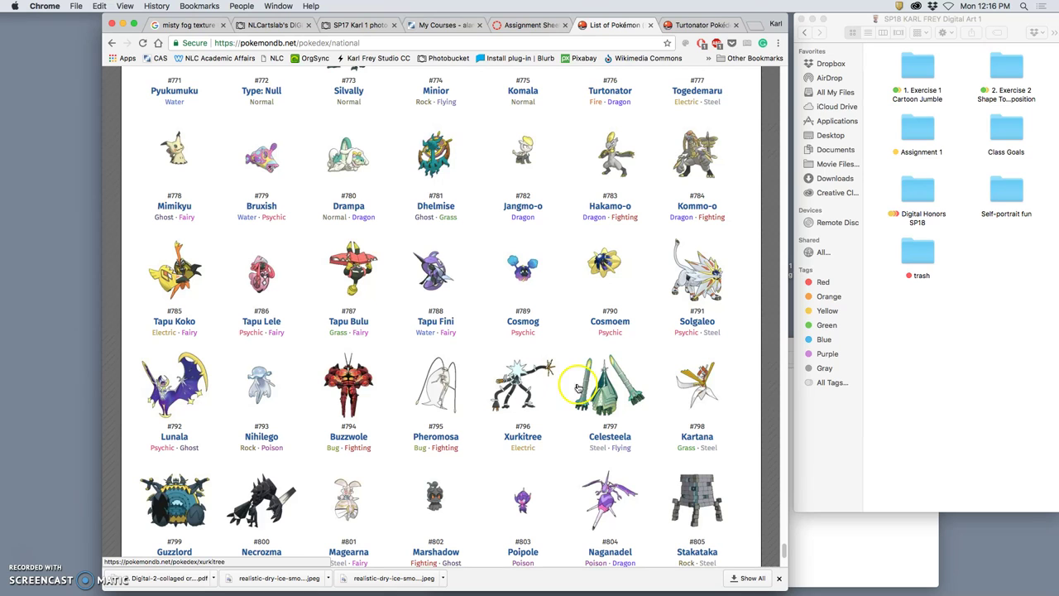
pyautogui.scroll(-3, 577, 389)
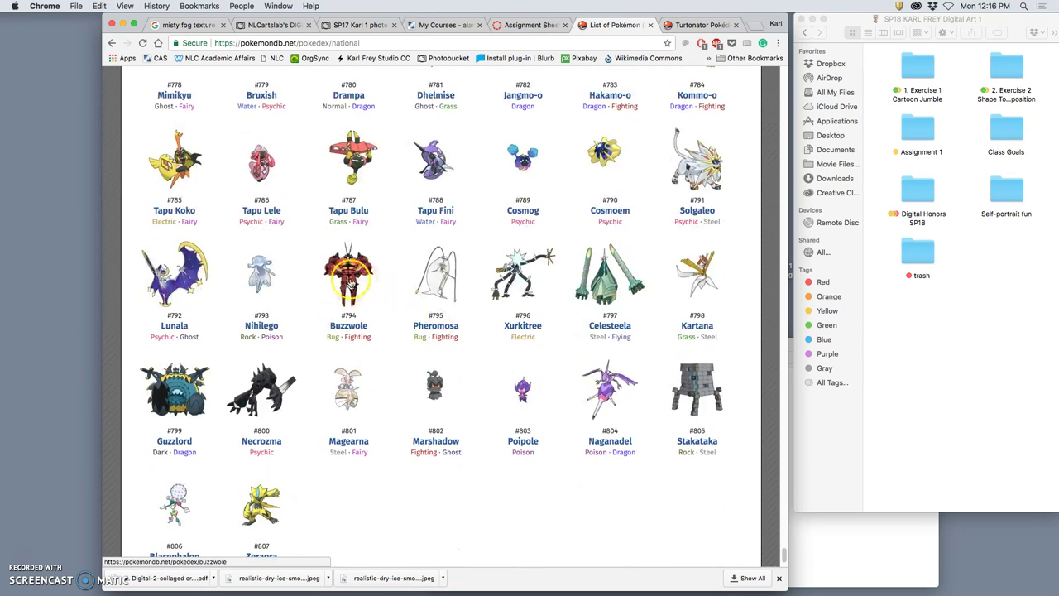
pyautogui.rightClick(362, 275)
pyautogui.click(364, 279)
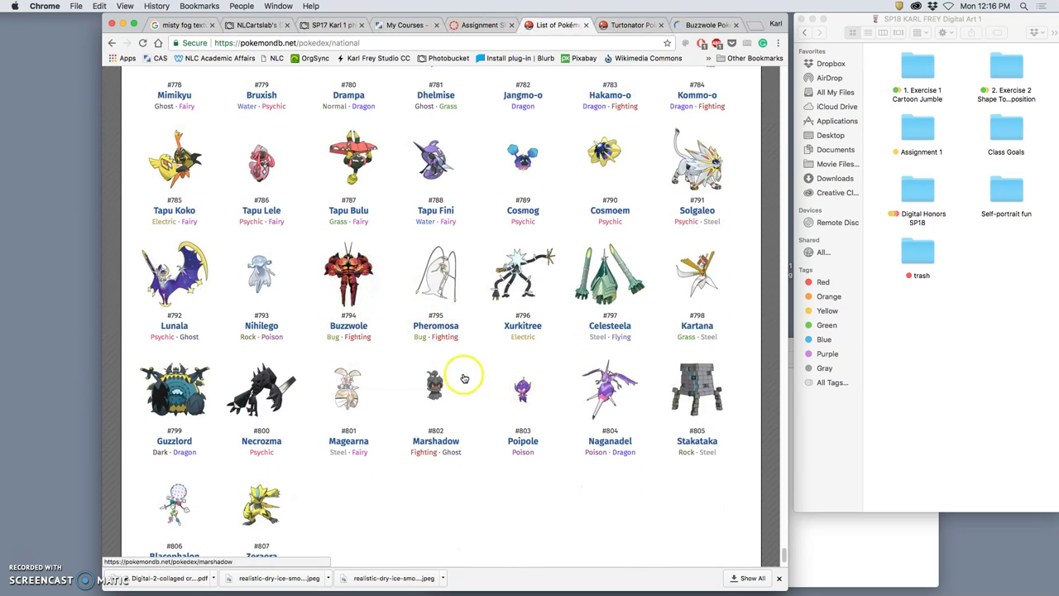
# - Open Lunala's page from the Pokémon list in a new tab
pyautogui.scroll(-1, 468, 379)
pyautogui.scroll(-1, 469, 378)
pyautogui.rightClick(183, 230)
pyautogui.click(224, 238)
pyautogui.scroll(2, 641, 364)
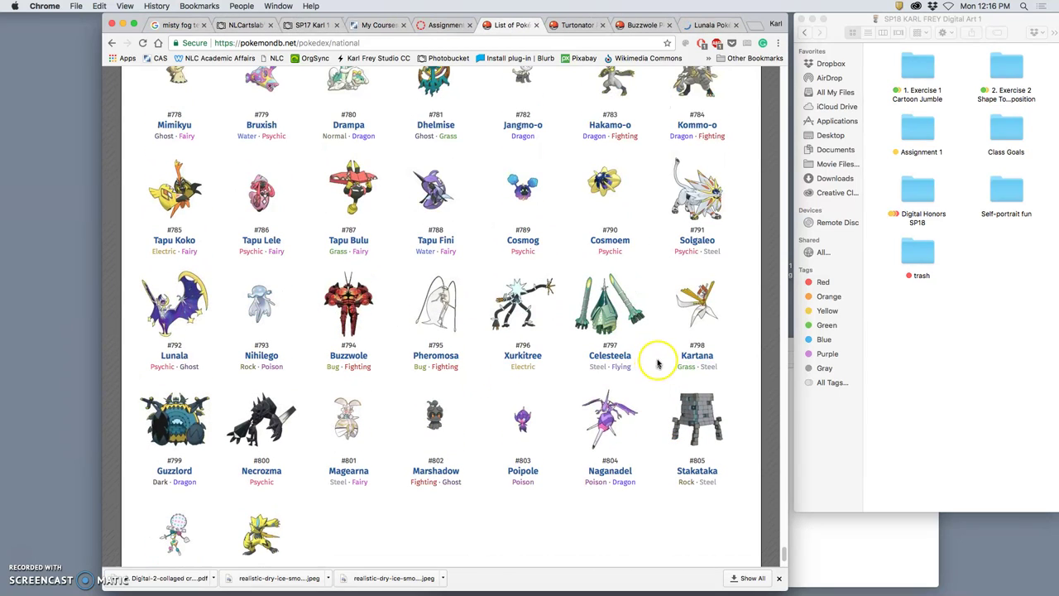
# - Examine Turtonator's page and its large artwork as a possible creature design
pyautogui.click(579, 25)
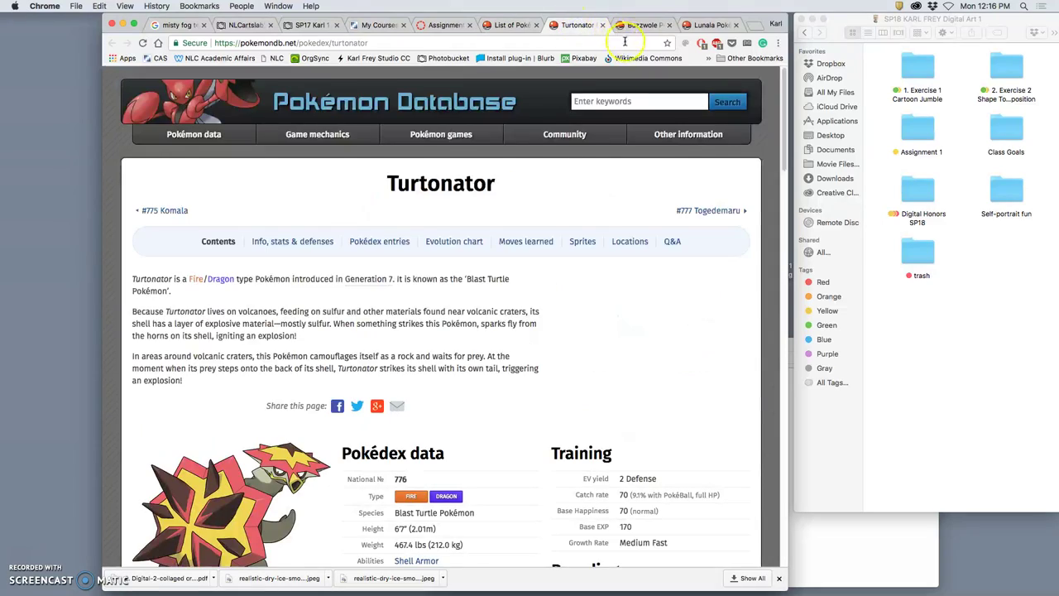
pyautogui.scroll(-2, 437, 339)
pyautogui.scroll(-4, 406, 335)
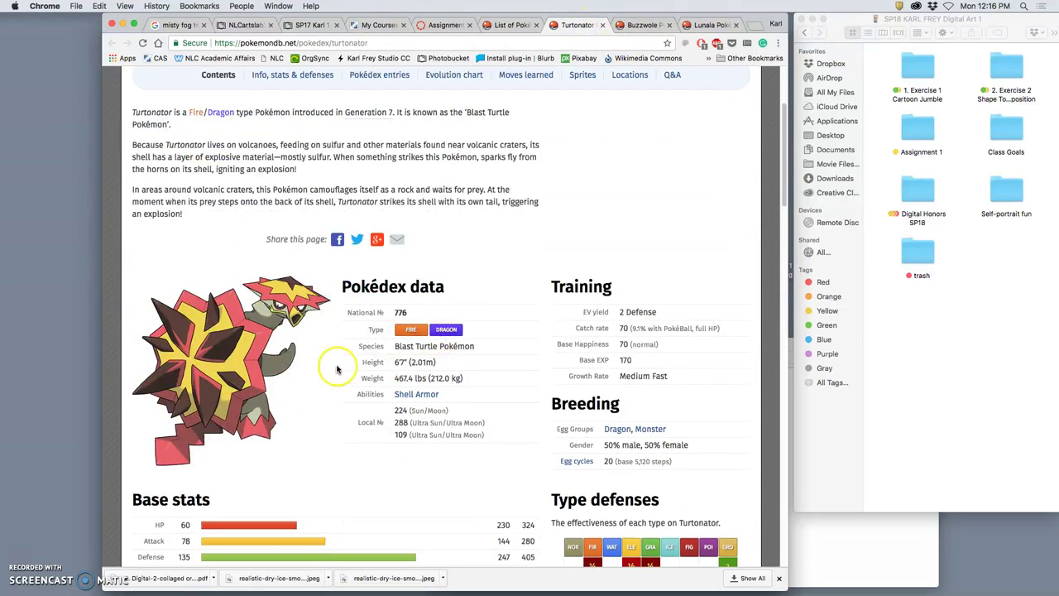
pyautogui.scroll(-8, 348, 368)
pyautogui.scroll(10, 340, 366)
pyautogui.scroll(-1, 338, 359)
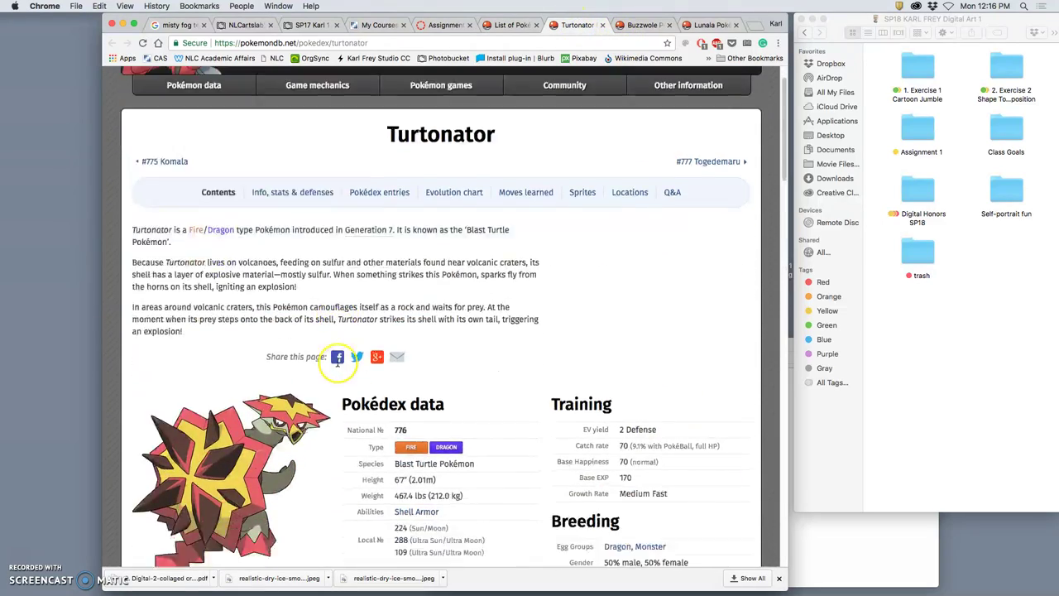
# - Examine the artwork on the Buzzwole and Lunala pages as alternative creature designs
pyautogui.click(641, 25)
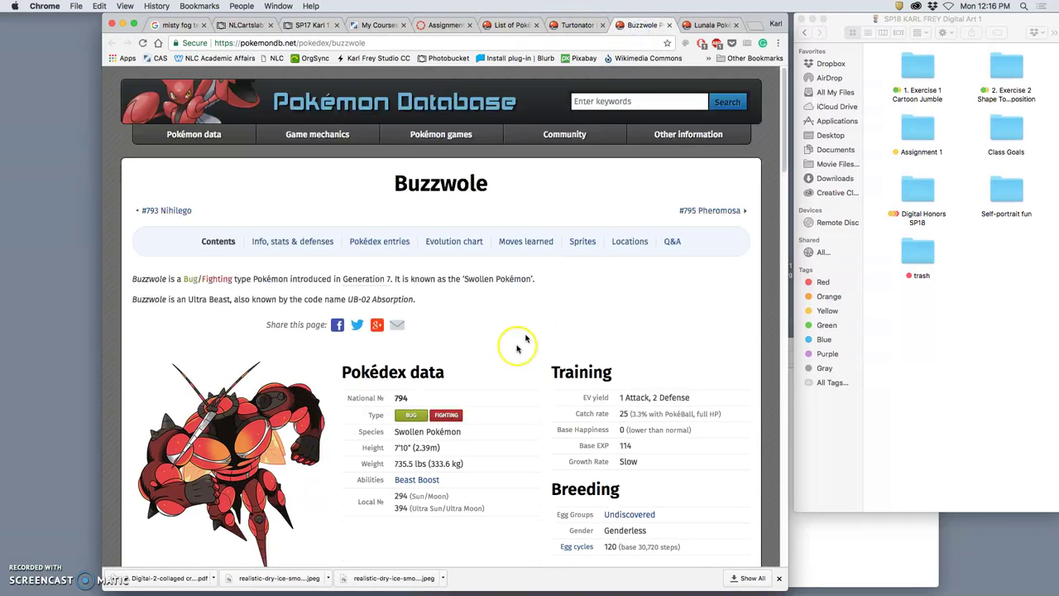
pyautogui.scroll(-2, 496, 360)
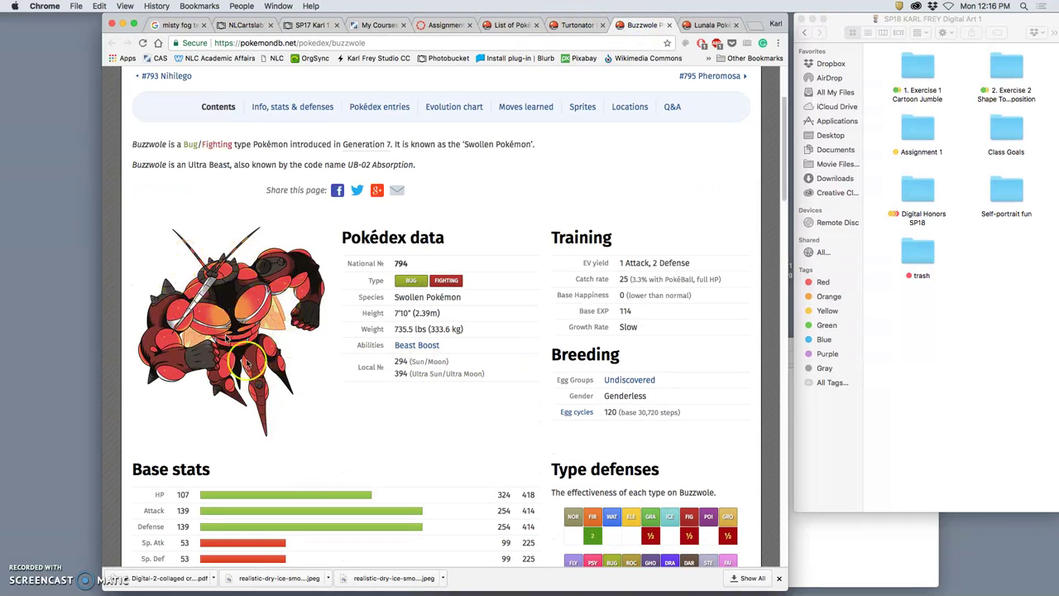
pyautogui.click(708, 25)
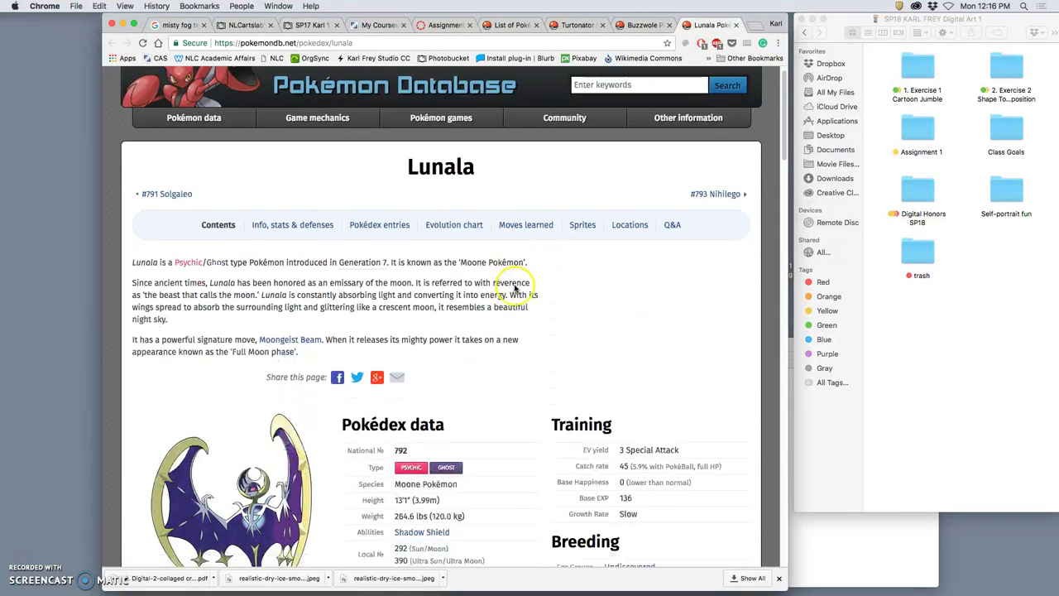
pyautogui.scroll(-3, 510, 281)
pyautogui.scroll(-1, 514, 286)
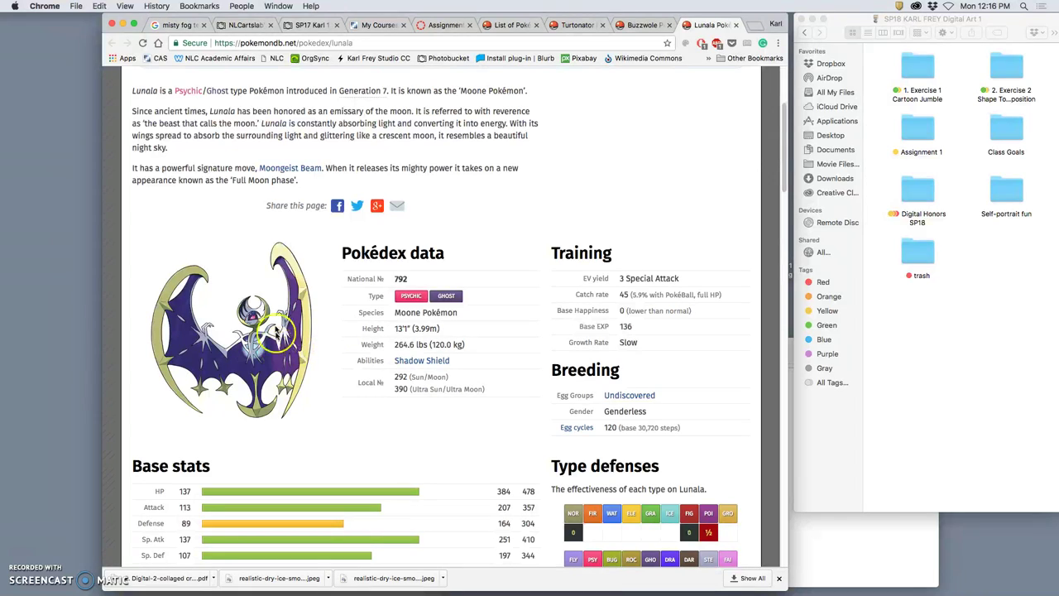
pyautogui.click(214, 278)
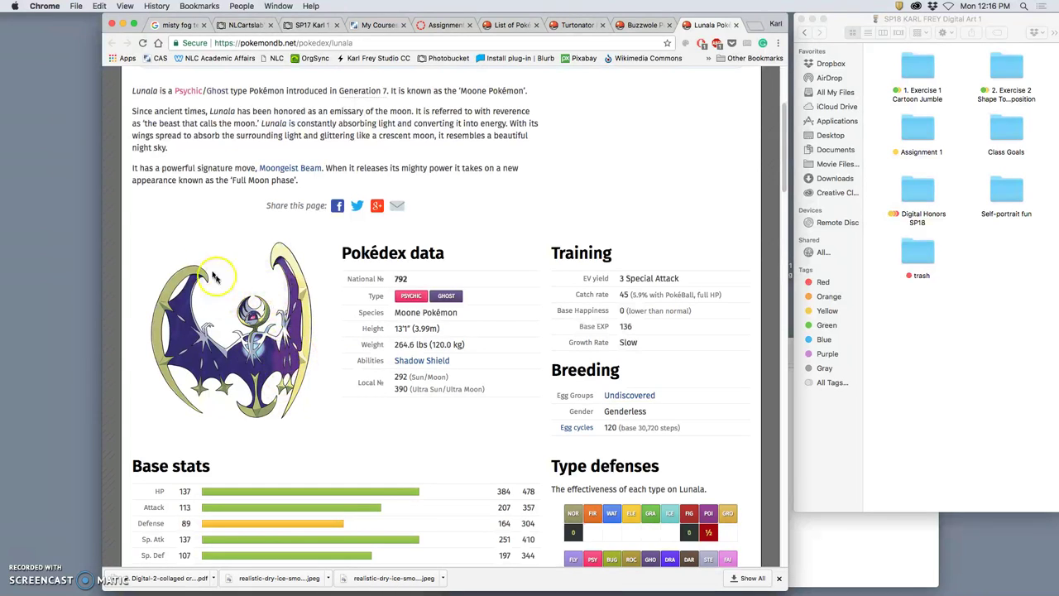
# - Close the Lunala and Buzzwole pages and return to Turtonator's artwork
pyautogui.click(735, 26)
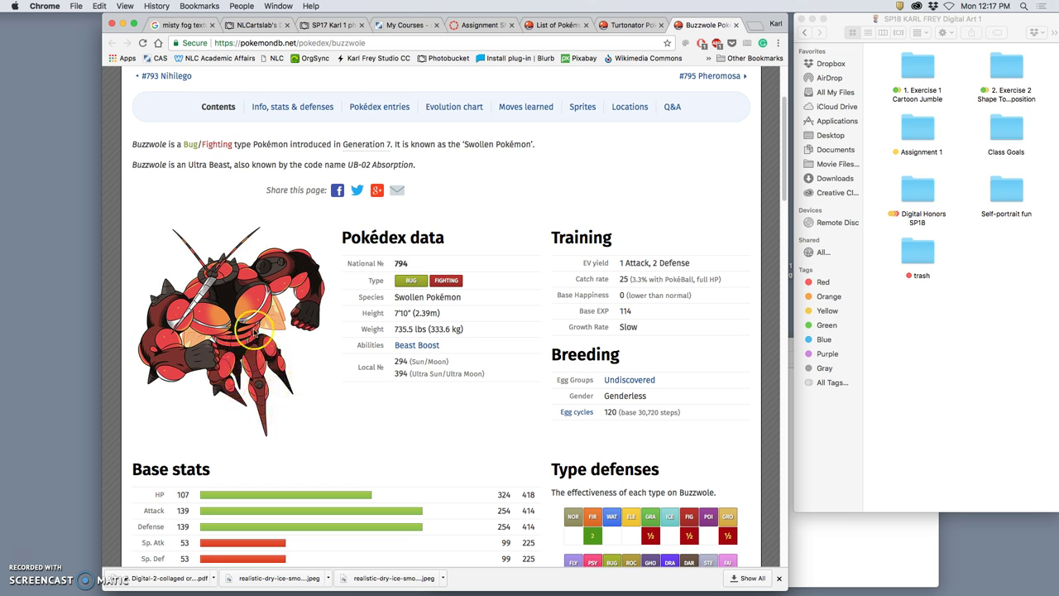
pyautogui.click(736, 26)
pyautogui.scroll(-3, 513, 329)
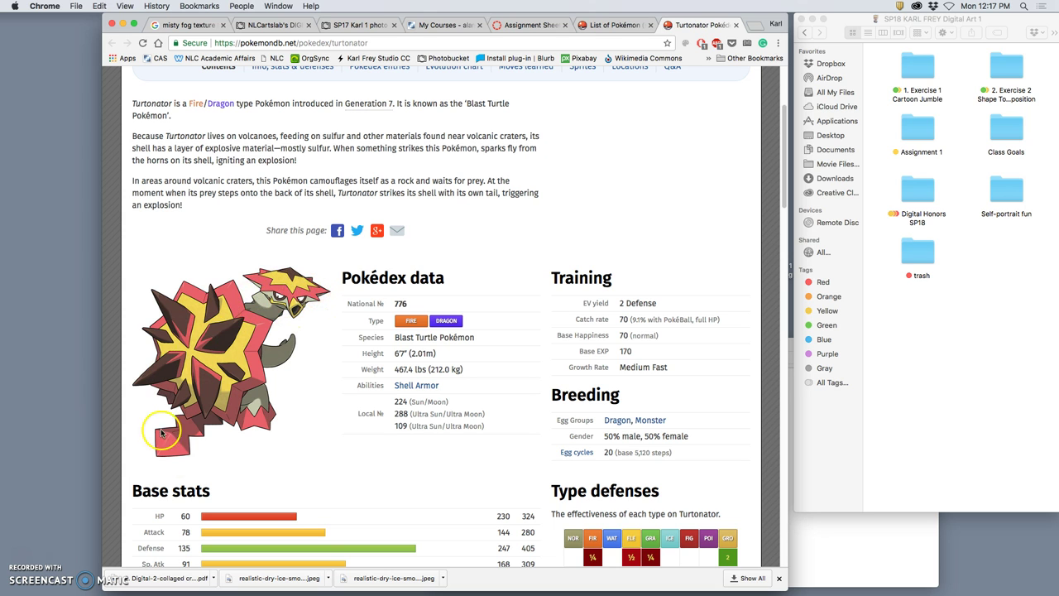
# - Return to the Pokémon list, enlarge the page and browse the designs up to the Turtonator entry
pyautogui.click(629, 27)
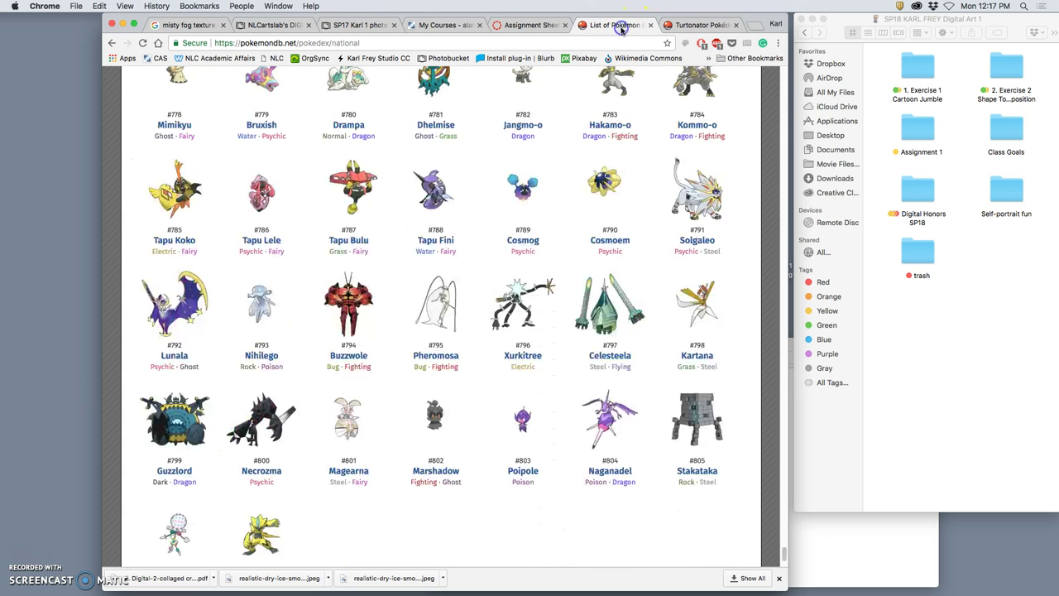
pyautogui.scroll(5, 464, 225)
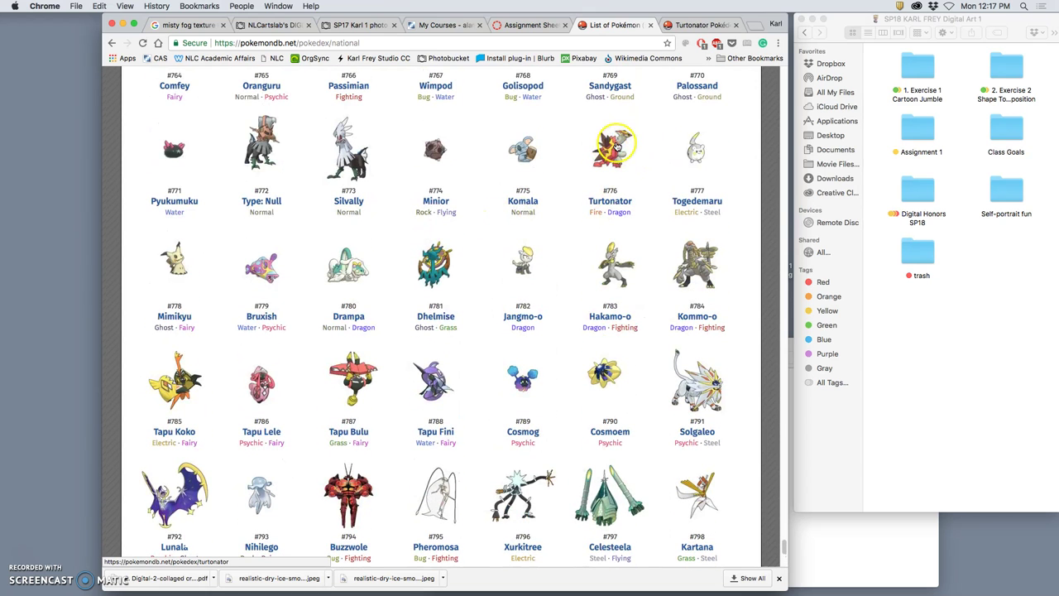
pyautogui.press('super+equal')
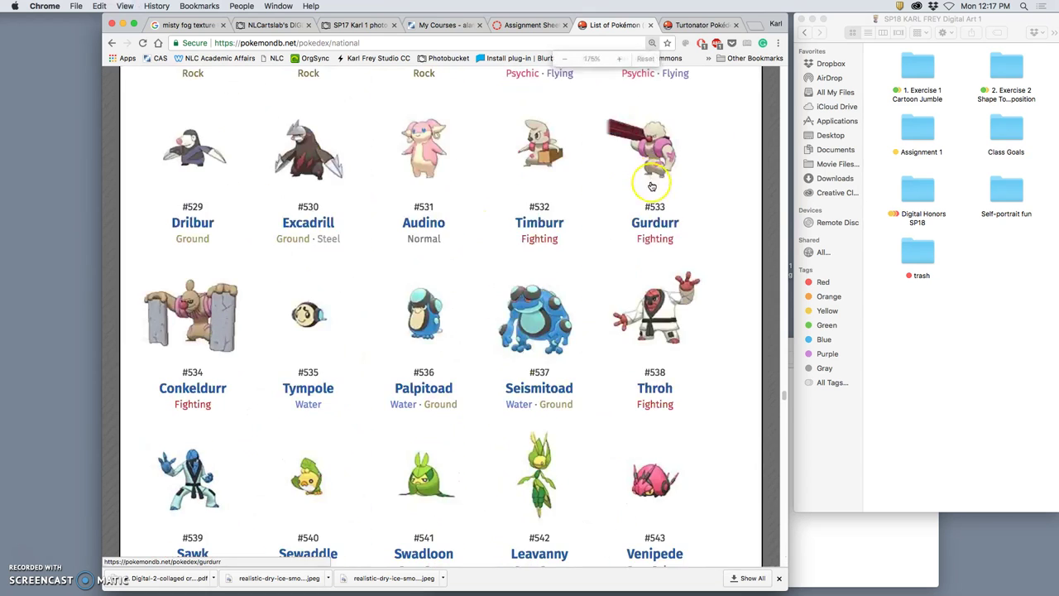
pyautogui.press('super+equal')
pyautogui.scroll(10, 651, 183)
pyautogui.scroll(3, 651, 184)
pyautogui.scroll(-20, 651, 185)
pyautogui.scroll(12, 649, 186)
pyautogui.scroll(-20, 649, 185)
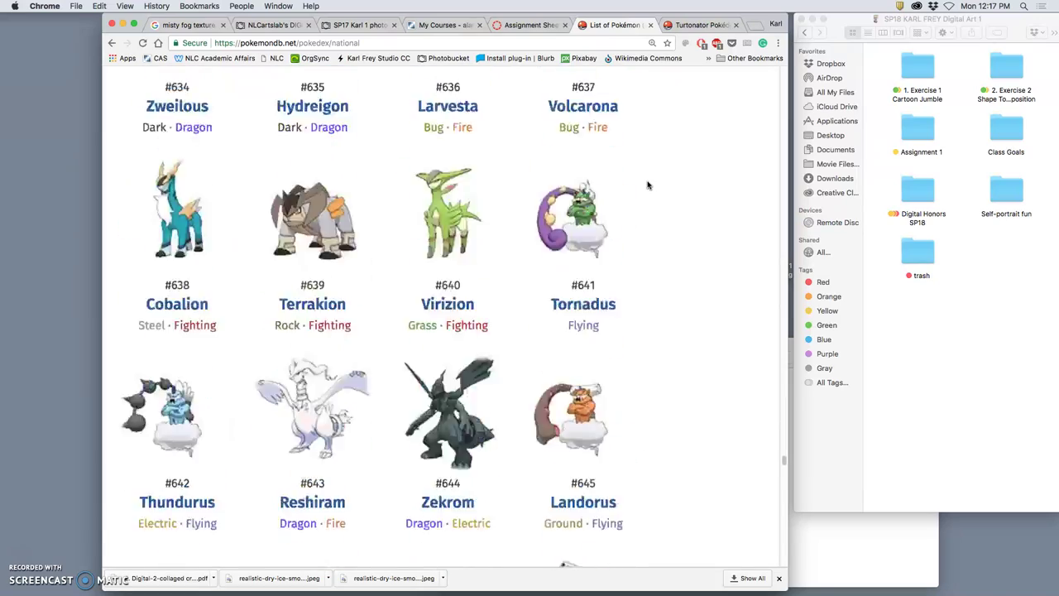
pyautogui.scroll(-20, 649, 185)
pyautogui.scroll(5, 649, 185)
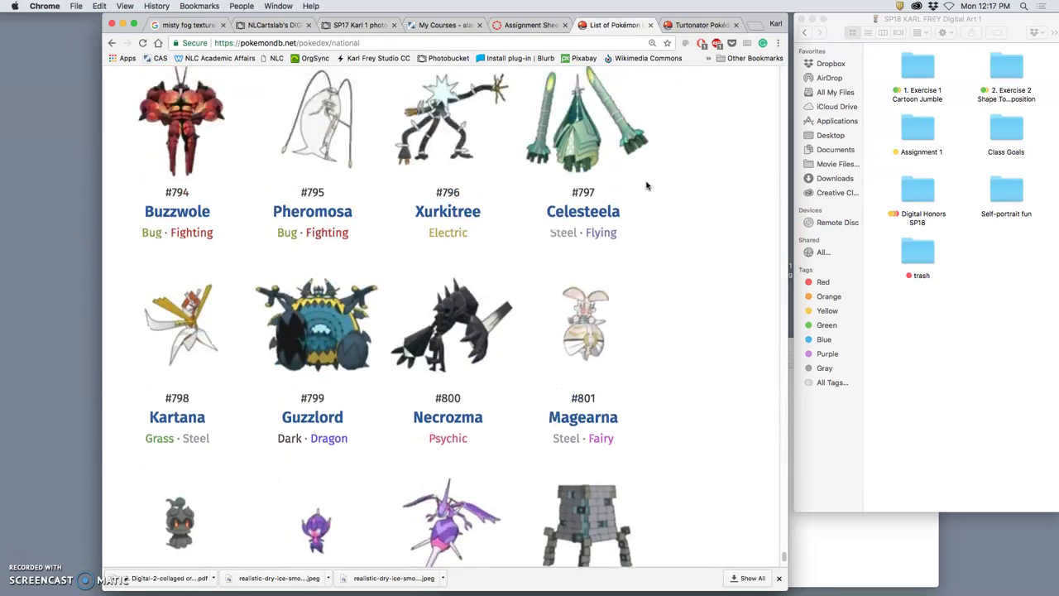
pyautogui.scroll(10, 648, 186)
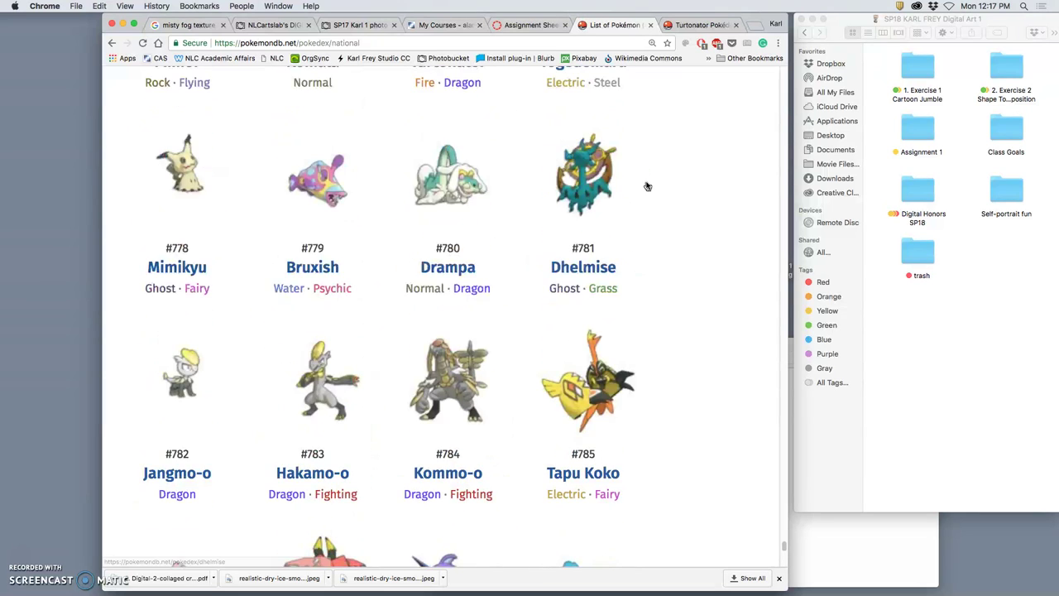
pyautogui.scroll(4, 647, 185)
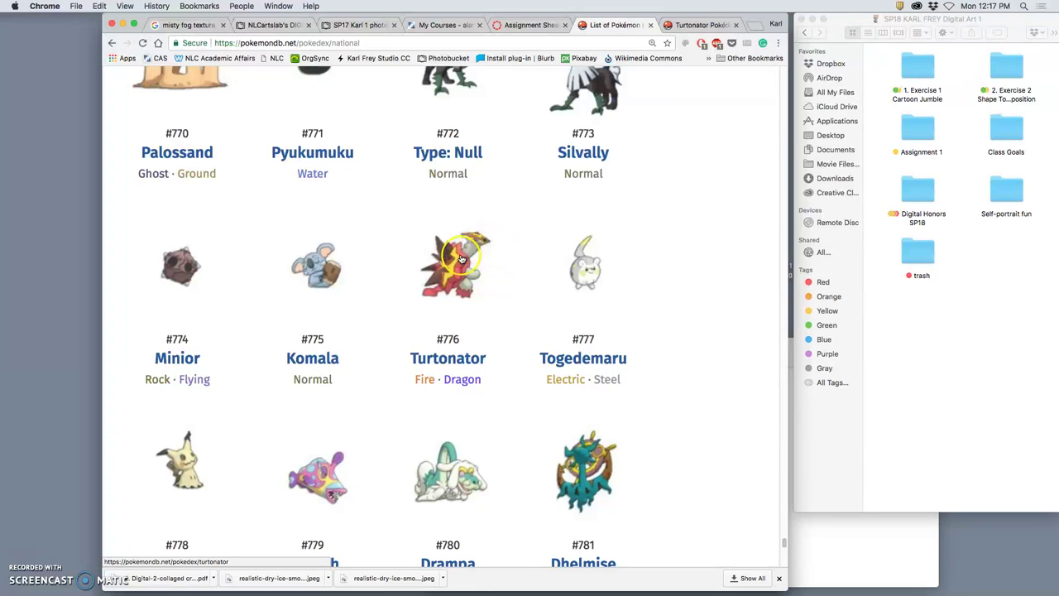
# - Capture cropped screenshots of the Turtonator and Salandit thumbnails in the Pokémon list
pyautogui.moveTo(409, 219); pyautogui.dragTo(519, 326)
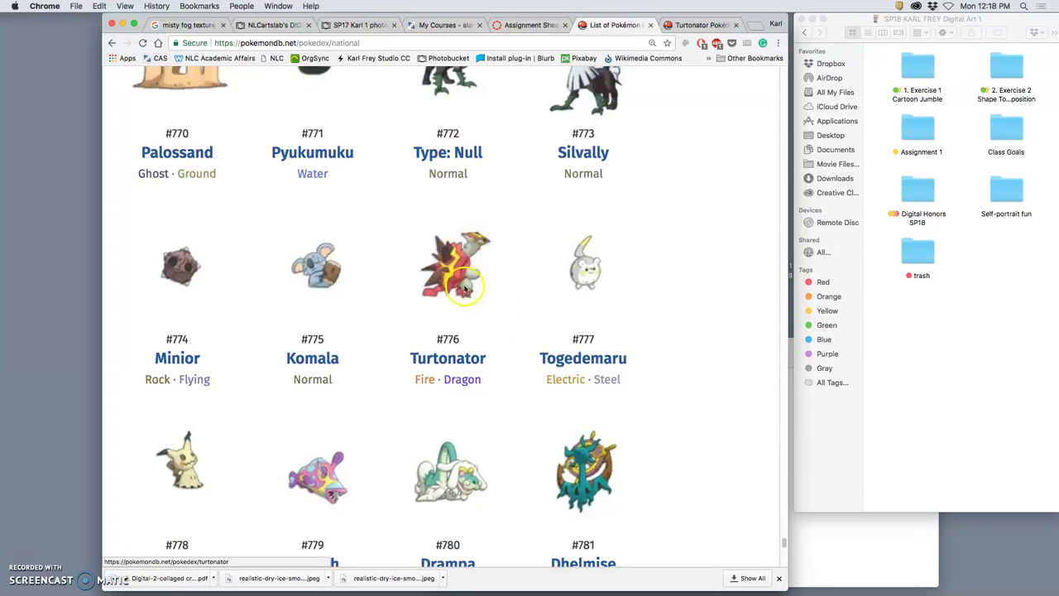
pyautogui.scroll(2, 513, 282)
pyautogui.scroll(6, 514, 279)
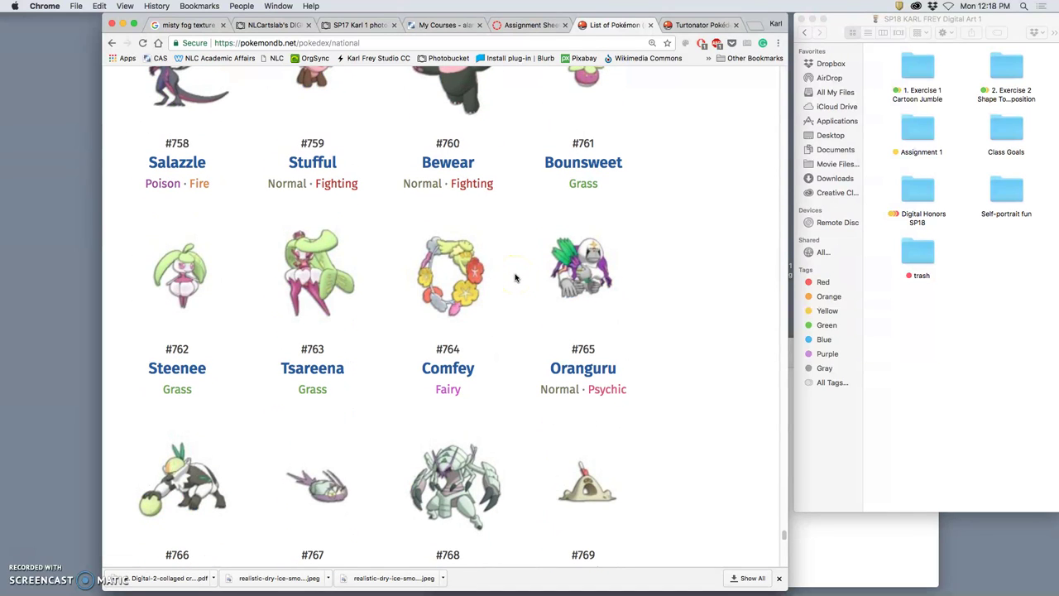
pyautogui.scroll(3, 515, 279)
pyautogui.scroll(3, 515, 279)
pyautogui.scroll(1, 514, 277)
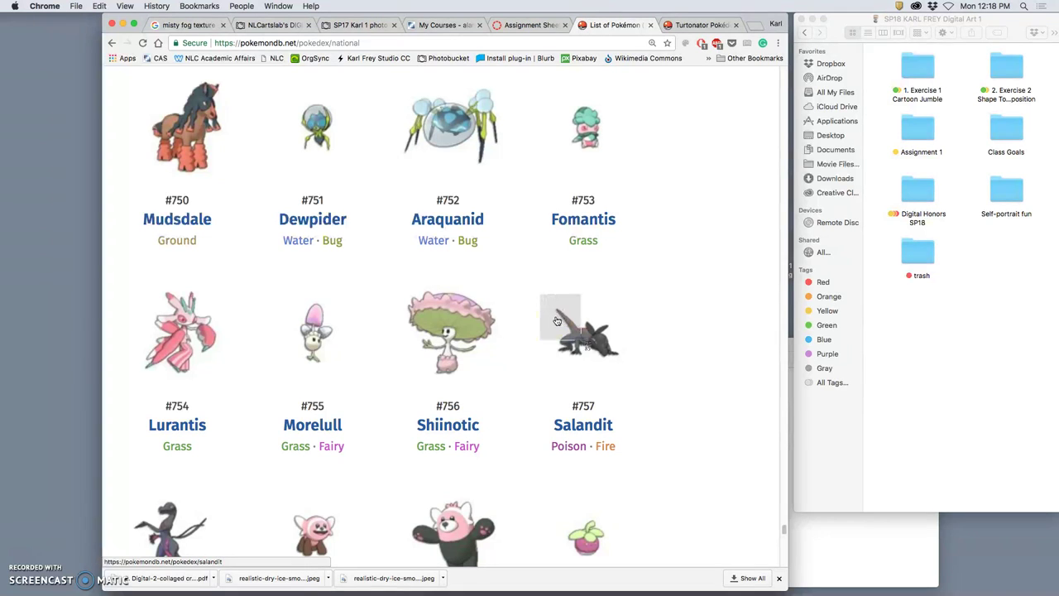
# - Open Salandit's page in a new tab and save its large artwork to the desktop as salandit.jpg
pyautogui.rightClick(597, 335)
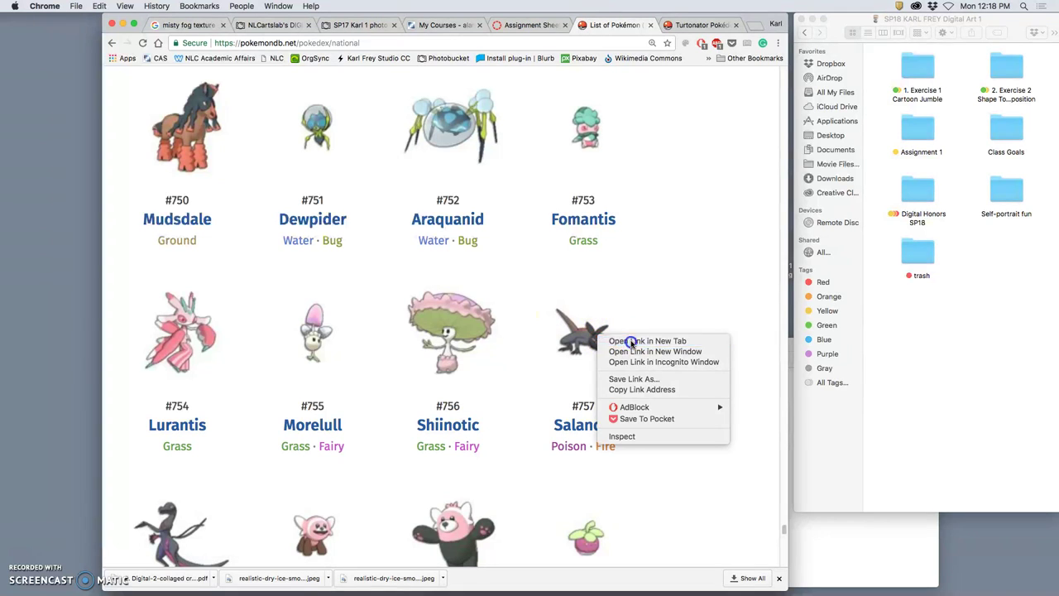
pyautogui.click(683, 341)
pyautogui.click(708, 23)
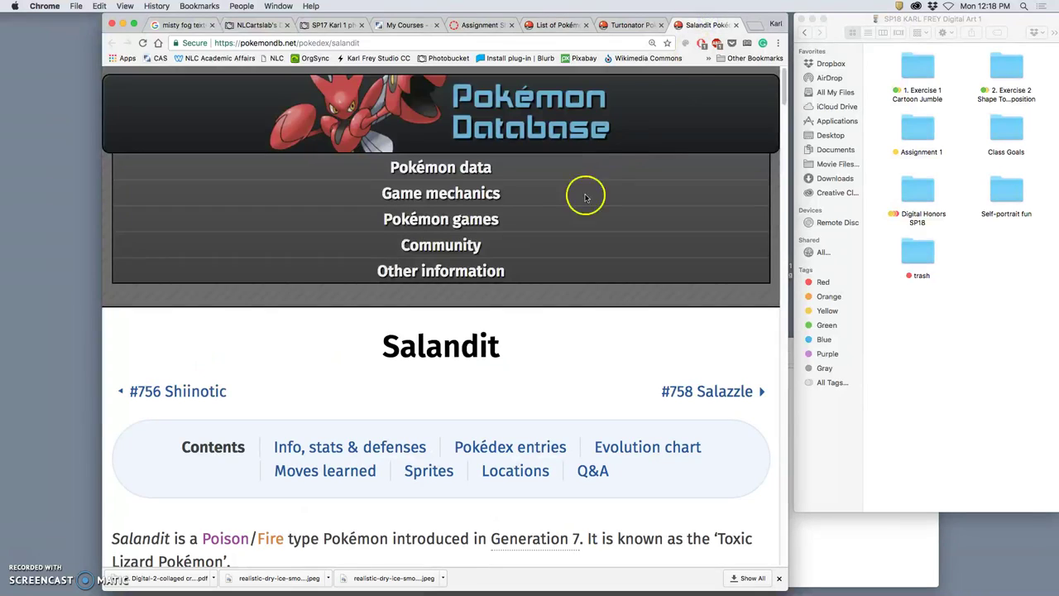
pyautogui.scroll(-6, 555, 279)
pyautogui.scroll(-5, 494, 281)
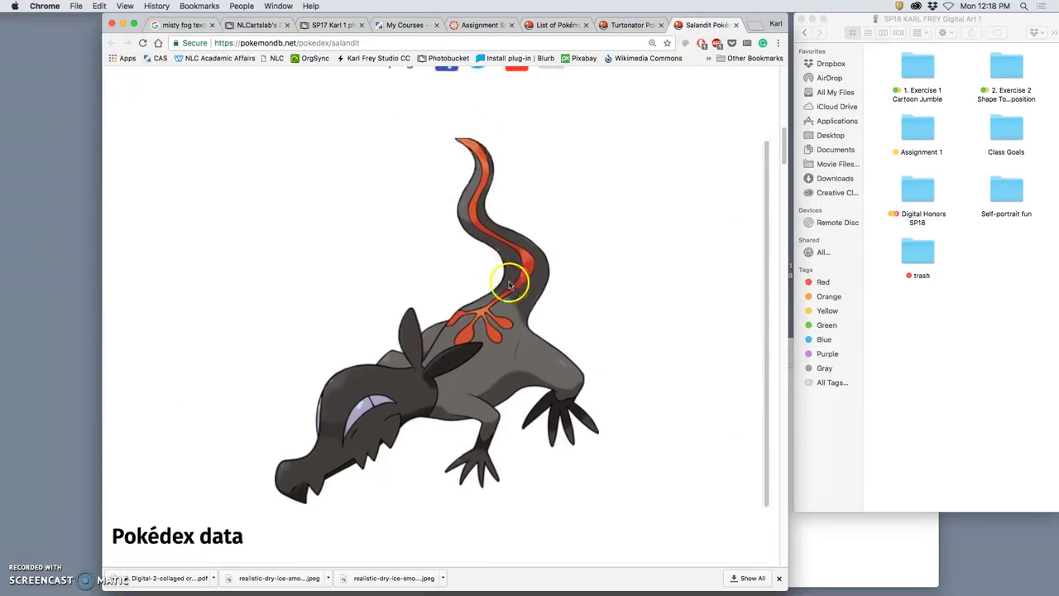
pyautogui.scroll(1, 453, 252)
pyautogui.moveTo(485, 283); pyautogui.dragTo(80, 176)
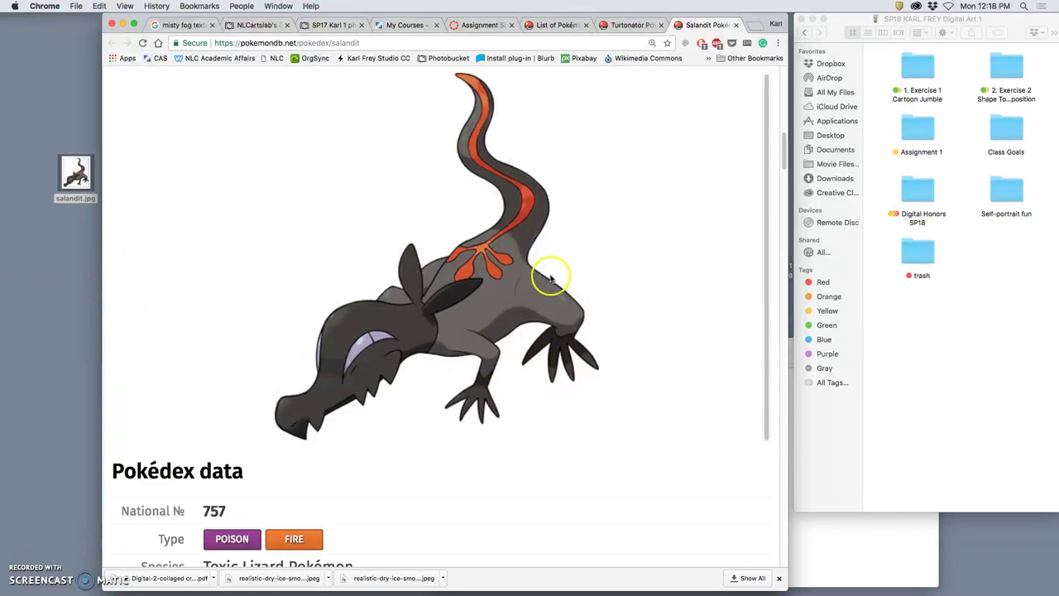
pyautogui.scroll(1, 578, 277)
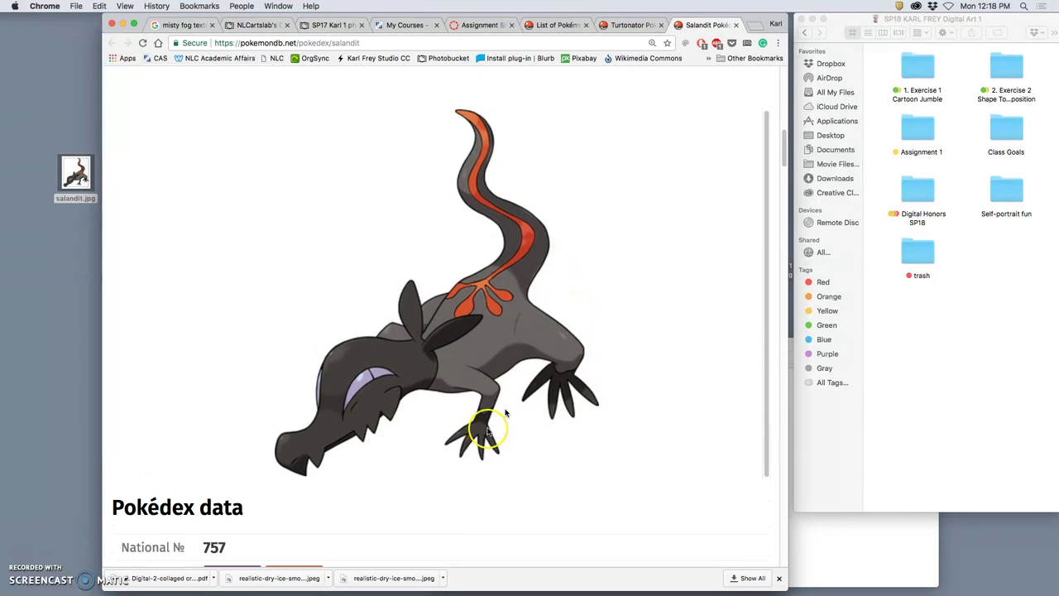
# - Move the Turtonator screenshot below salandit.jpg on the desktop and open it to compare with Turtonator's large artwork
pyautogui.click(635, 26)
pyautogui.scroll(-8, 626, 303)
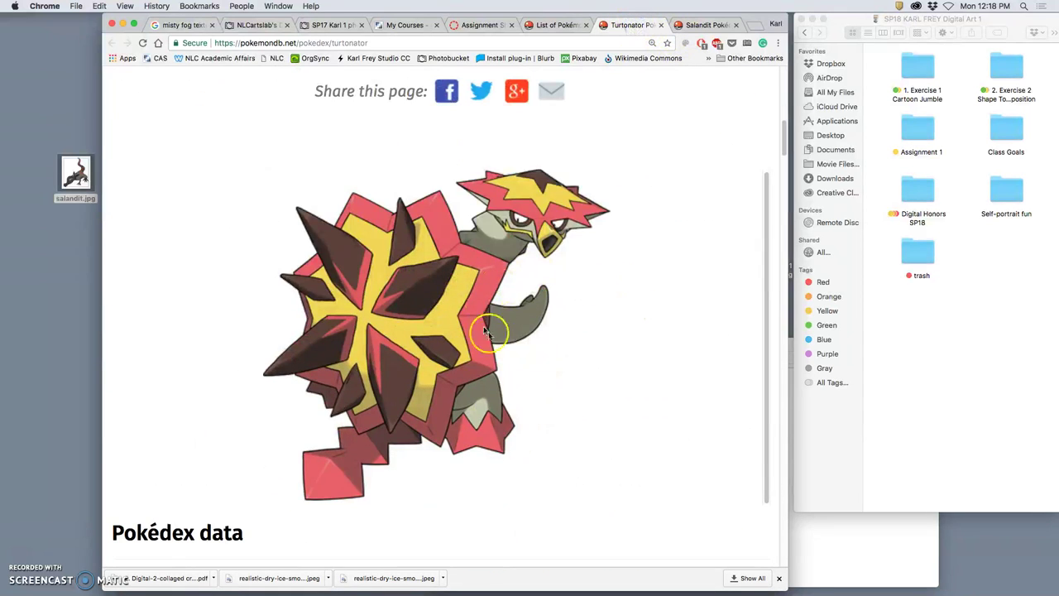
pyautogui.press('F11')
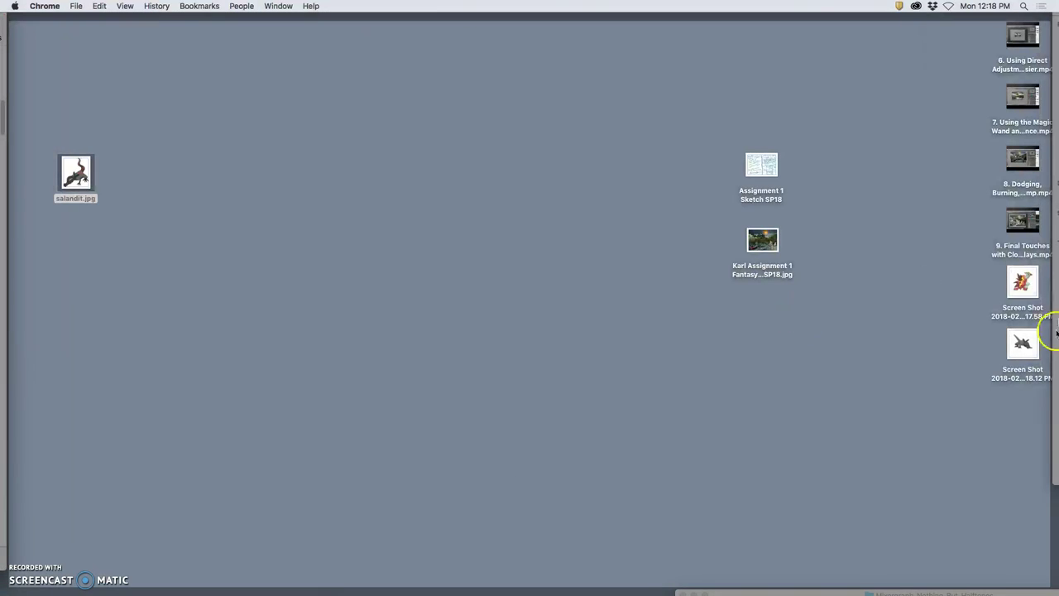
pyautogui.moveTo(1026, 288); pyautogui.dragTo(70, 246)
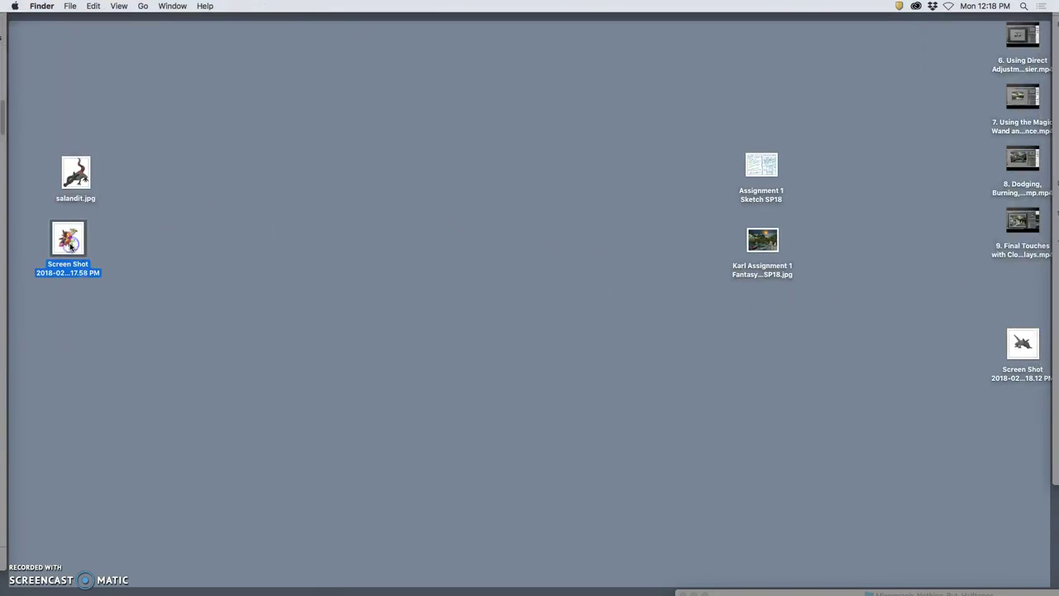
pyautogui.doubleClick(70, 245)
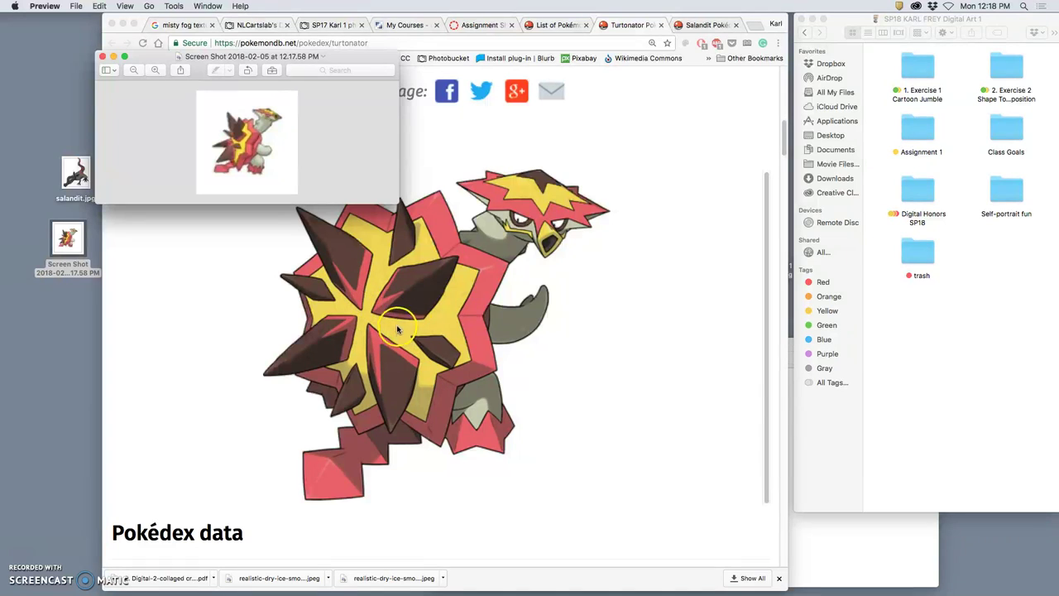
pyautogui.click(630, 184)
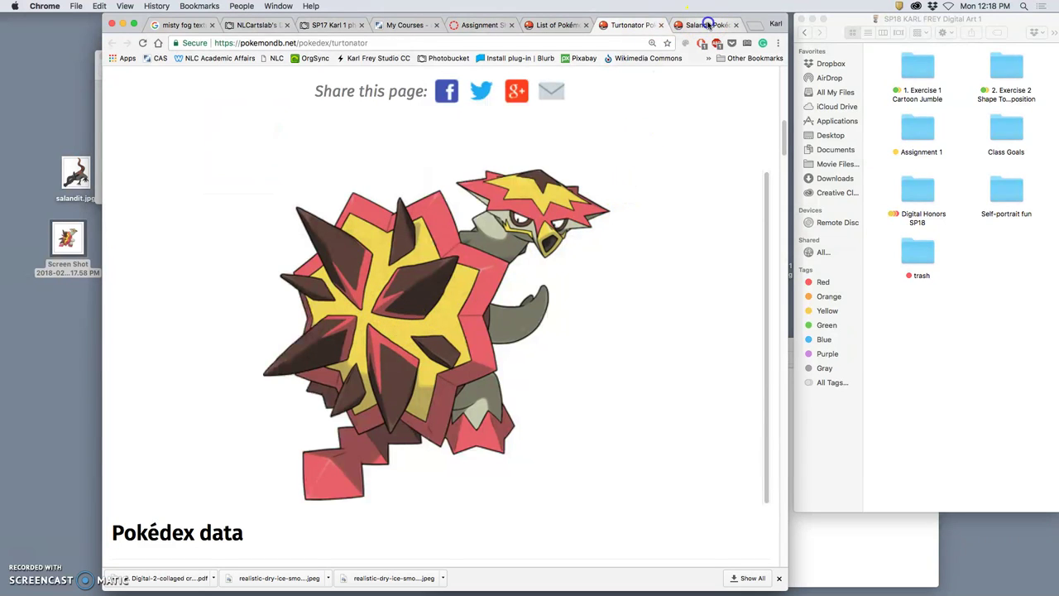
# - Return to the Pokémon list and browse the entries preceding Salandit for further creature designs
pyautogui.click(708, 25)
pyautogui.click(556, 25)
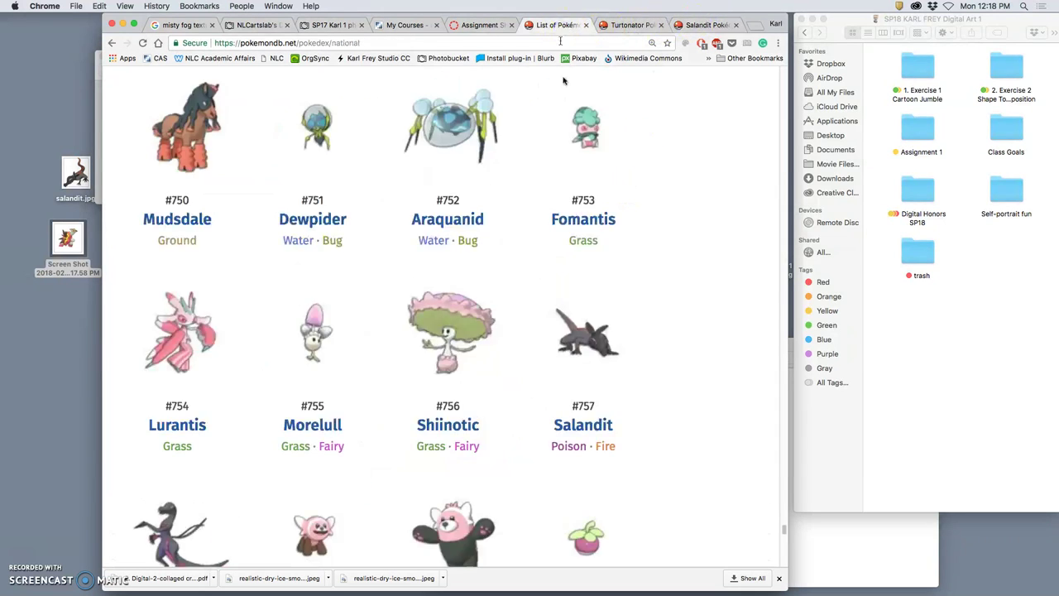
pyautogui.scroll(3, 539, 349)
pyautogui.scroll(5, 539, 349)
pyautogui.scroll(6, 537, 347)
pyautogui.scroll(-7, 536, 347)
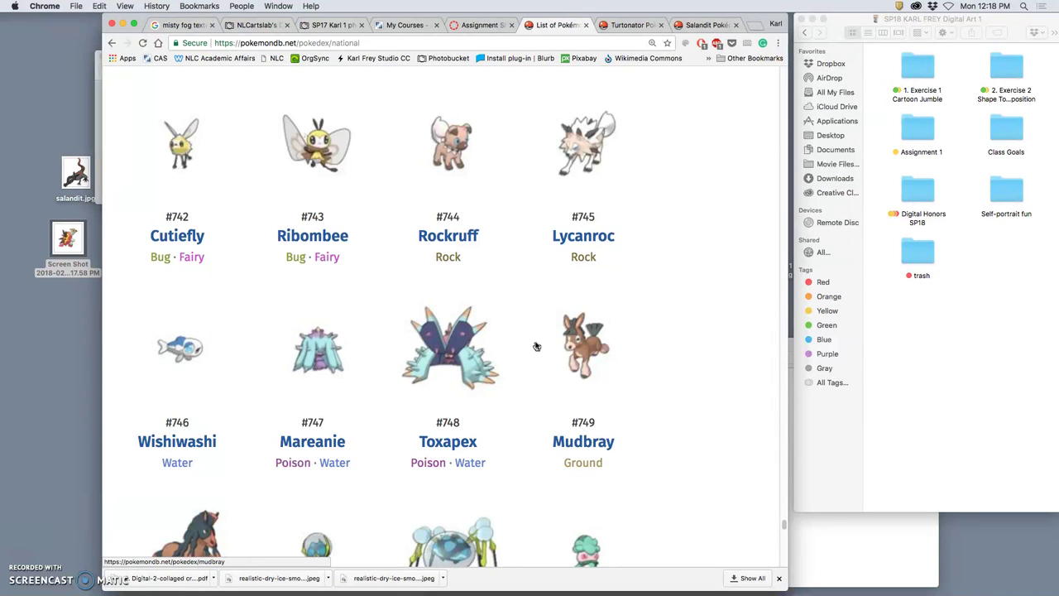
pyautogui.scroll(-2, 522, 333)
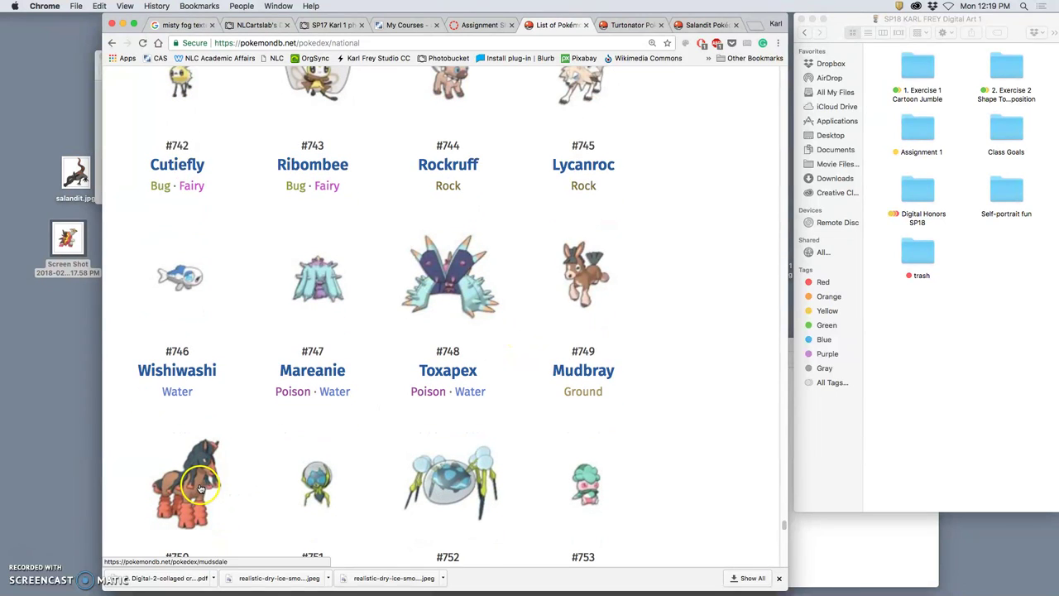
# - Open Mudsdale's page in a new tab and examine its large artwork
pyautogui.rightClick(201, 481)
pyautogui.click(222, 487)
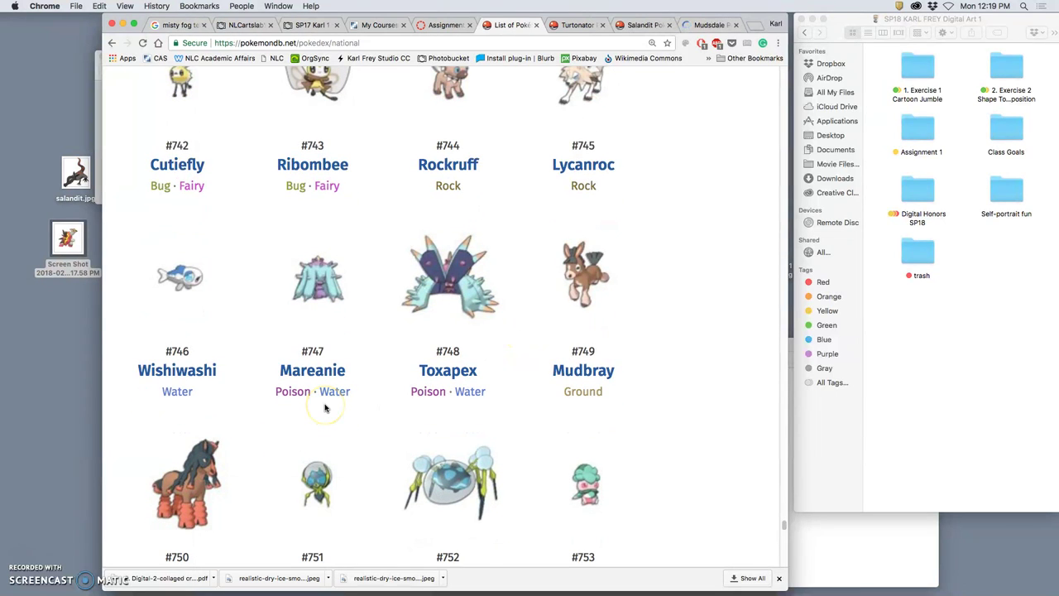
pyautogui.click(703, 25)
pyautogui.scroll(-5, 463, 273)
pyautogui.scroll(-3, 430, 314)
pyautogui.scroll(3, 432, 311)
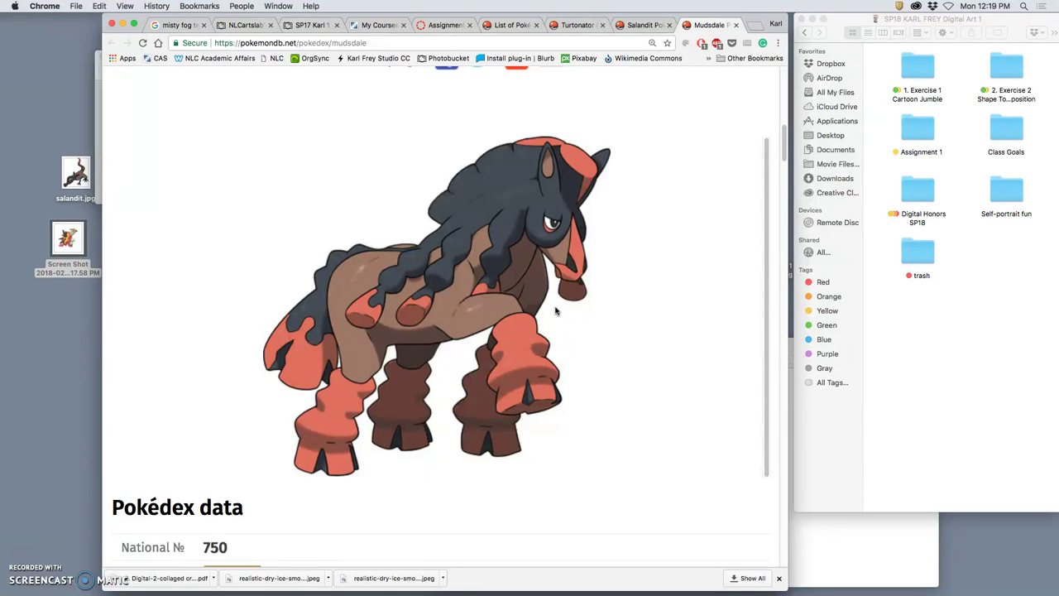
# - Review Salandit's artwork and description, and examine the annotated creature sketch in the Photobucket instructor demonstrations
pyautogui.click(643, 26)
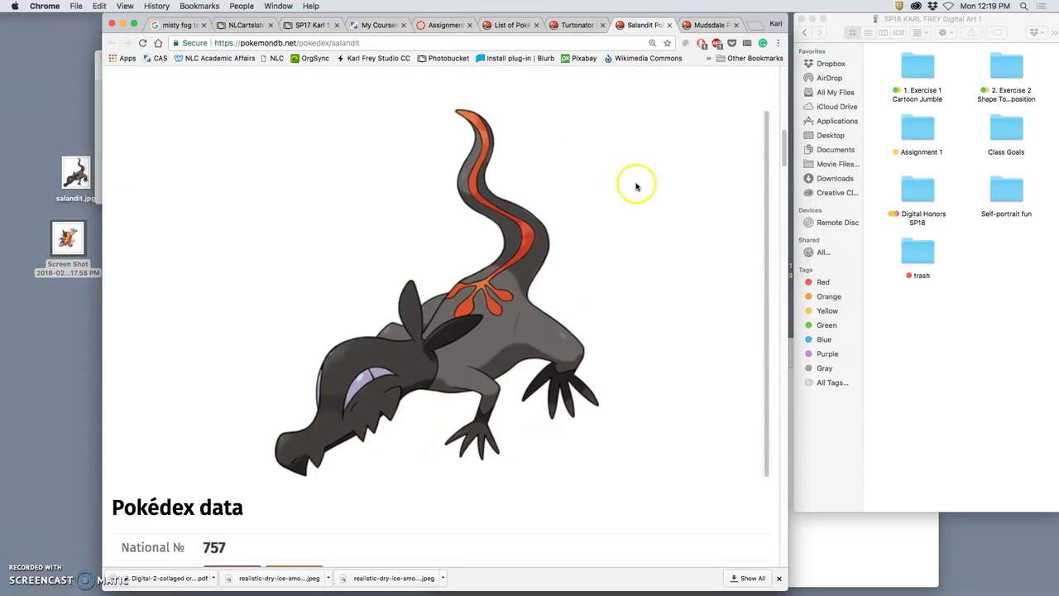
pyautogui.scroll(10, 543, 186)
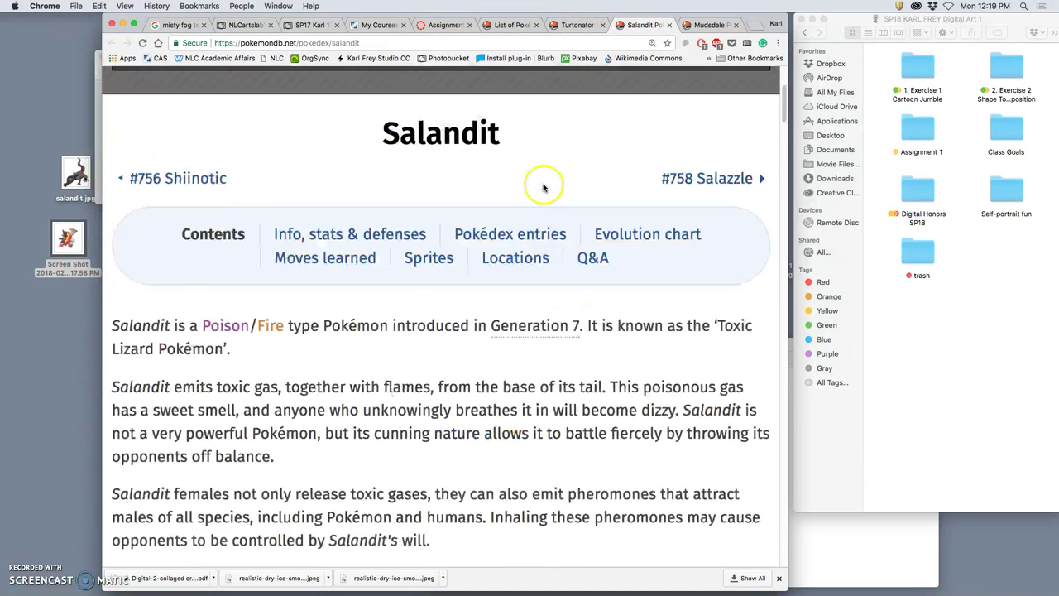
pyautogui.scroll(-1, 409, 203)
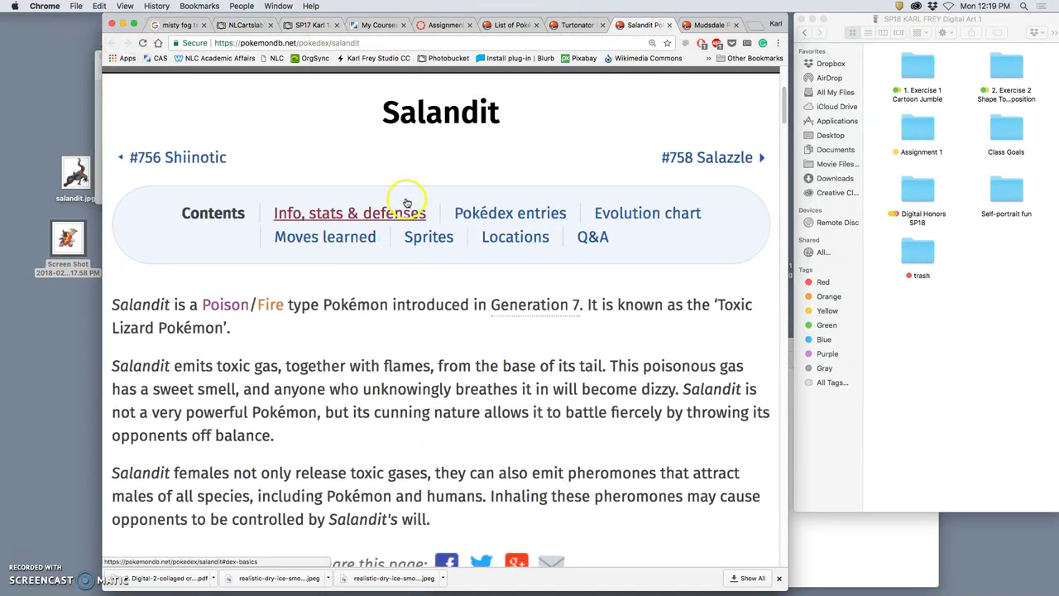
pyautogui.click(123, 24)
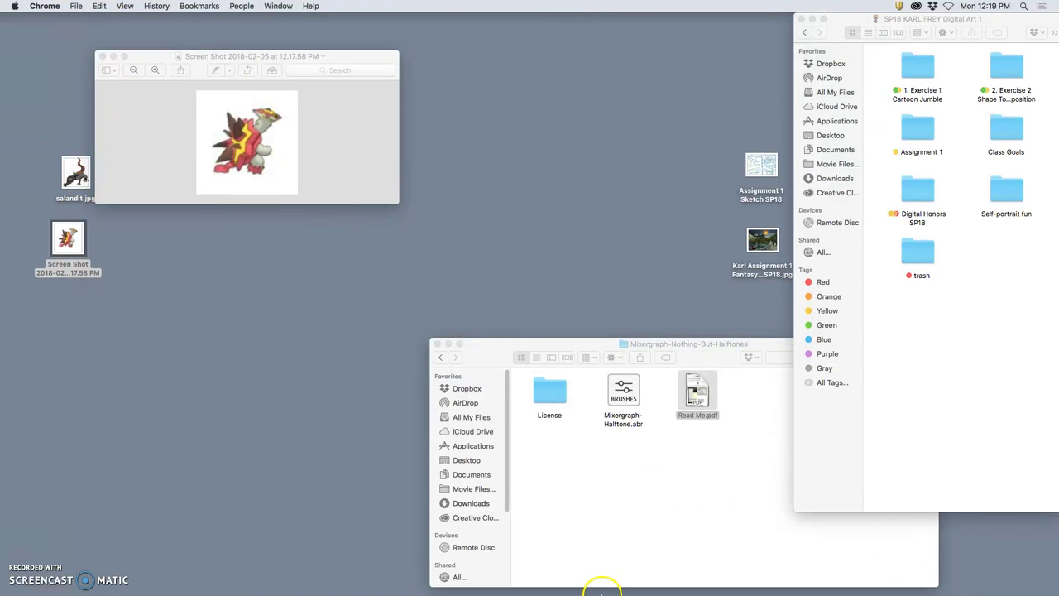
pyautogui.click(260, 577)
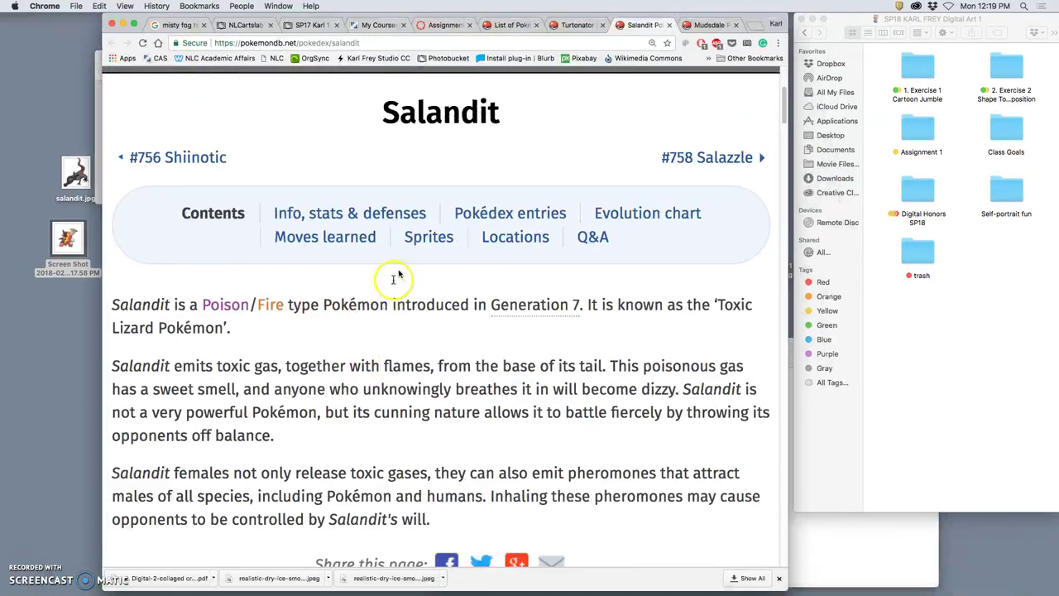
pyautogui.click(317, 26)
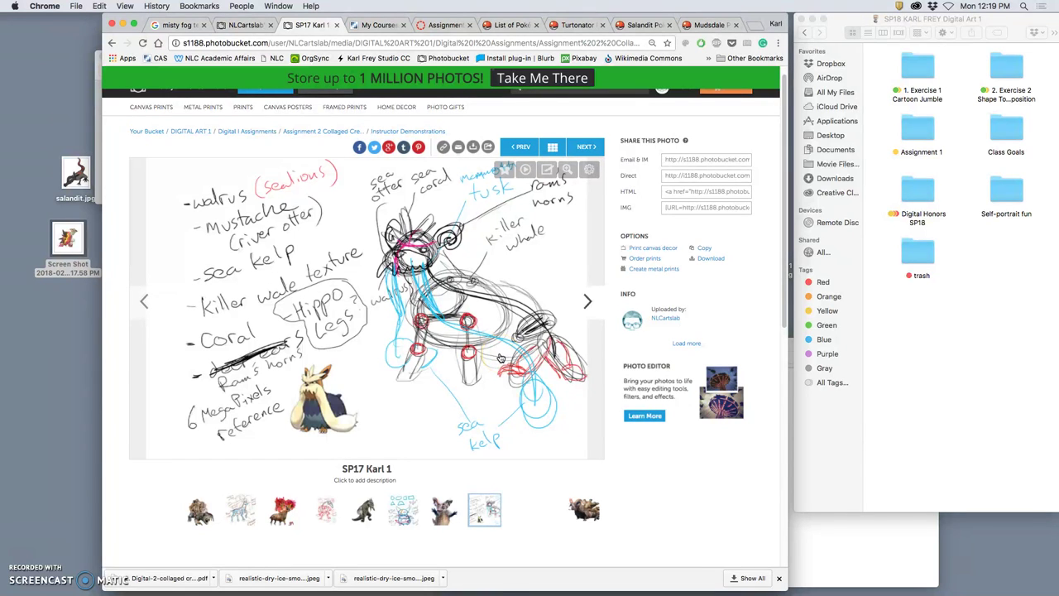
# - Switch to Photoshop and create a document from the Default Photoshop Size preset, 7 x 5 in at 300 ppi
pyautogui.moveTo(493, 592)
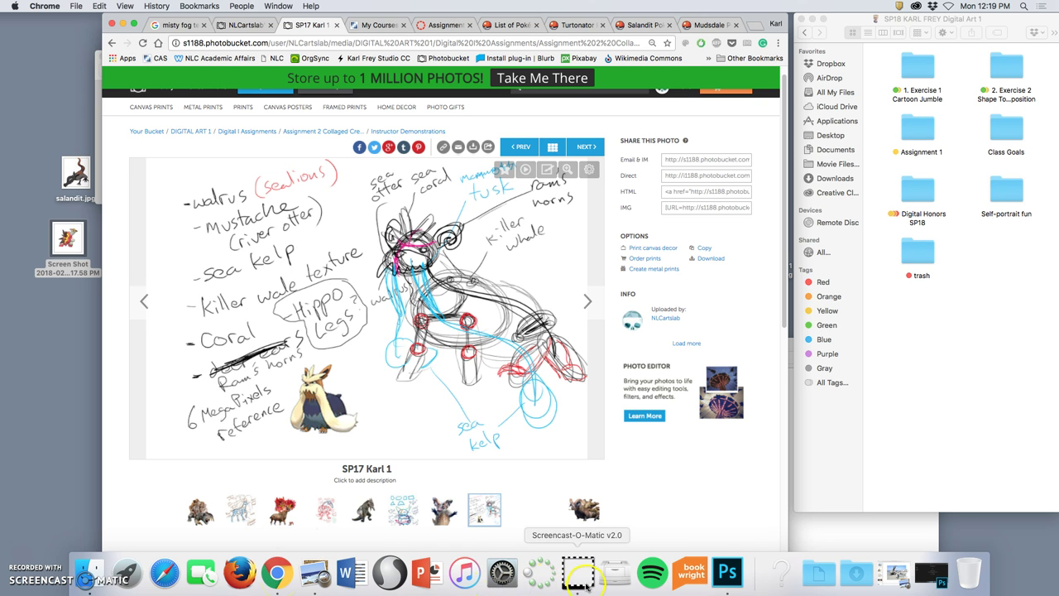
pyautogui.click(725, 577)
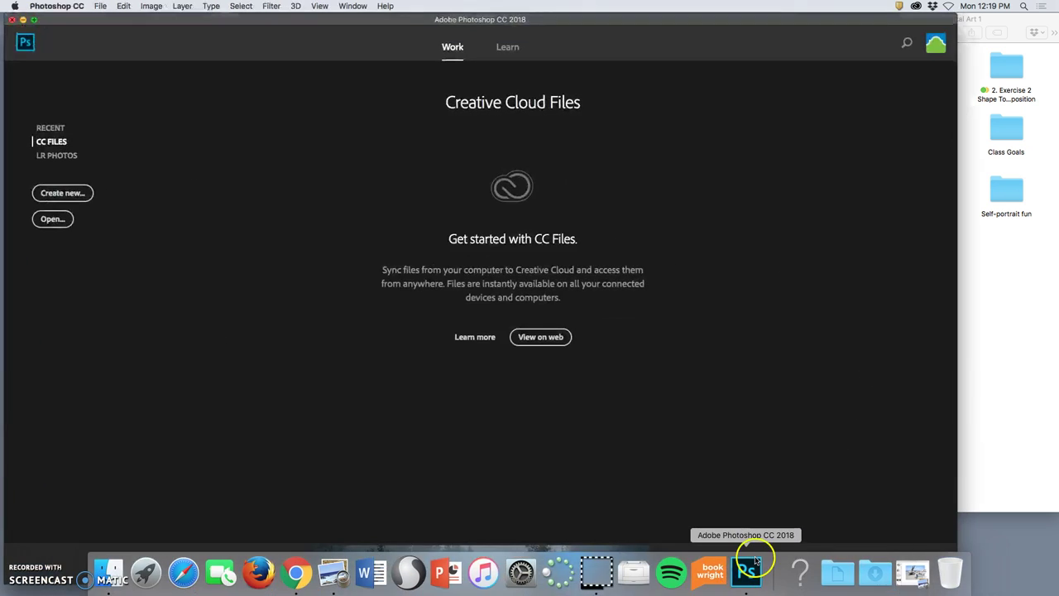
pyautogui.click(100, 7)
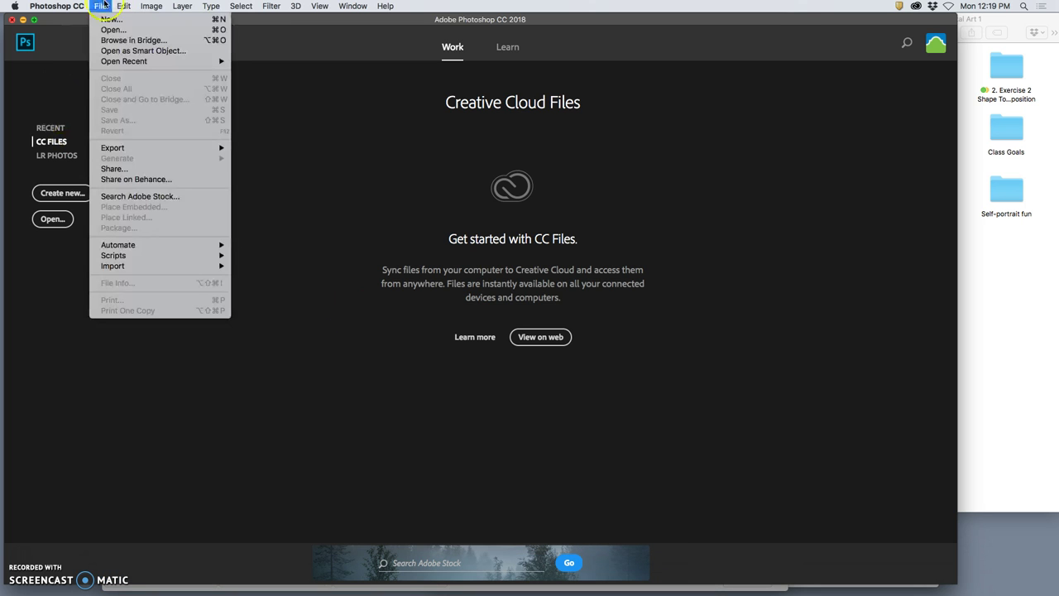
pyautogui.click(107, 29)
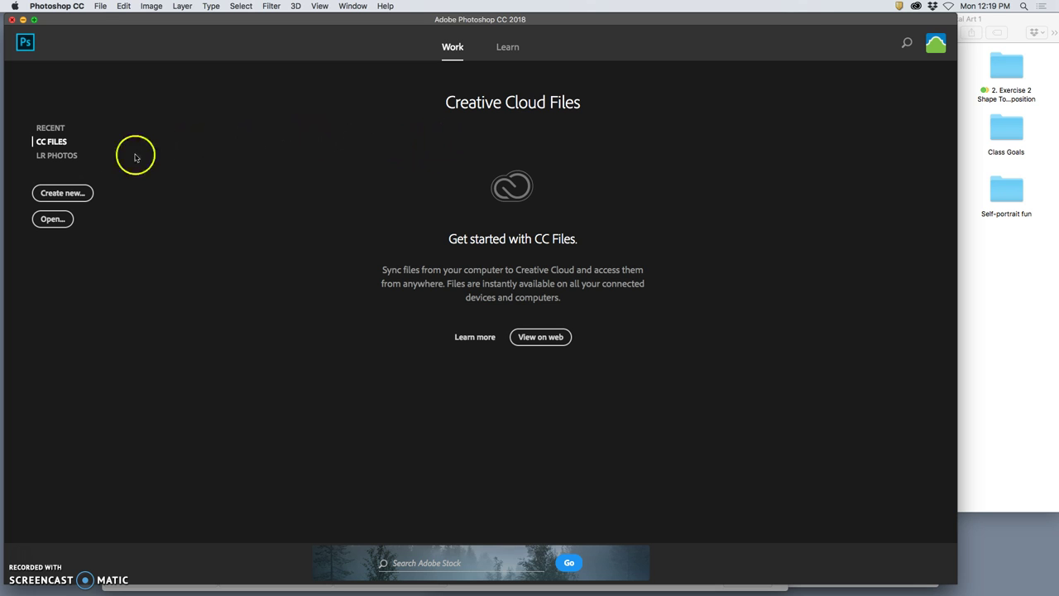
pyautogui.click(81, 194)
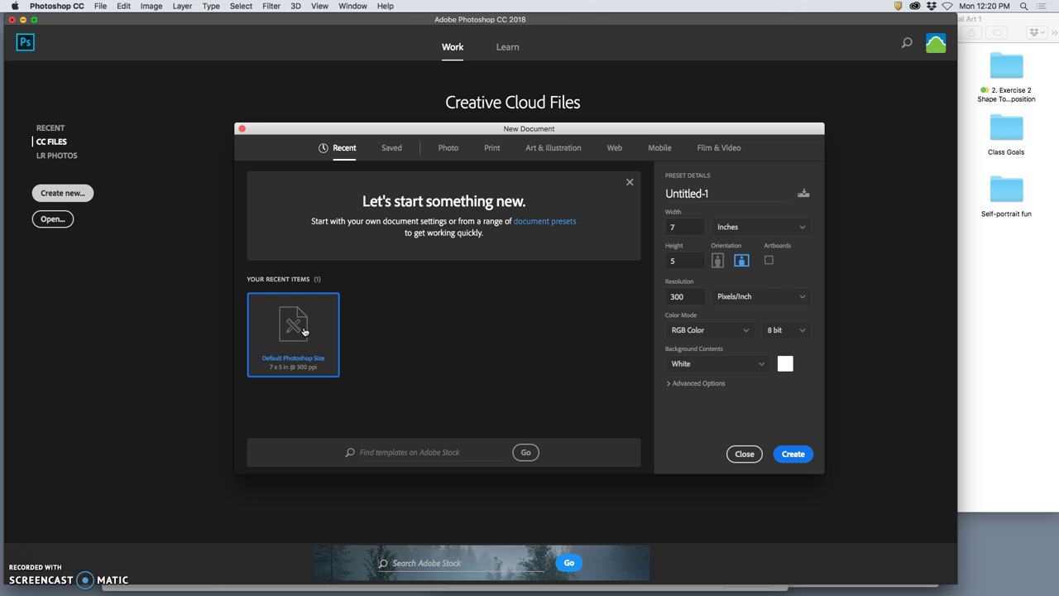
pyautogui.doubleClick(305, 331)
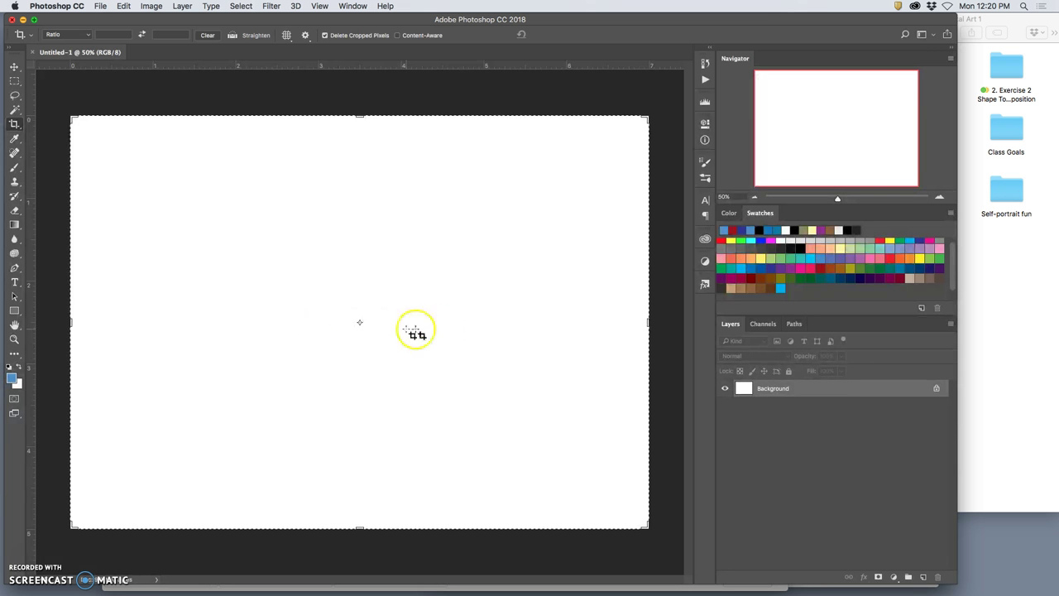
# - Add a new layer above the background and set the Brush tool to 22 px
pyautogui.click(14, 167)
pyautogui.click(924, 577)
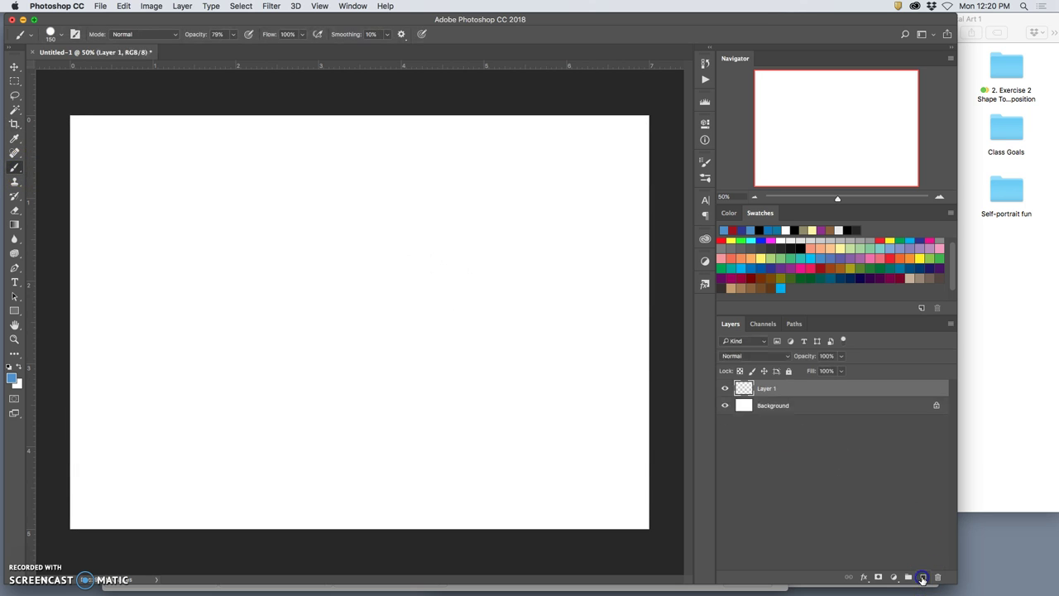
pyautogui.click(52, 35)
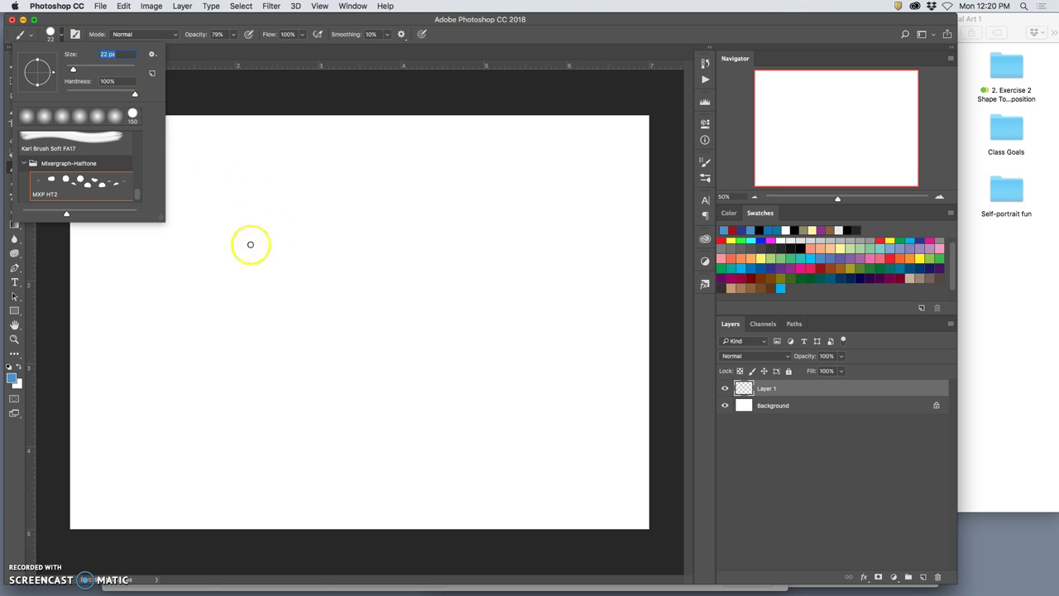
pyautogui.click(256, 99)
# - Place salandit.jpg from the desktop into the document and scale it down to a small reference at the canvas's lower edge
pyautogui.moveTo(379, 20); pyautogui.dragTo(473, 24)
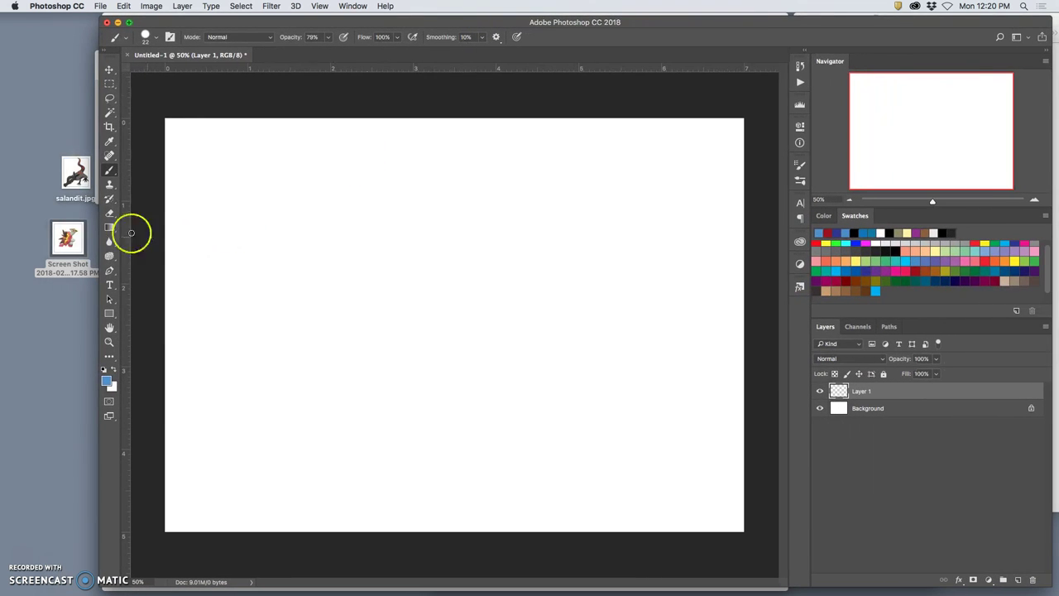
pyautogui.moveTo(74, 174); pyautogui.dragTo(221, 460)
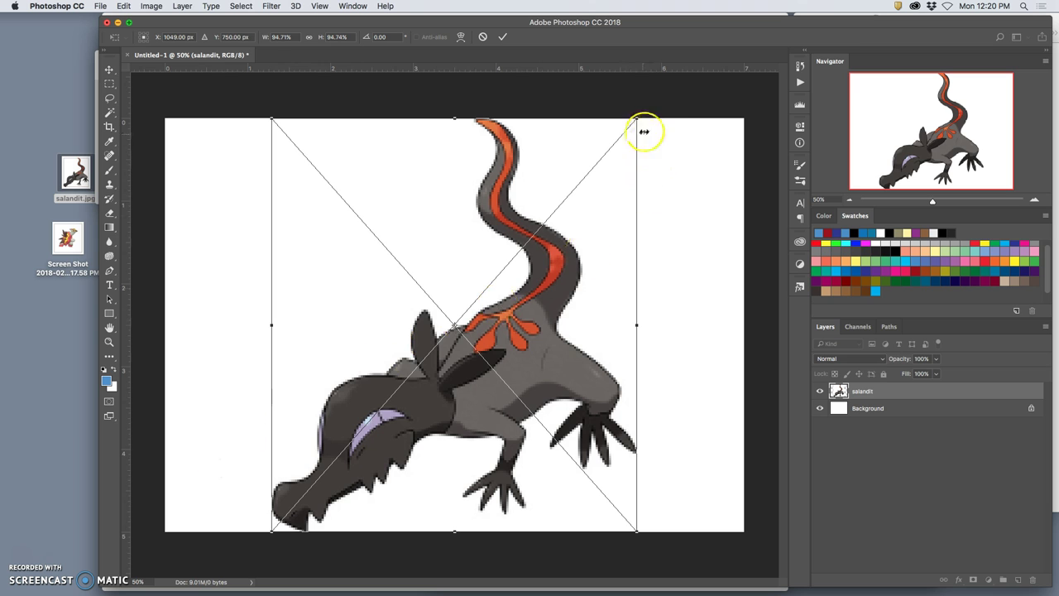
pyautogui.moveTo(638, 119)
pyautogui.mouseDown()
pyautogui.moveTo(417, 276)
pyautogui.moveTo(277, 428)
pyautogui.moveTo(313, 409)
pyautogui.mouseUp()
pyautogui.press('Return')
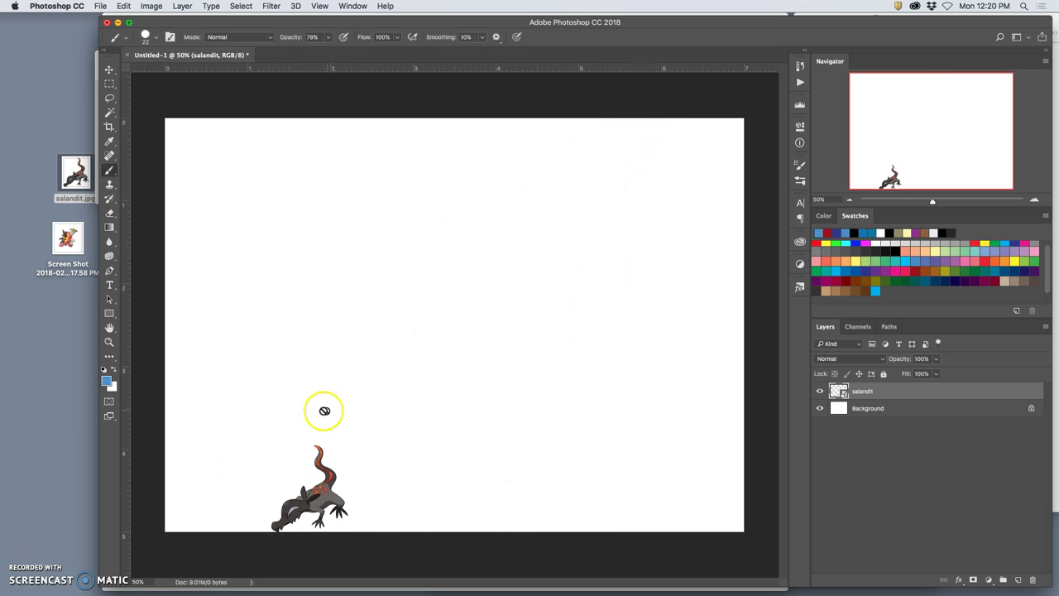
# - Move the Salandit reference slightly up and left, and place the second creature's screenshot from the desktop into the document
pyautogui.click(109, 69)
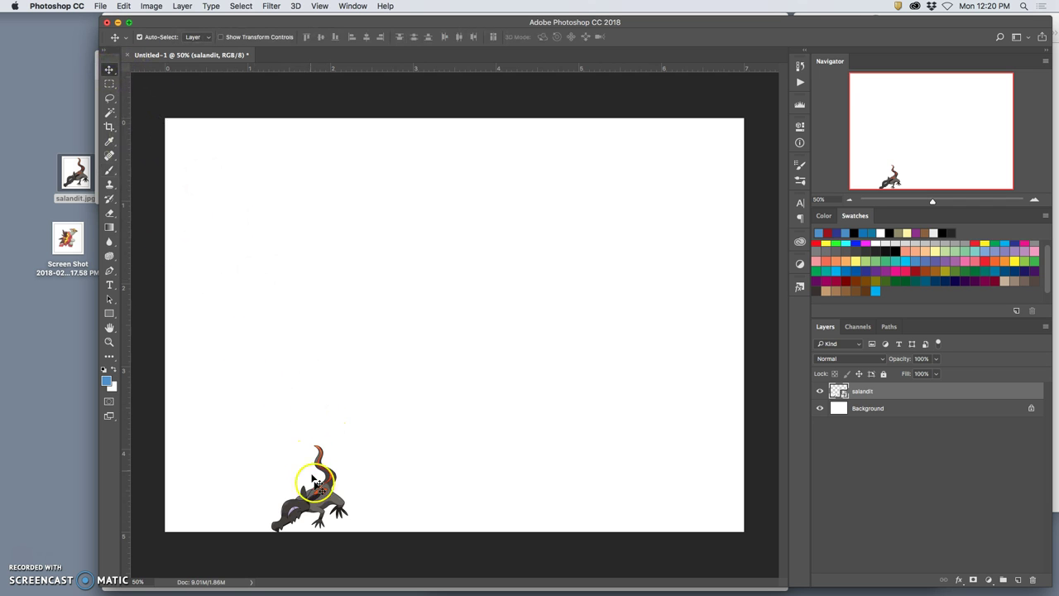
pyautogui.moveTo(317, 491); pyautogui.dragTo(284, 466)
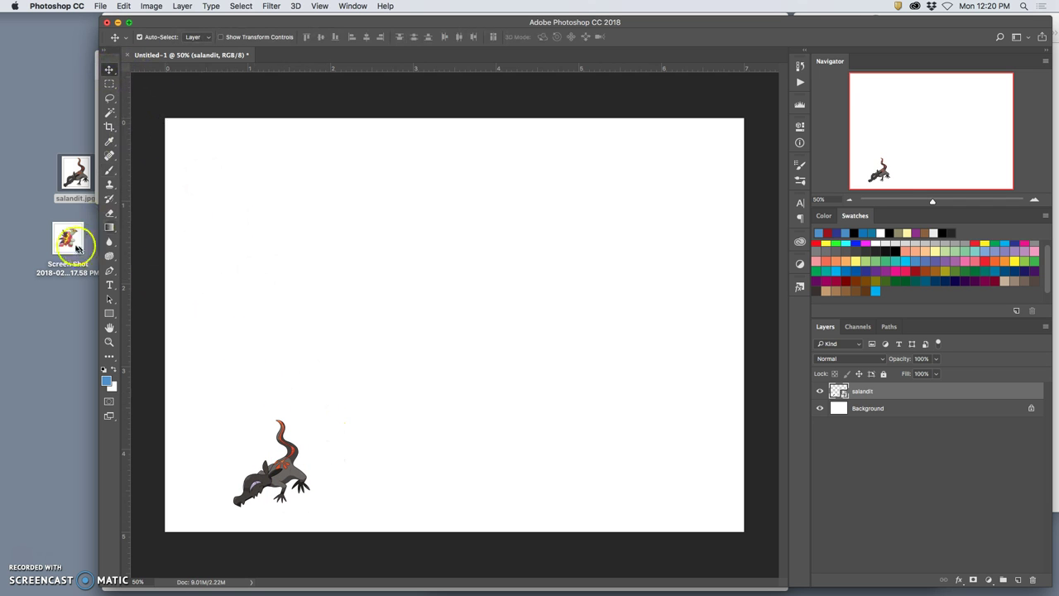
pyautogui.moveTo(72, 247); pyautogui.dragTo(438, 286)
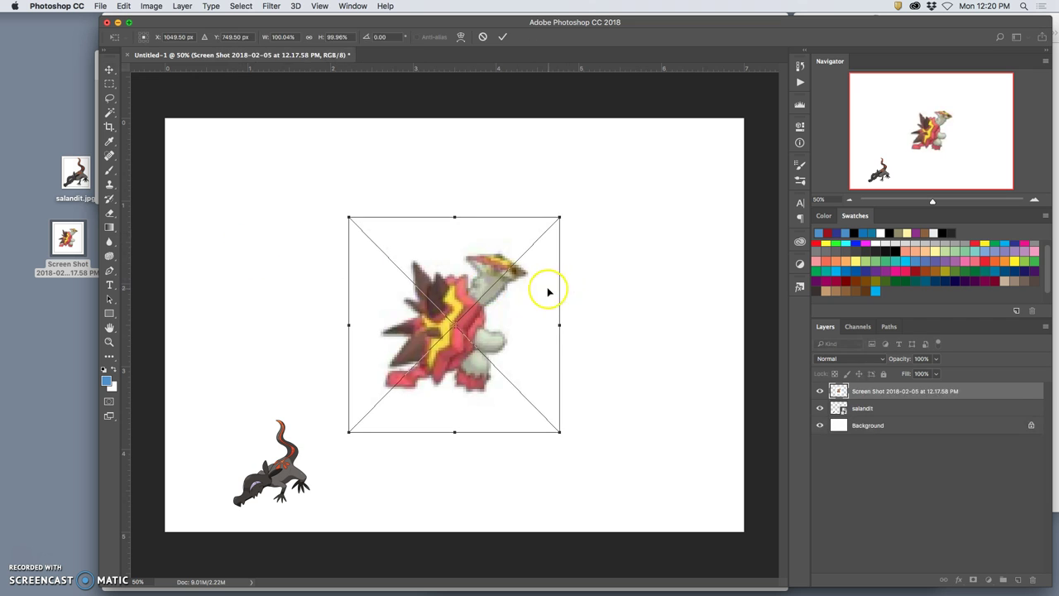
pyautogui.press('Return')
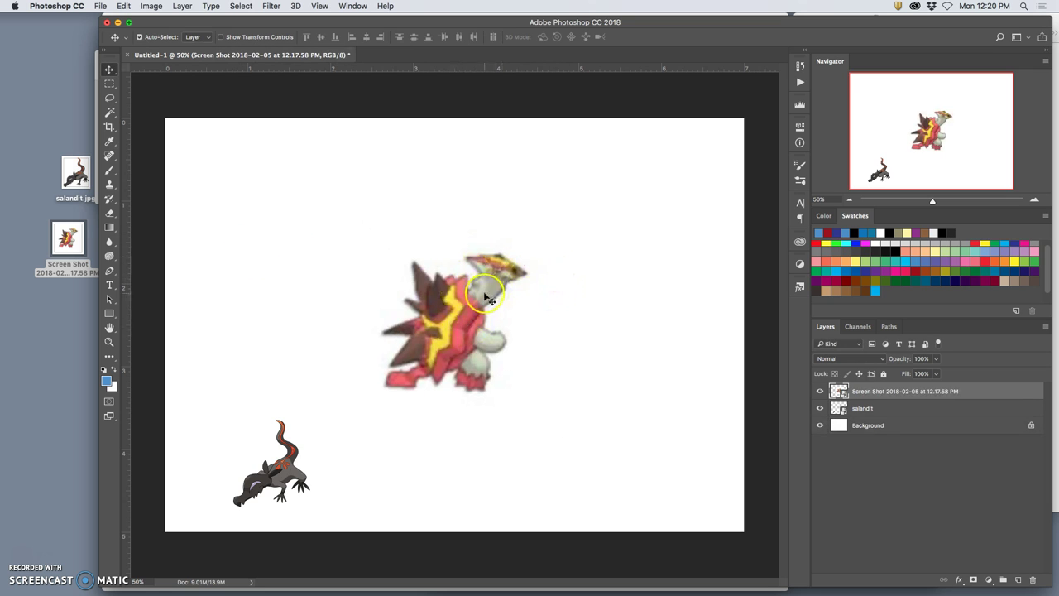
# - Scale the placed screenshot down to about Salandit's size, position it just above Salandit, and keep its layer on top
pyautogui.hotkey('ctrl', 't')
pyautogui.moveTo(561, 219); pyautogui.dragTo(440, 337)
pyautogui.moveTo(378, 377); pyautogui.dragTo(225, 401)
pyautogui.press('Return')
pyautogui.press('super+[')
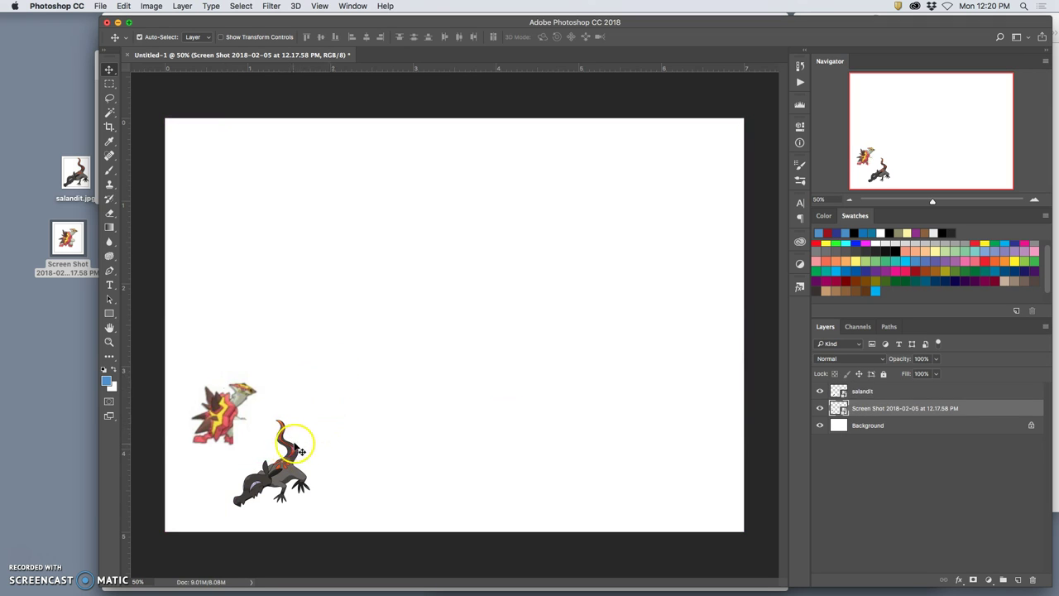
pyautogui.press('super+bracketright')
pyautogui.moveTo(245, 413); pyautogui.dragTo(240, 405)
pyautogui.click(330, 399)
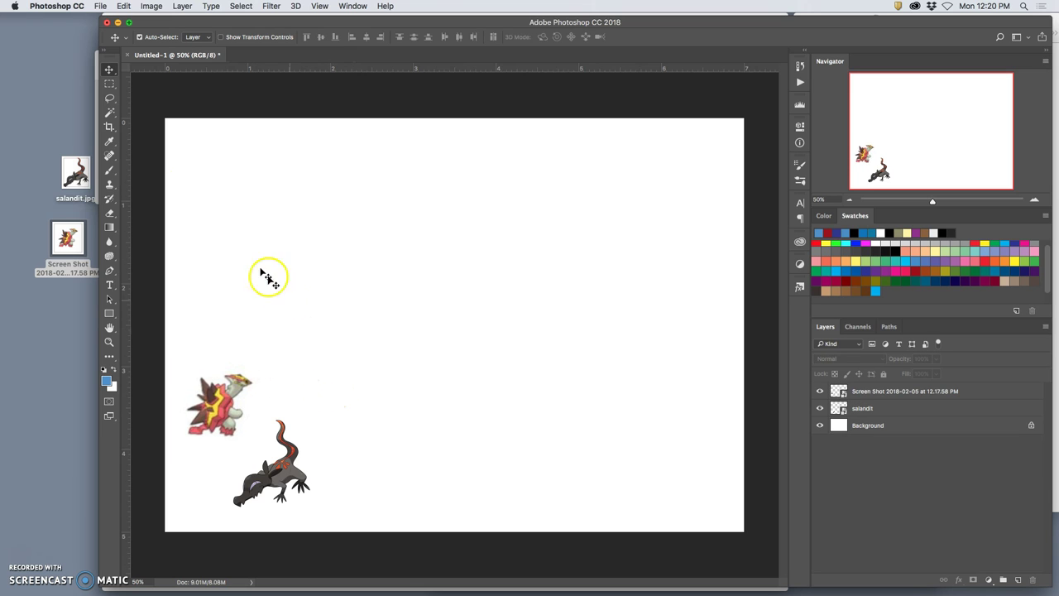
# - Add a new layer above the screenshot layer and brush a vertical dividing line down the middle of the canvas
pyautogui.click(110, 174)
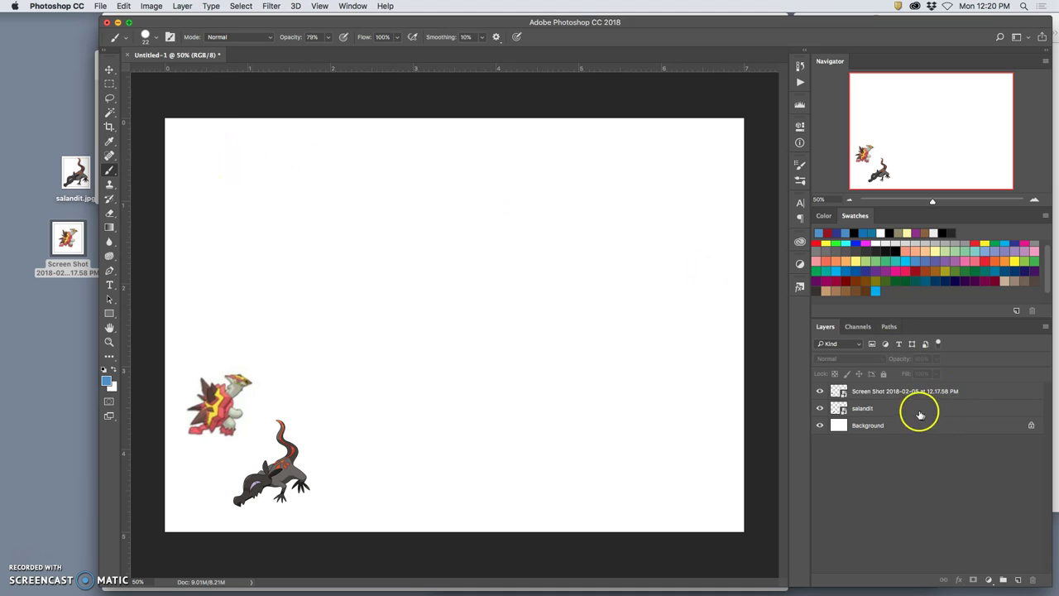
pyautogui.click(985, 393)
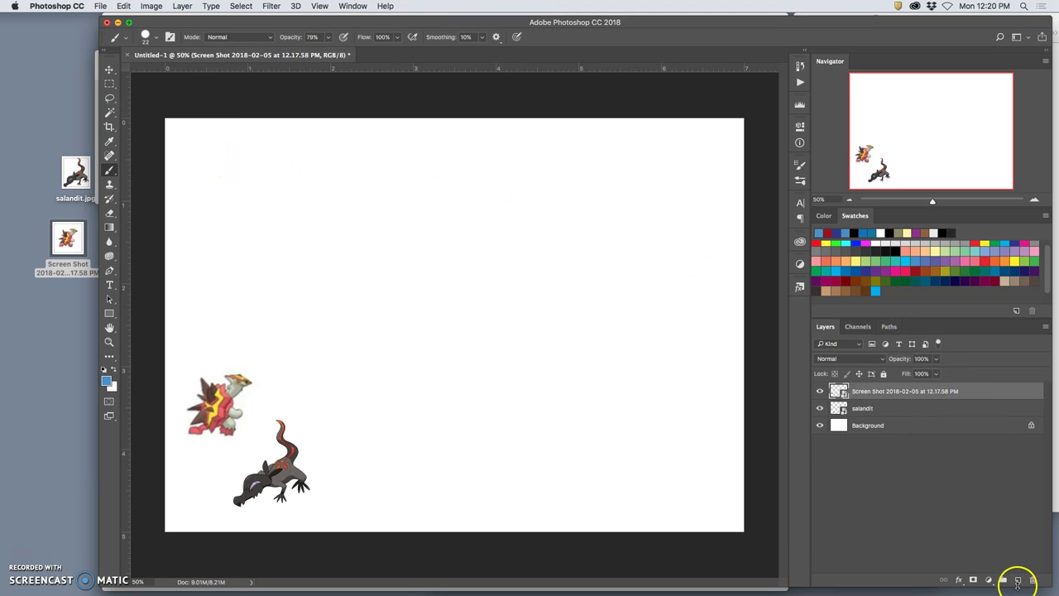
pyautogui.click(1018, 582)
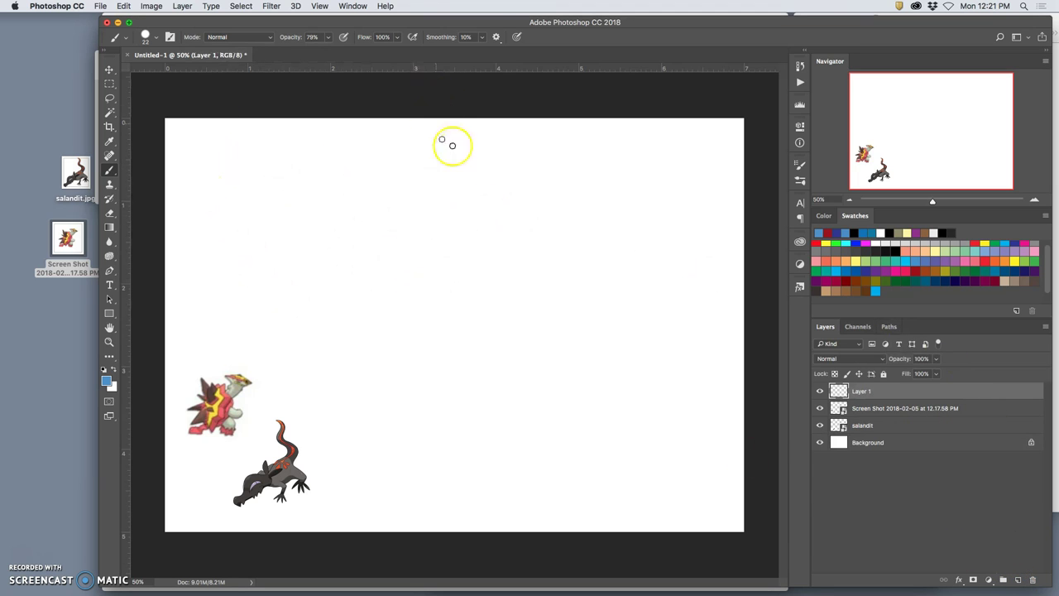
pyautogui.moveTo(445, 211); pyautogui.dragTo(457, 530)
pyautogui.moveTo(432, 178)
pyautogui.mouseDown()
pyautogui.moveTo(464, 203)
pyautogui.moveTo(448, 273)
pyautogui.mouseUp()
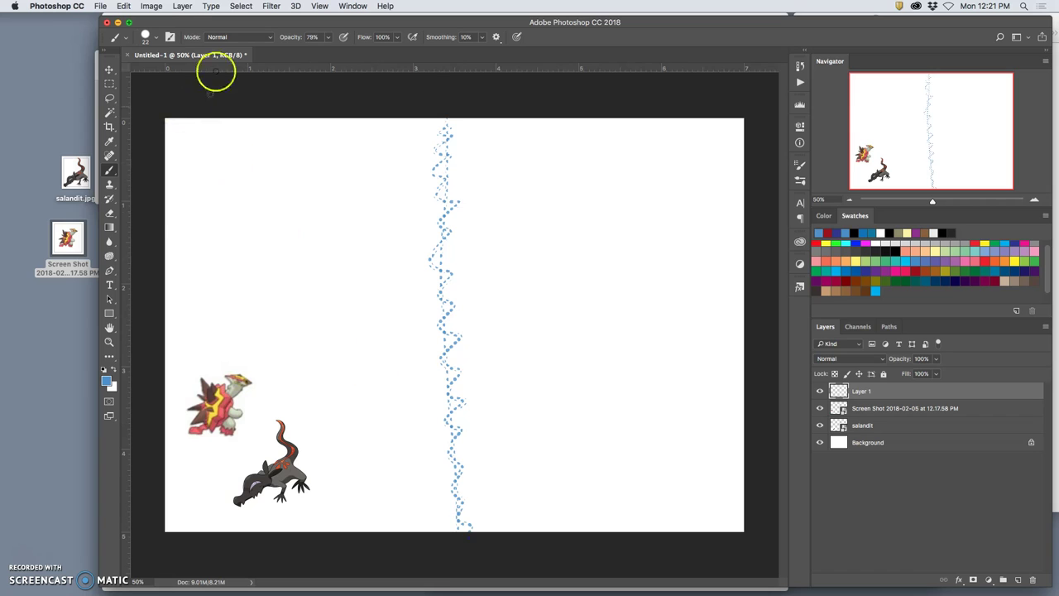
# - Switch to the Hard Round brush at 22 px and handwrite "cr" in the canvas's upper-left area
pyautogui.click(155, 38)
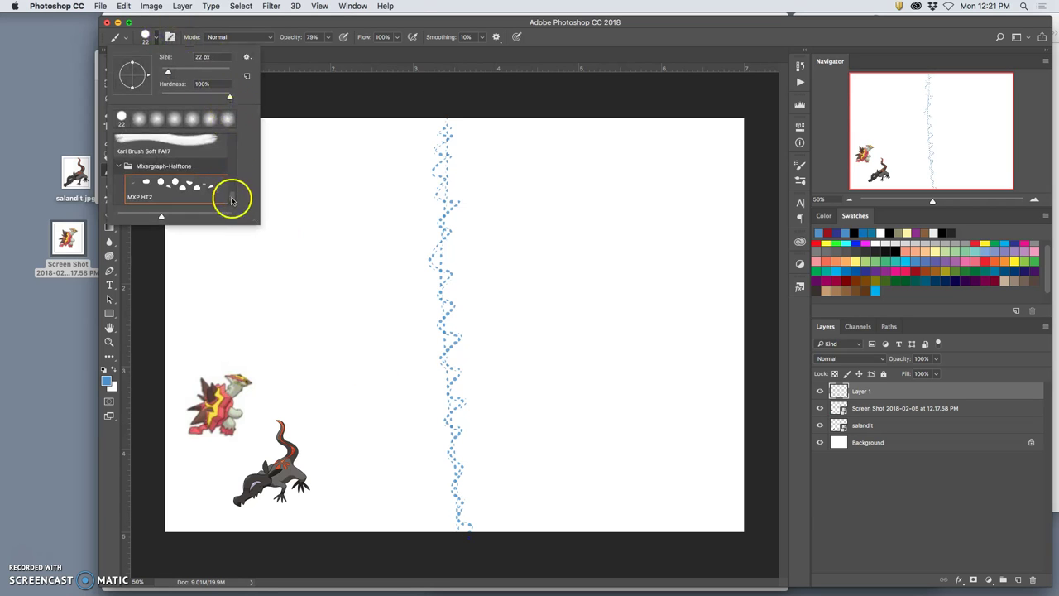
pyautogui.moveTo(232, 198); pyautogui.dragTo(232, 99)
pyautogui.click(147, 179)
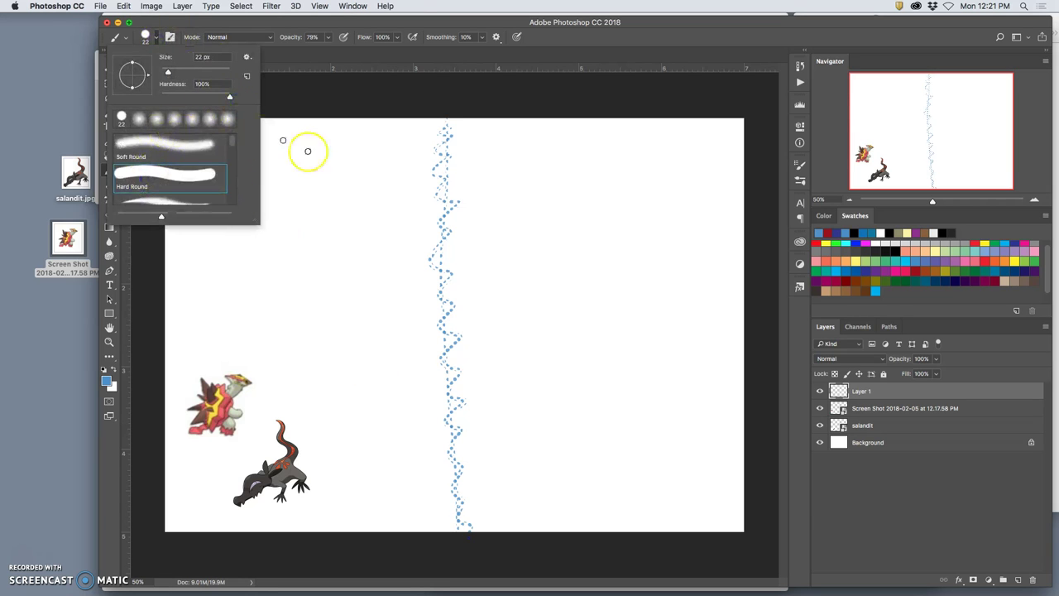
pyautogui.click(350, 107)
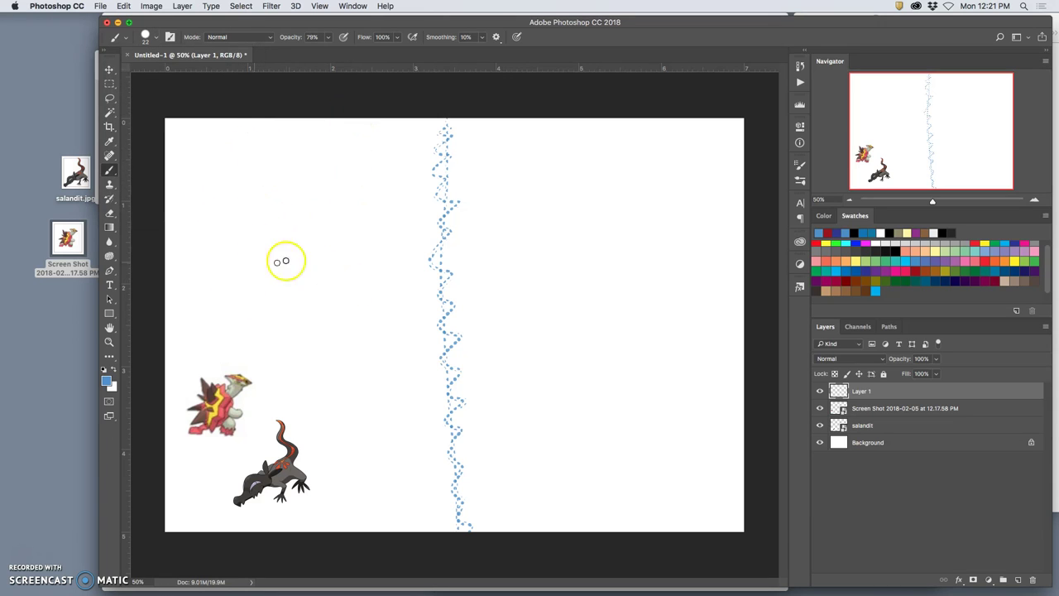
pyautogui.click(211, 148)
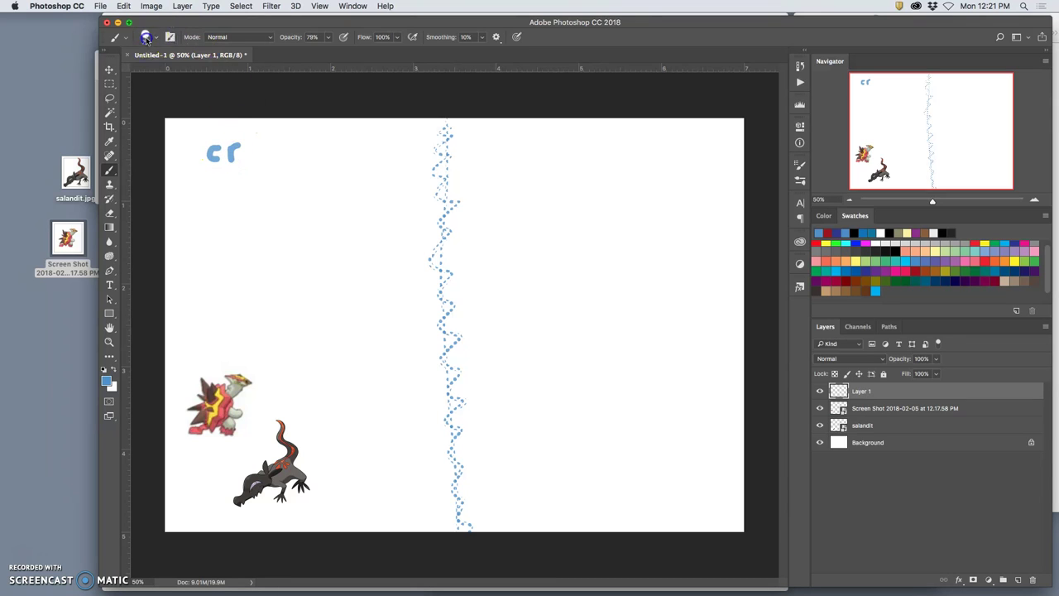
# - Change the brush preset to Hard Round Pressure Size at 22 px
pyautogui.click(155, 37)
pyautogui.moveTo(231, 151); pyautogui.dragTo(237, 124)
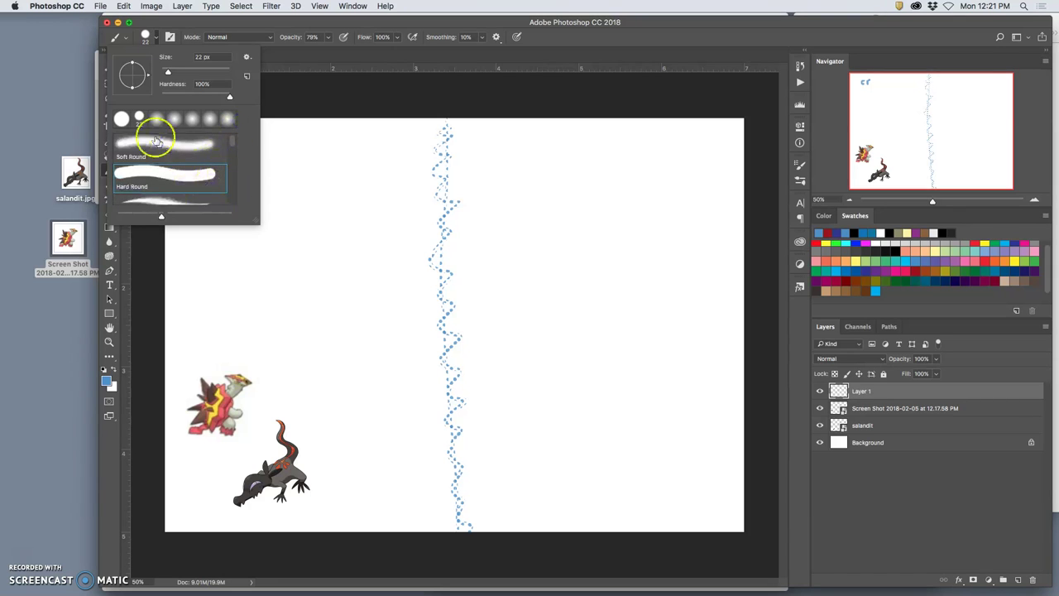
pyautogui.moveTo(231, 140); pyautogui.dragTo(228, 138)
pyautogui.scroll(-2, 209, 158)
pyautogui.scroll(-2, 178, 182)
pyautogui.click(203, 194)
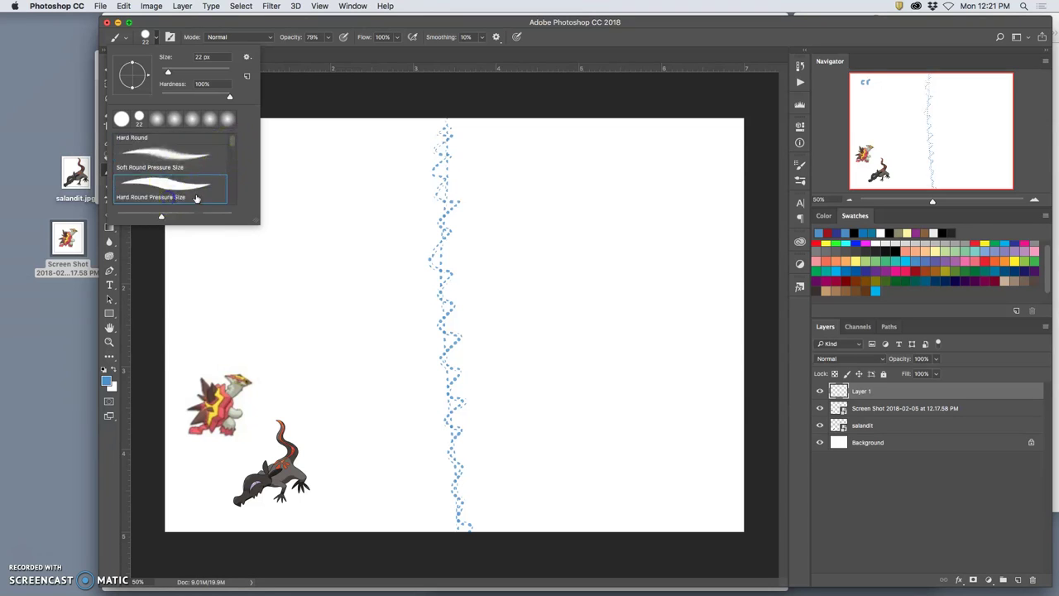
pyautogui.click(359, 103)
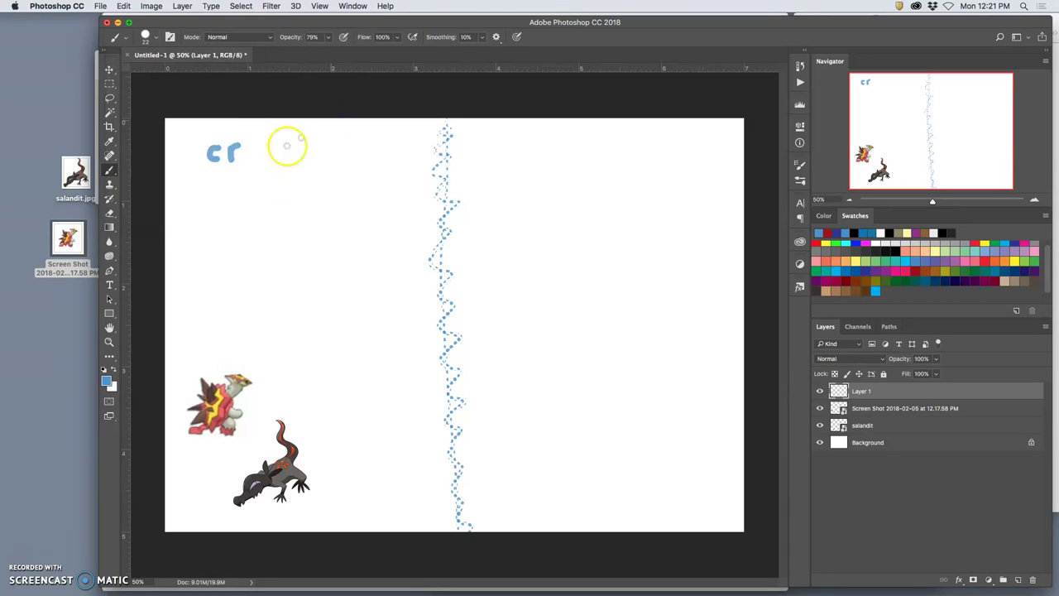
# - Complete the handwritten title so it reads "creature collage" and underline it with slanted strokes
pyautogui.moveTo(248, 152)
pyautogui.mouseDown()
pyautogui.moveTo(279, 128)
pyautogui.moveTo(288, 157)
pyautogui.moveTo(289, 142)
pyautogui.moveTo(333, 154)
pyautogui.mouseUp()
pyautogui.moveTo(273, 175); pyautogui.dragTo(279, 184)
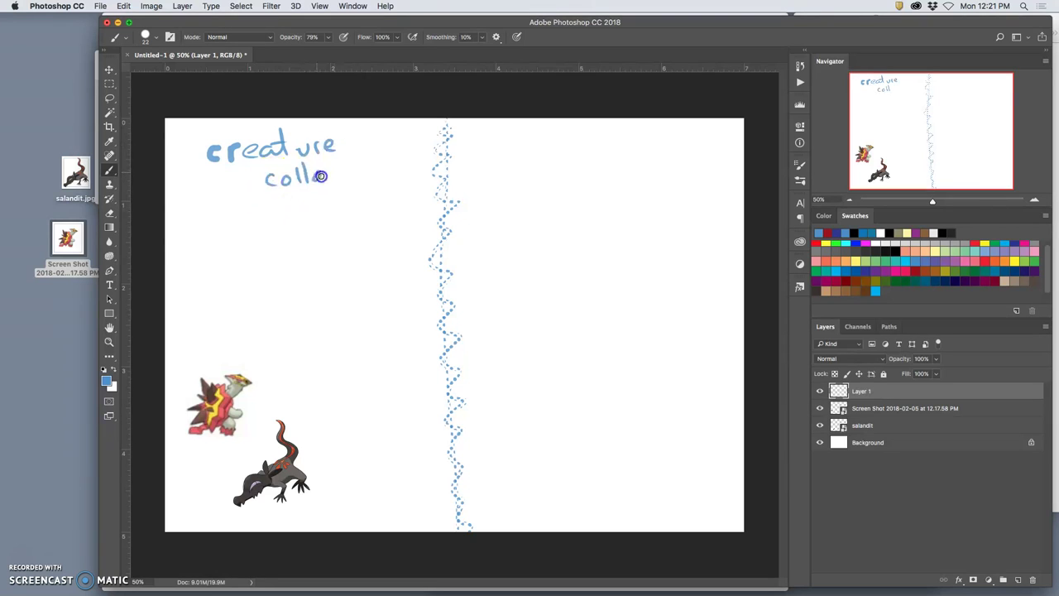
pyautogui.moveTo(197, 194)
pyautogui.mouseDown()
pyautogui.moveTo(252, 177)
pyautogui.moveTo(251, 203)
pyautogui.moveTo(422, 158)
pyautogui.mouseUp()
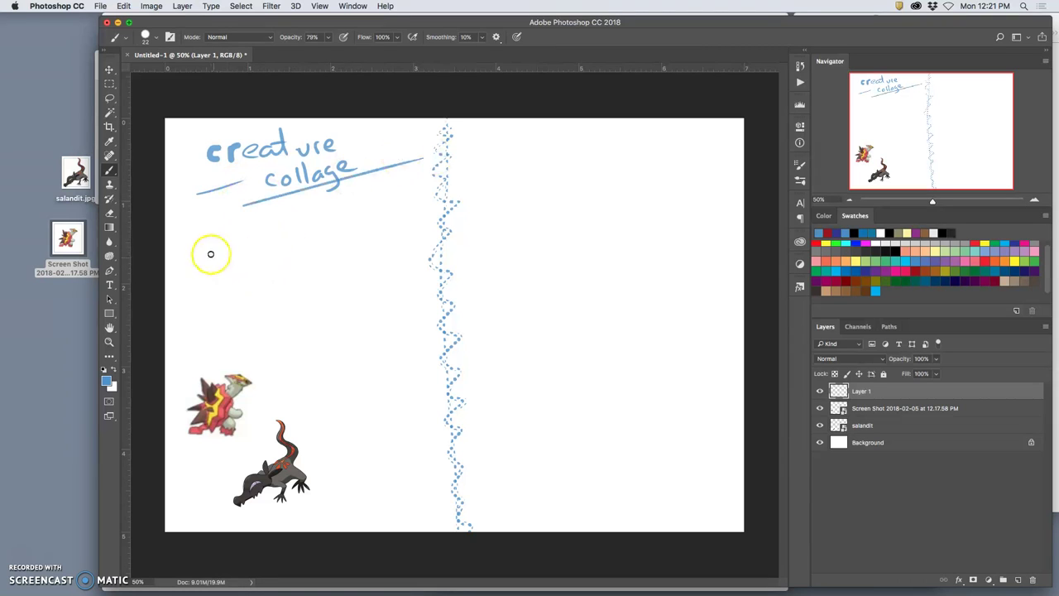
# - Handwrite the note "Lizard like w/ spikey shell" below the title and underline its last line
pyautogui.moveTo(210, 236)
pyautogui.mouseDown()
pyautogui.moveTo(235, 246)
pyautogui.moveTo(228, 234)
pyautogui.moveTo(245, 251)
pyautogui.moveTo(282, 228)
pyautogui.mouseUp()
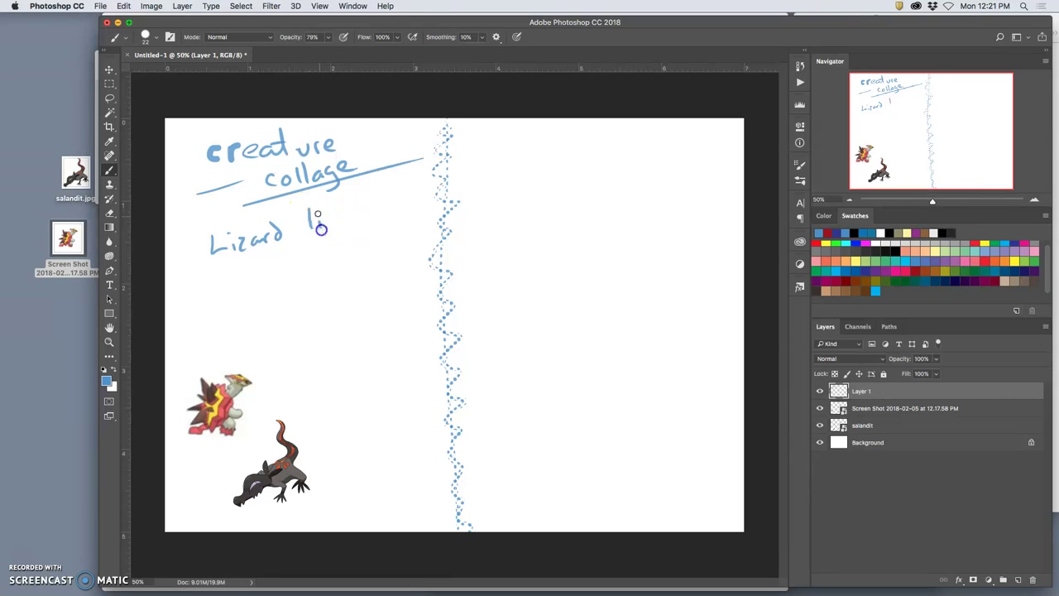
pyautogui.moveTo(343, 217); pyautogui.dragTo(355, 222)
pyautogui.moveTo(401, 183); pyautogui.dragTo(389, 219)
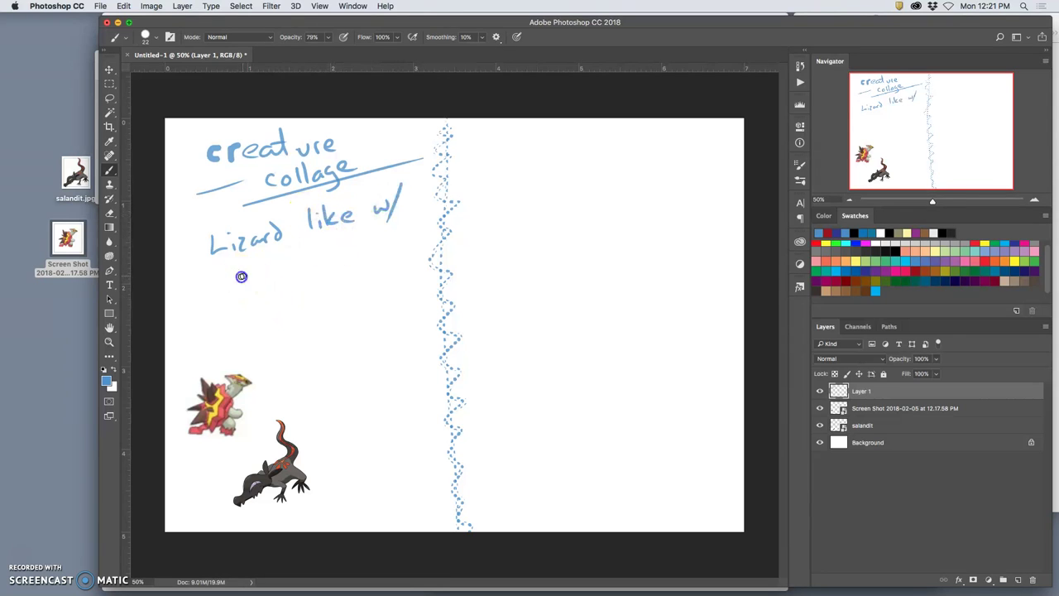
pyautogui.moveTo(279, 275)
pyautogui.mouseDown()
pyautogui.moveTo(287, 257)
pyautogui.moveTo(313, 281)
pyautogui.mouseUp()
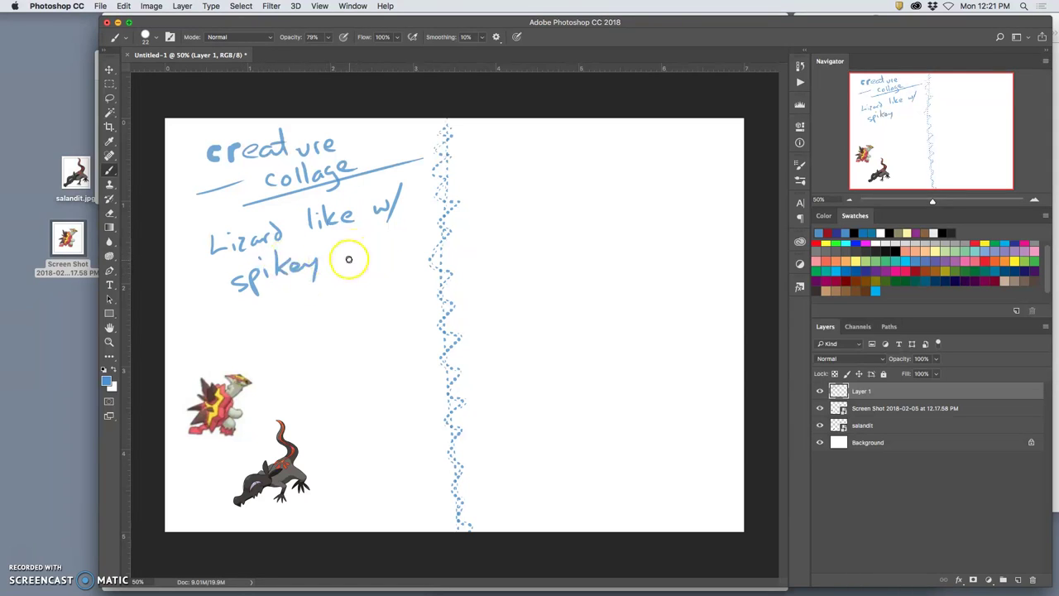
pyautogui.moveTo(348, 243); pyautogui.dragTo(339, 258)
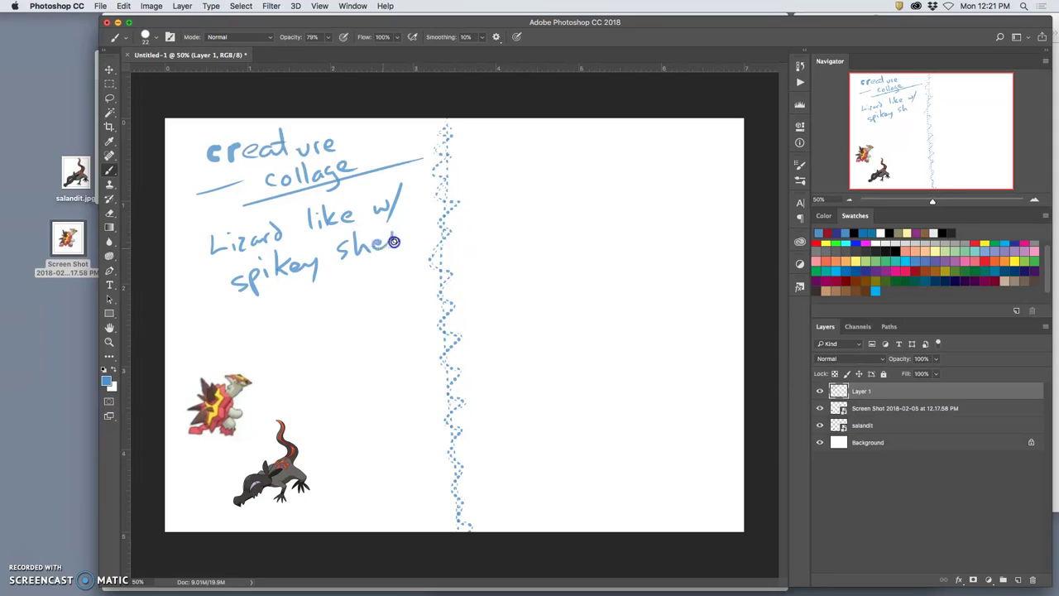
pyautogui.moveTo(400, 232); pyautogui.dragTo(403, 248)
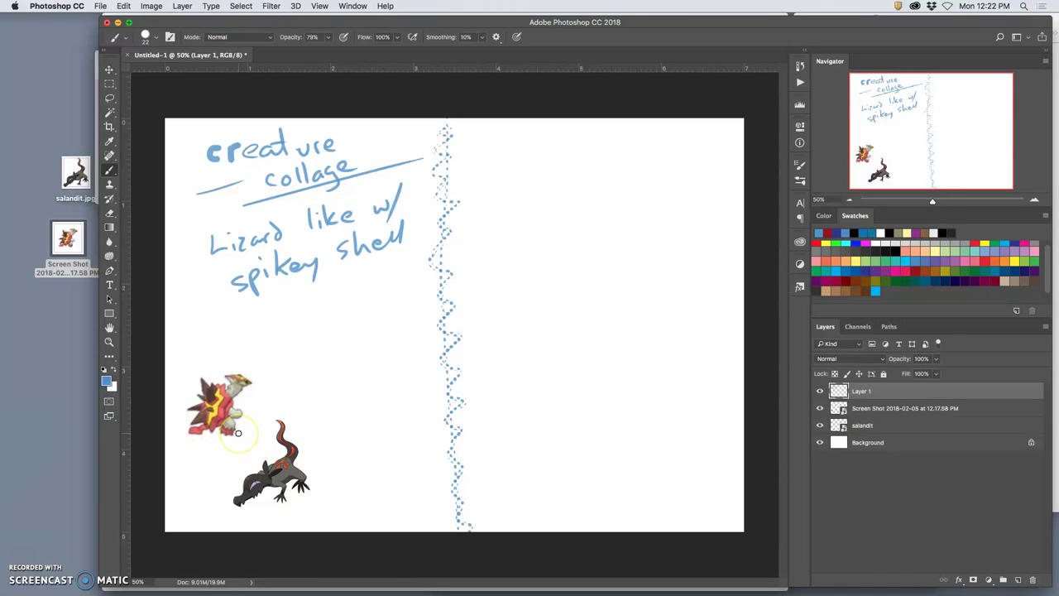
pyautogui.click(280, 478)
pyautogui.moveTo(266, 302); pyautogui.dragTo(371, 274)
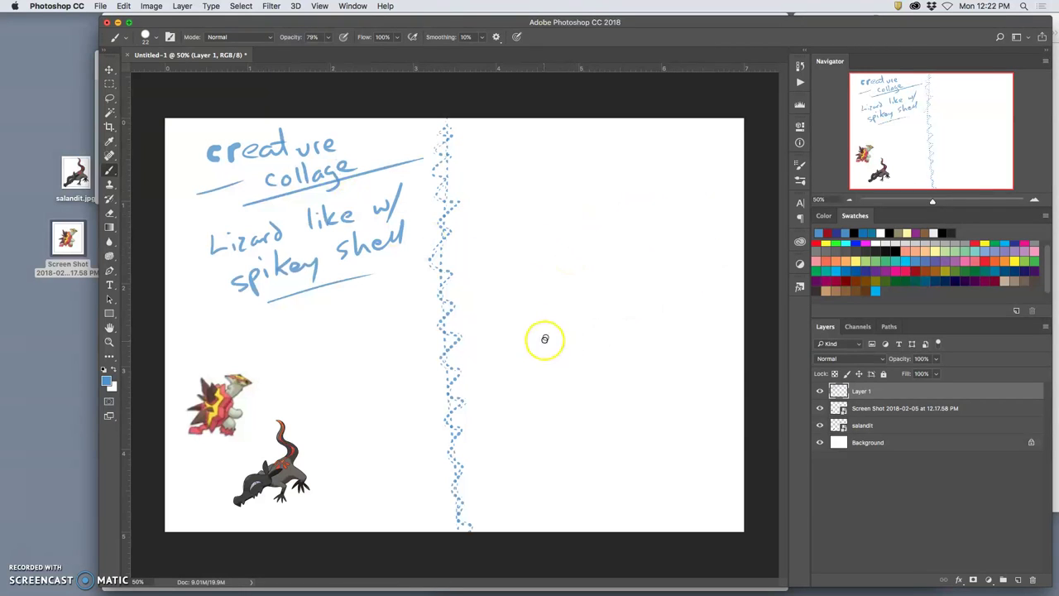
# - Sketch the creature's round head with an eye and a toothed snout on the right half of the canvas
pyautogui.moveTo(529, 341)
pyautogui.mouseDown()
pyautogui.moveTo(528, 383)
pyautogui.moveTo(511, 346)
pyautogui.moveTo(557, 353)
pyautogui.moveTo(518, 382)
pyautogui.moveTo(512, 344)
pyautogui.moveTo(553, 346)
pyautogui.mouseUp()
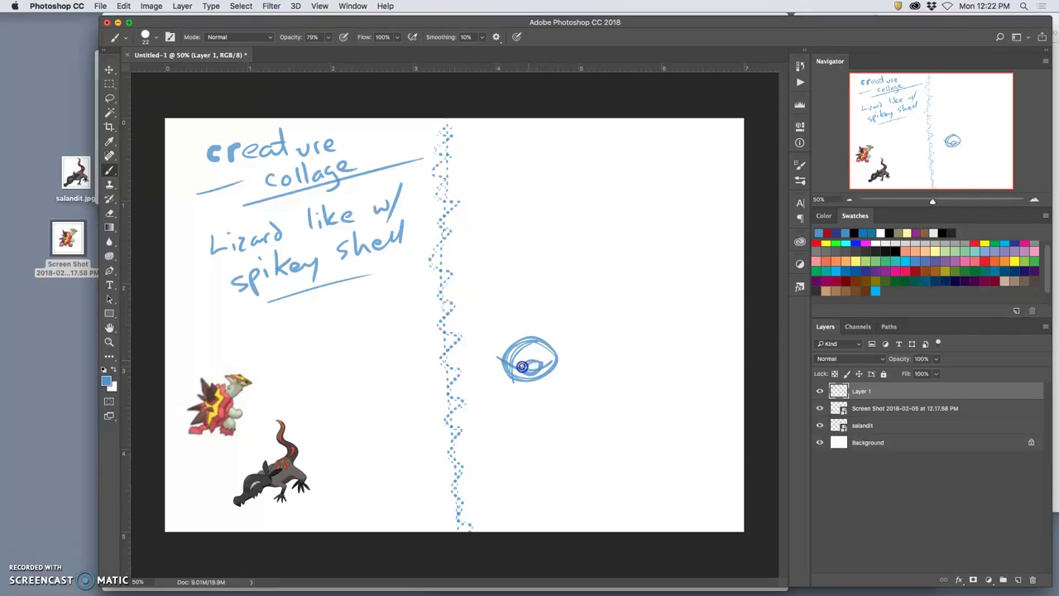
pyautogui.moveTo(545, 355)
pyautogui.mouseDown()
pyautogui.moveTo(536, 382)
pyautogui.moveTo(532, 370)
pyautogui.mouseUp()
pyautogui.moveTo(497, 402); pyautogui.dragTo(508, 397)
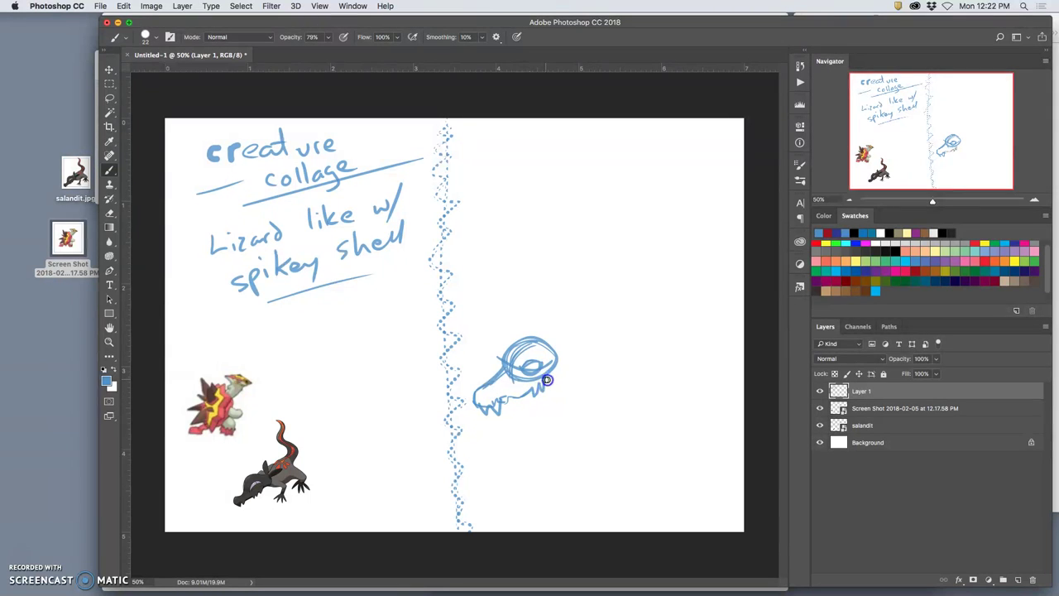
# - Circle the snout and label it "crocodile snout" with a leader line, and label the head "lizard" the same way
pyautogui.moveTo(548, 379); pyautogui.dragTo(528, 418)
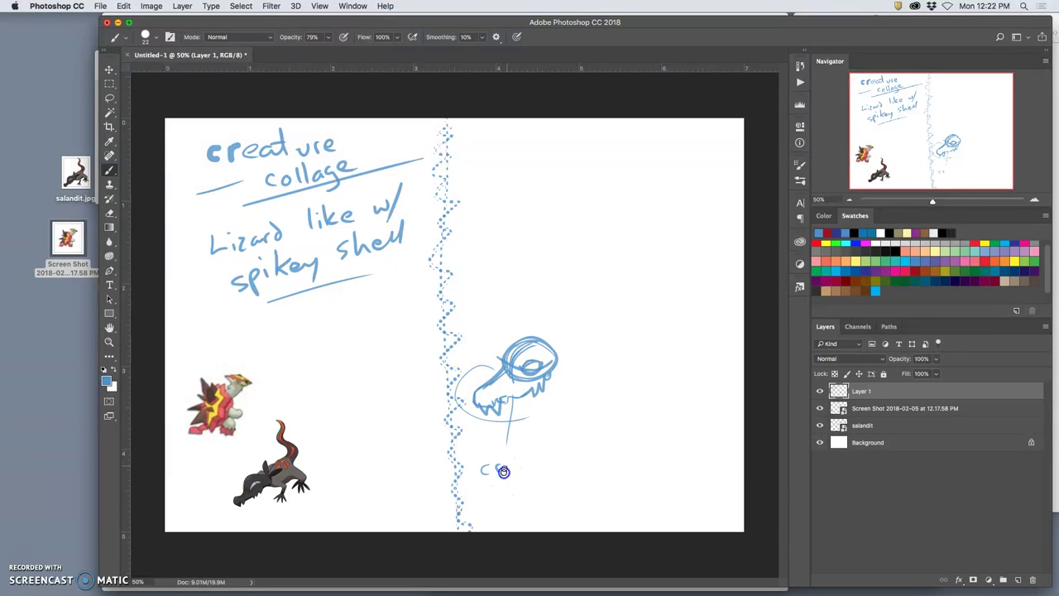
pyautogui.moveTo(536, 457)
pyautogui.mouseDown()
pyautogui.moveTo(546, 449)
pyautogui.moveTo(556, 460)
pyautogui.mouseUp()
pyautogui.moveTo(501, 488); pyautogui.dragTo(516, 490)
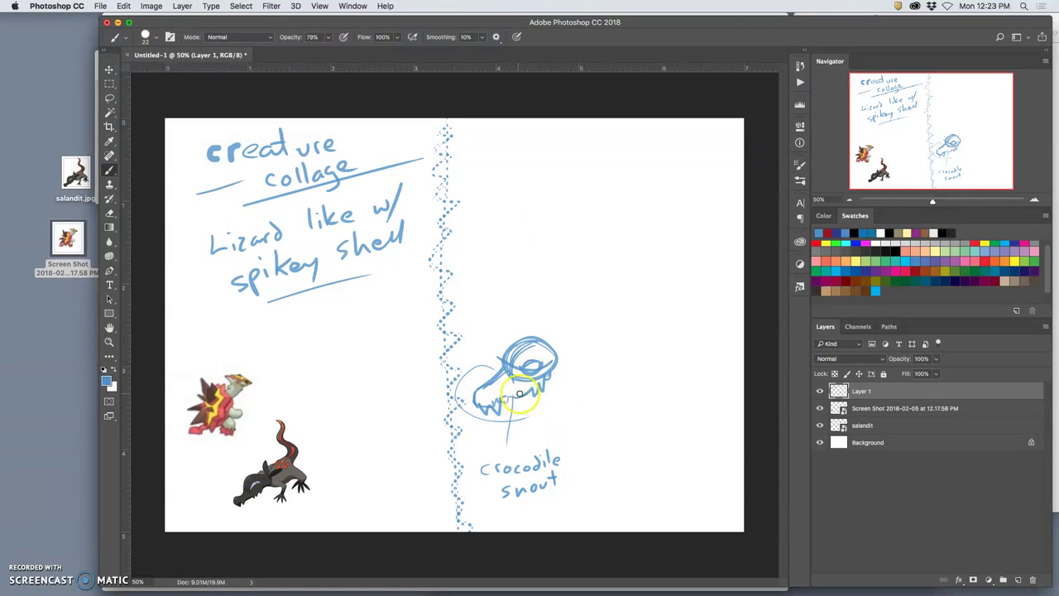
pyautogui.moveTo(567, 369)
pyautogui.mouseDown()
pyautogui.moveTo(539, 370)
pyautogui.moveTo(552, 356)
pyautogui.moveTo(543, 370)
pyautogui.moveTo(535, 345)
pyautogui.moveTo(529, 354)
pyautogui.moveTo(533, 334)
pyautogui.moveTo(546, 374)
pyautogui.moveTo(516, 362)
pyautogui.moveTo(537, 365)
pyautogui.moveTo(518, 332)
pyautogui.moveTo(525, 338)
pyautogui.moveTo(514, 348)
pyautogui.moveTo(473, 298)
pyautogui.mouseUp()
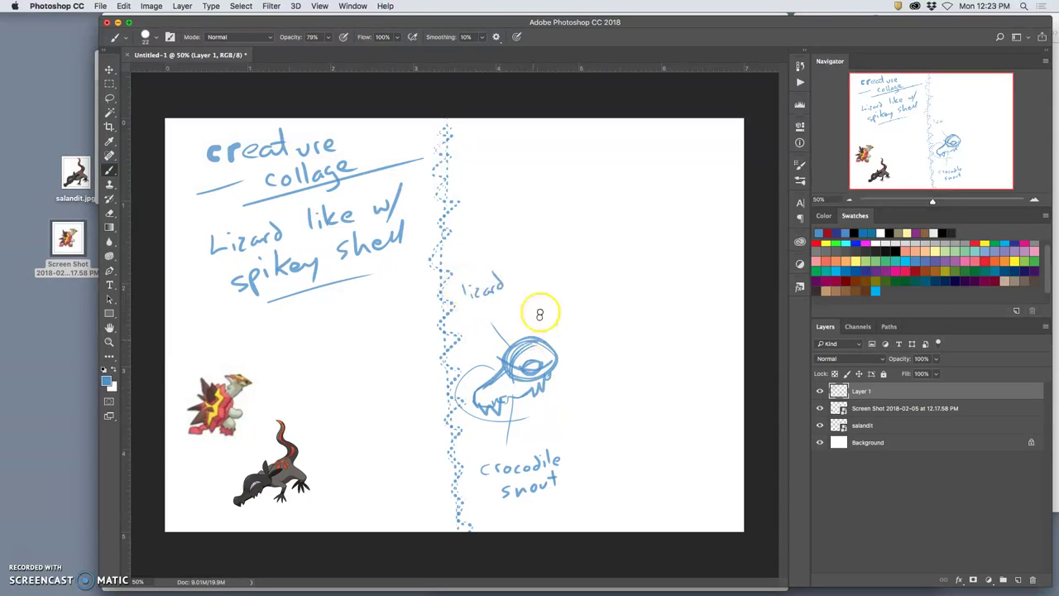
# - Draw two pointed ears on top of the head and label them "ears/horns?" with a leader line
pyautogui.moveTo(563, 345); pyautogui.dragTo(573, 323)
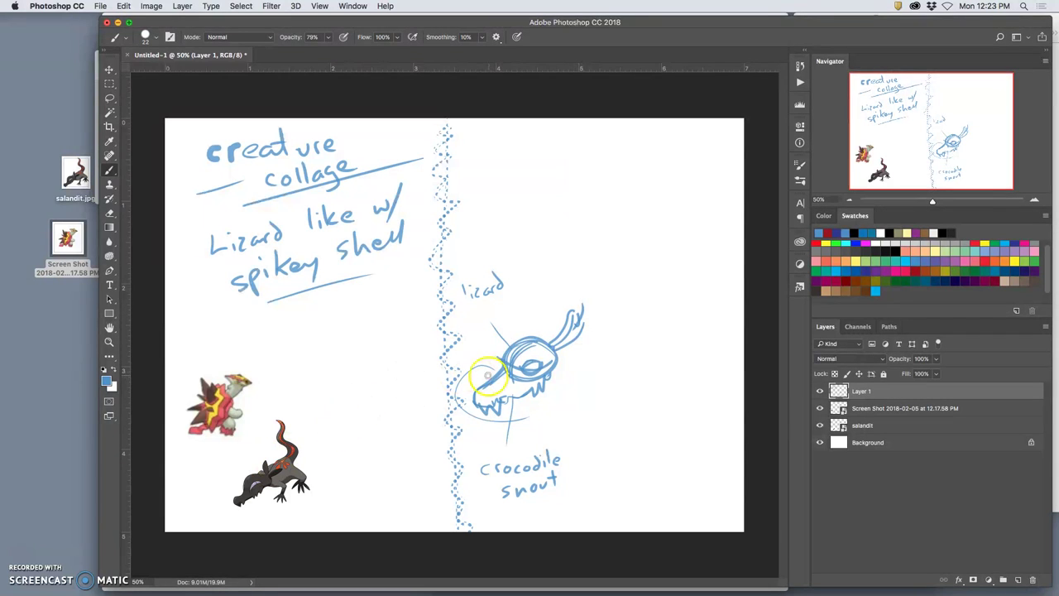
pyautogui.moveTo(526, 321)
pyautogui.mouseDown()
pyautogui.moveTo(530, 289)
pyautogui.moveTo(533, 320)
pyautogui.mouseUp()
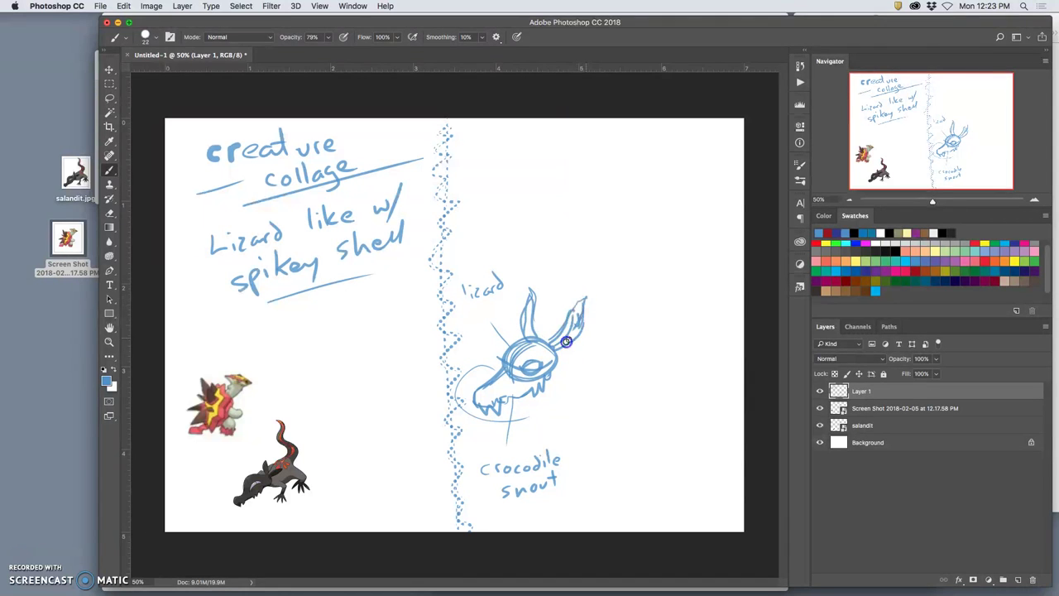
pyautogui.moveTo(555, 353); pyautogui.dragTo(622, 414)
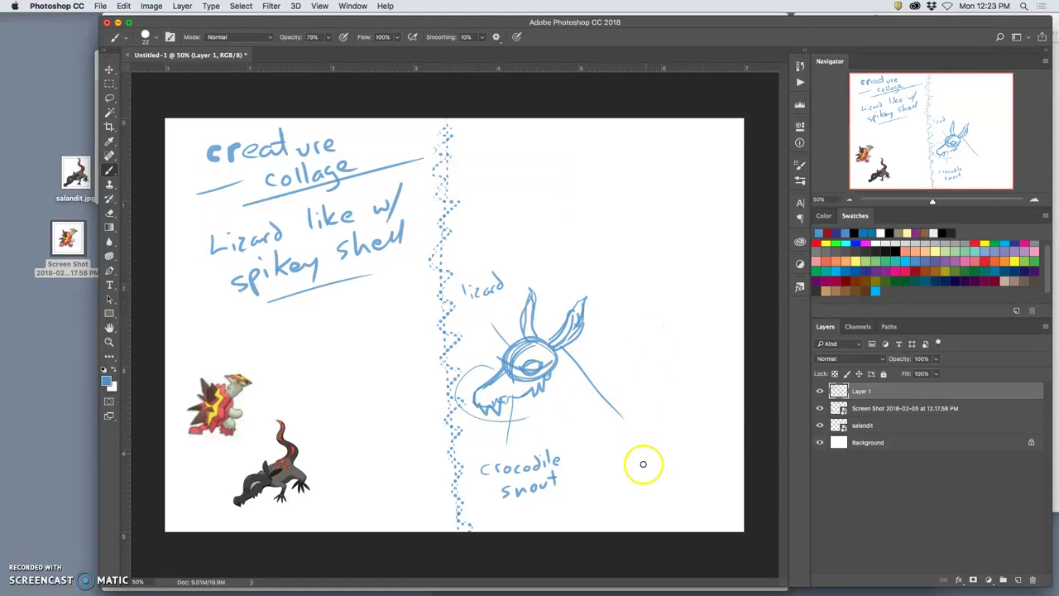
pyautogui.moveTo(649, 427)
pyautogui.mouseDown()
pyautogui.moveTo(649, 471)
pyautogui.moveTo(711, 439)
pyautogui.mouseUp()
pyautogui.click(716, 453)
pyautogui.moveTo(642, 454); pyautogui.dragTo(645, 468)
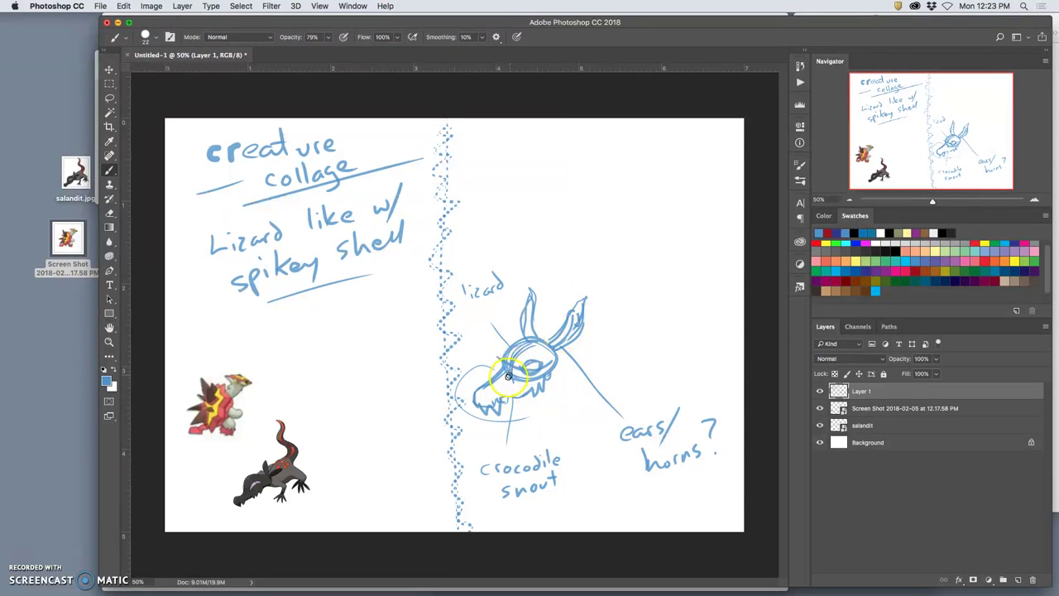
# - Rework the creature's eye and snout, and sketch a long curved spine line rising from the head toward the canvas's upper right
pyautogui.moveTo(514, 366); pyautogui.dragTo(508, 377)
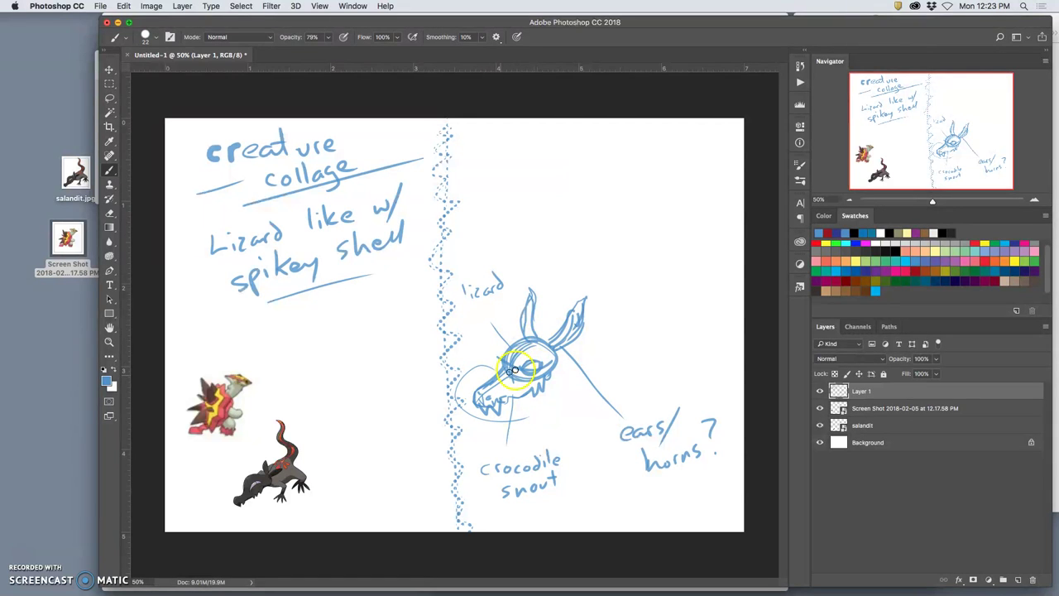
pyautogui.click(497, 387)
pyautogui.click(559, 292)
pyautogui.moveTo(558, 292)
pyautogui.mouseDown()
pyautogui.moveTo(650, 183)
pyautogui.moveTo(567, 345)
pyautogui.mouseUp()
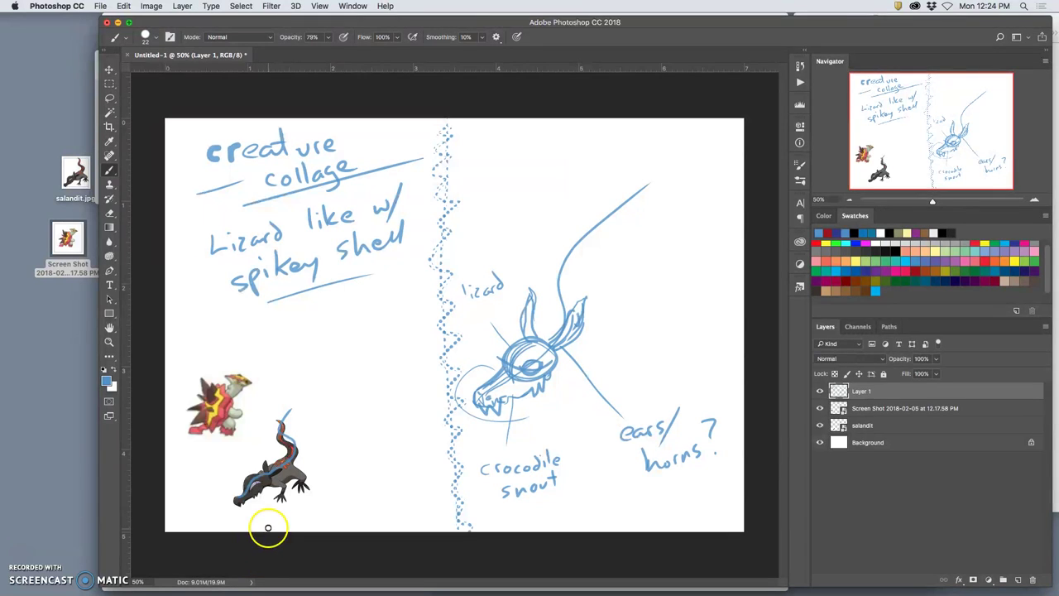
pyautogui.press('super+z')
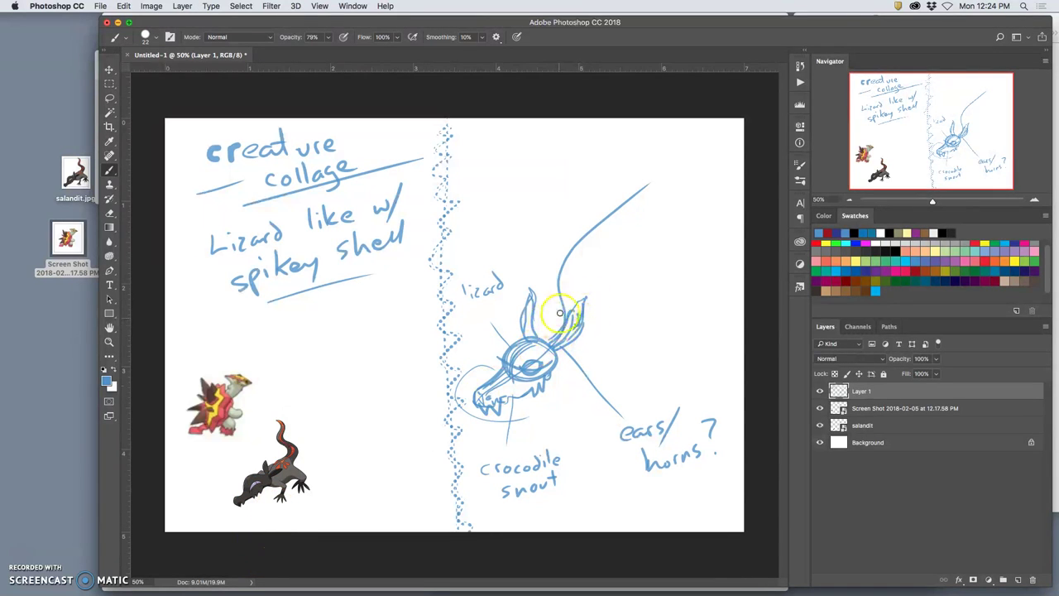
# - Sketch the shoulder line and a bent foreleg with a clawed foot, and label it "furry thick fore legs" with a leader line
pyautogui.moveTo(550, 323); pyautogui.dragTo(599, 334)
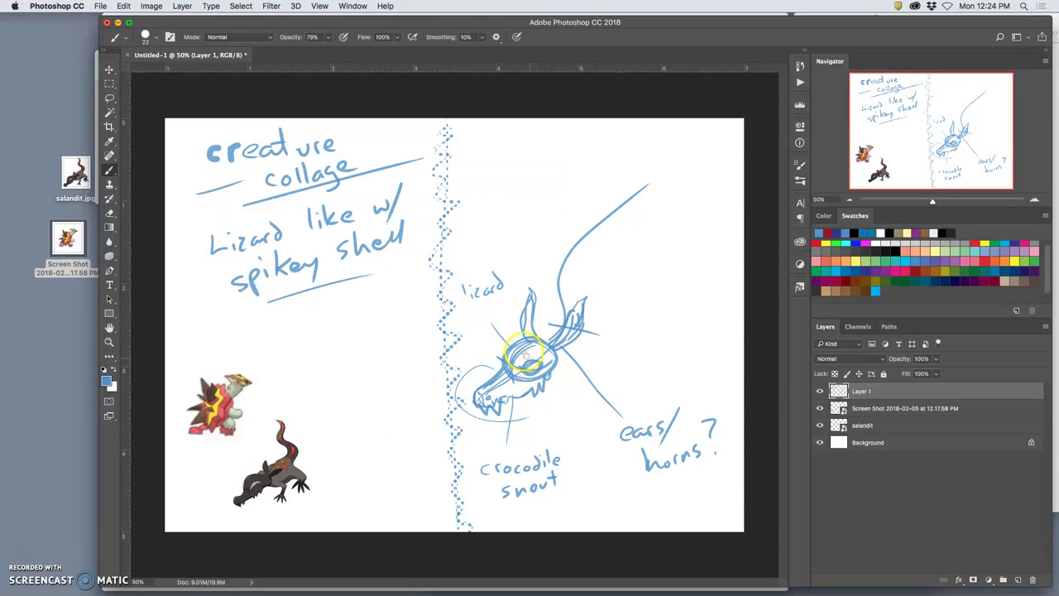
pyautogui.moveTo(546, 330)
pyautogui.mouseDown()
pyautogui.moveTo(596, 351)
pyautogui.moveTo(539, 329)
pyautogui.moveTo(596, 347)
pyautogui.moveTo(547, 350)
pyautogui.moveTo(565, 340)
pyautogui.moveTo(592, 351)
pyautogui.moveTo(552, 336)
pyautogui.moveTo(612, 350)
pyautogui.mouseUp()
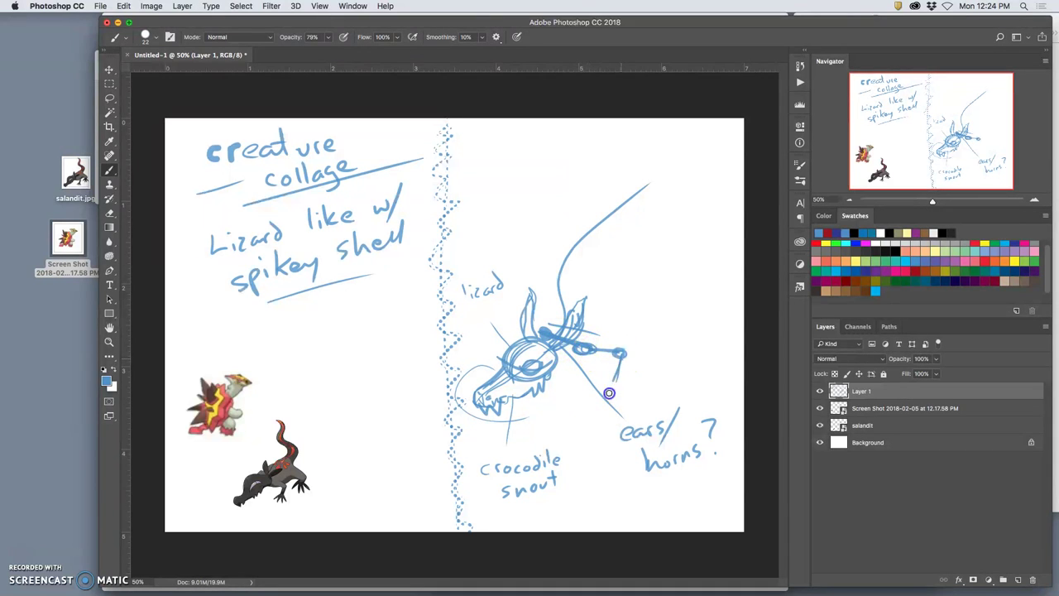
pyautogui.moveTo(615, 382); pyautogui.dragTo(610, 375)
pyautogui.moveTo(618, 406); pyautogui.dragTo(598, 420)
pyautogui.moveTo(601, 390); pyautogui.dragTo(605, 353)
pyautogui.moveTo(593, 393)
pyautogui.mouseDown()
pyautogui.moveTo(610, 362)
pyautogui.moveTo(632, 394)
pyautogui.moveTo(573, 434)
pyautogui.moveTo(601, 383)
pyautogui.moveTo(631, 397)
pyautogui.moveTo(652, 357)
pyautogui.moveTo(579, 356)
pyautogui.moveTo(612, 349)
pyautogui.moveTo(585, 345)
pyautogui.moveTo(658, 368)
pyautogui.moveTo(667, 360)
pyautogui.moveTo(668, 370)
pyautogui.moveTo(699, 360)
pyautogui.moveTo(676, 391)
pyautogui.moveTo(680, 376)
pyautogui.moveTo(717, 379)
pyautogui.moveTo(697, 396)
pyautogui.moveTo(725, 406)
pyautogui.mouseUp()
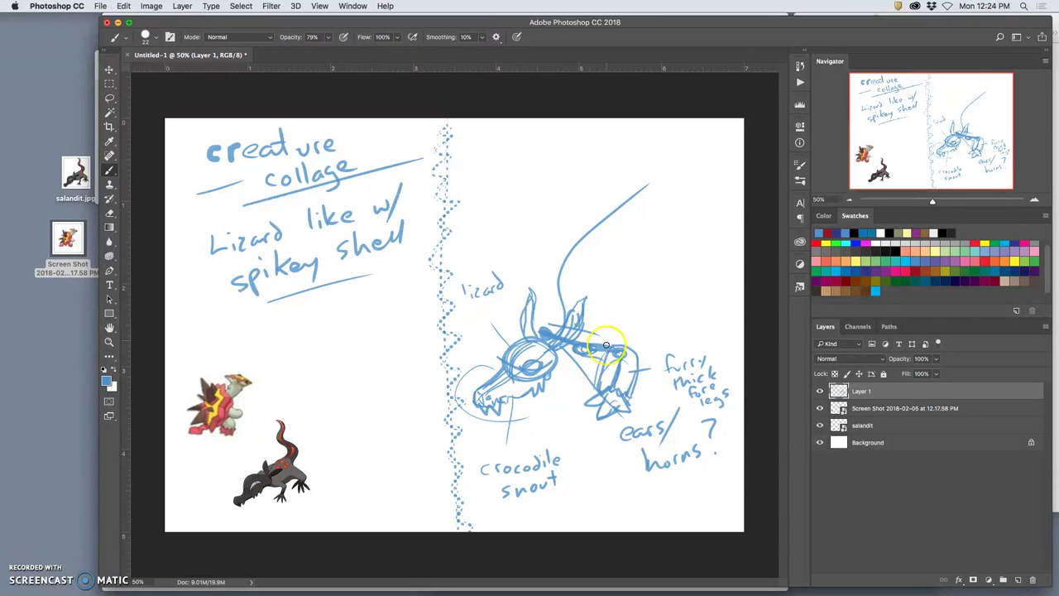
# - Add the note "tortoise?" with a leader line to the foreleg and sketch neck strokes between head and shoulder
pyautogui.moveTo(577, 354); pyautogui.dragTo(604, 346)
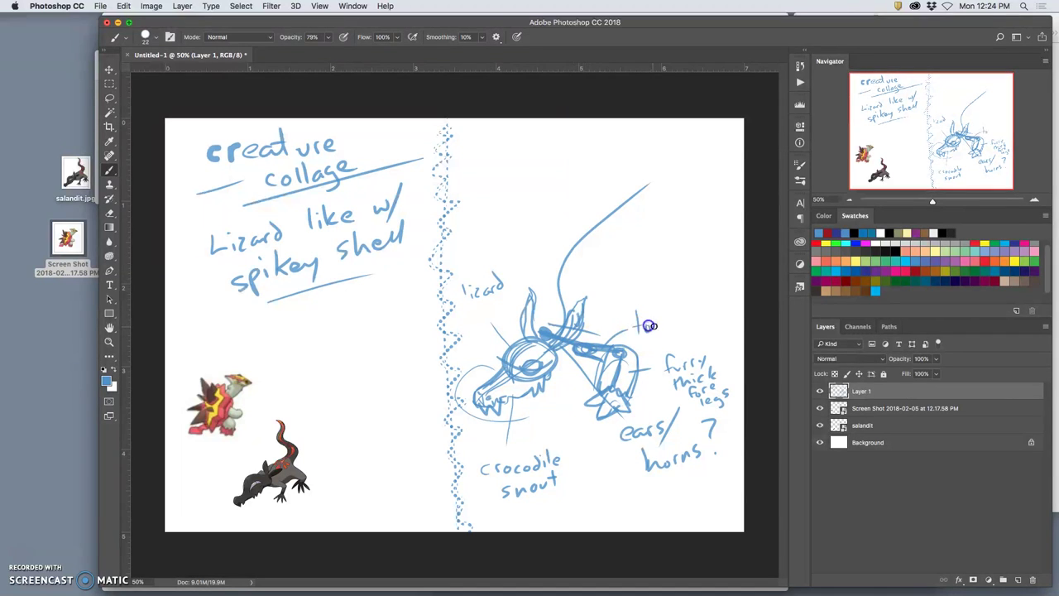
pyautogui.moveTo(669, 331); pyautogui.dragTo(689, 314)
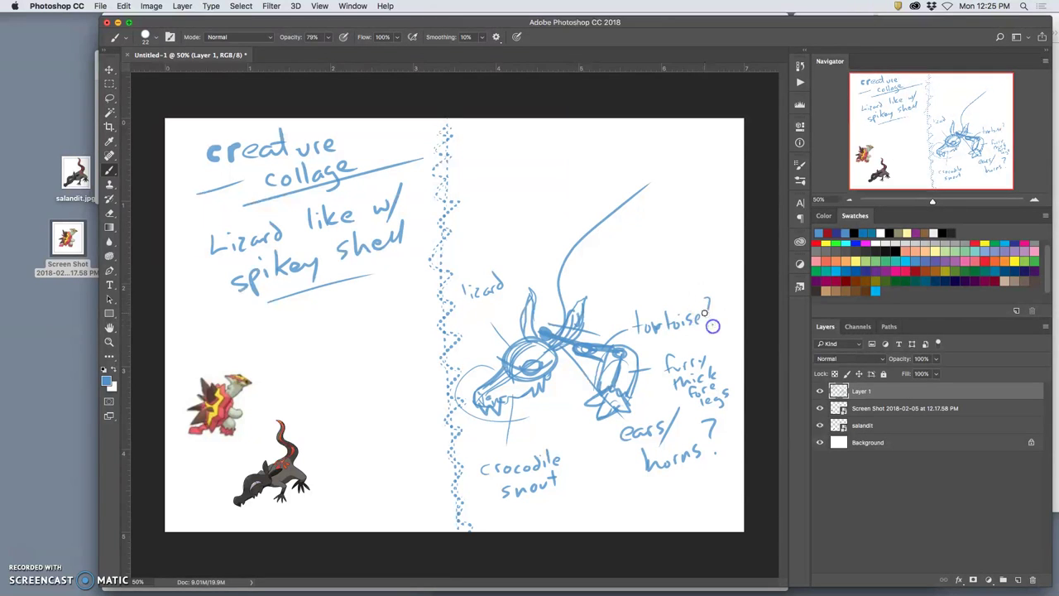
pyautogui.moveTo(566, 355)
pyautogui.mouseDown()
pyautogui.moveTo(568, 336)
pyautogui.moveTo(555, 348)
pyautogui.mouseUp()
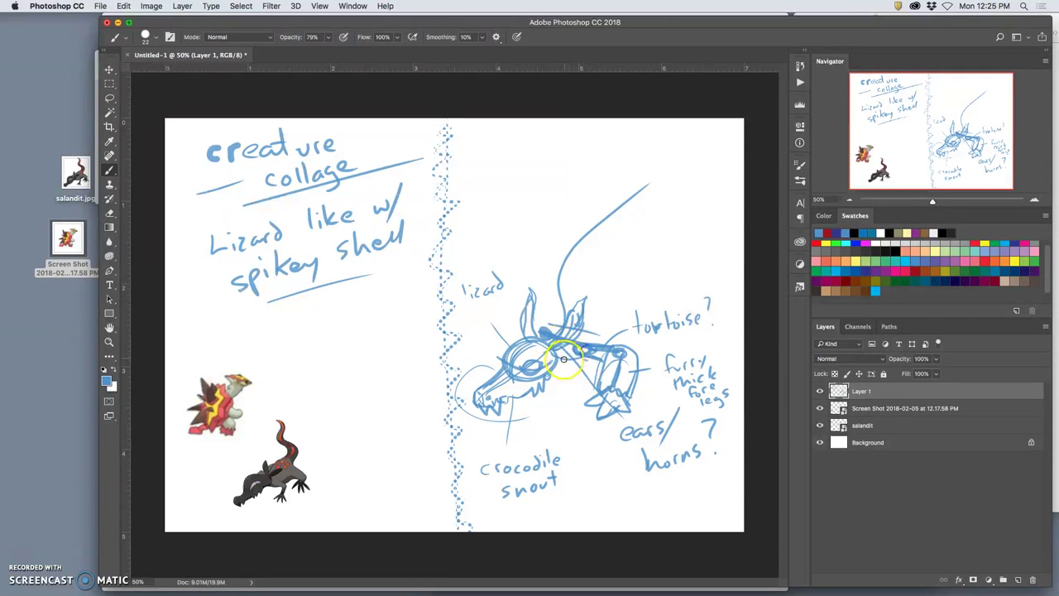
# - Sketch the torso, hips and near hind leg, and link the leg to the foreleg notes with a leader line and curved bracket
pyautogui.moveTo(603, 276)
pyautogui.mouseDown()
pyautogui.moveTo(563, 283)
pyautogui.moveTo(603, 277)
pyautogui.moveTo(553, 299)
pyautogui.moveTo(549, 342)
pyautogui.moveTo(574, 274)
pyautogui.moveTo(600, 278)
pyautogui.moveTo(609, 306)
pyautogui.moveTo(606, 277)
pyautogui.moveTo(597, 334)
pyautogui.moveTo(593, 287)
pyautogui.moveTo(572, 290)
pyautogui.moveTo(611, 288)
pyautogui.moveTo(560, 290)
pyautogui.moveTo(614, 291)
pyautogui.moveTo(556, 280)
pyautogui.moveTo(613, 290)
pyautogui.moveTo(556, 290)
pyautogui.moveTo(616, 300)
pyautogui.mouseUp()
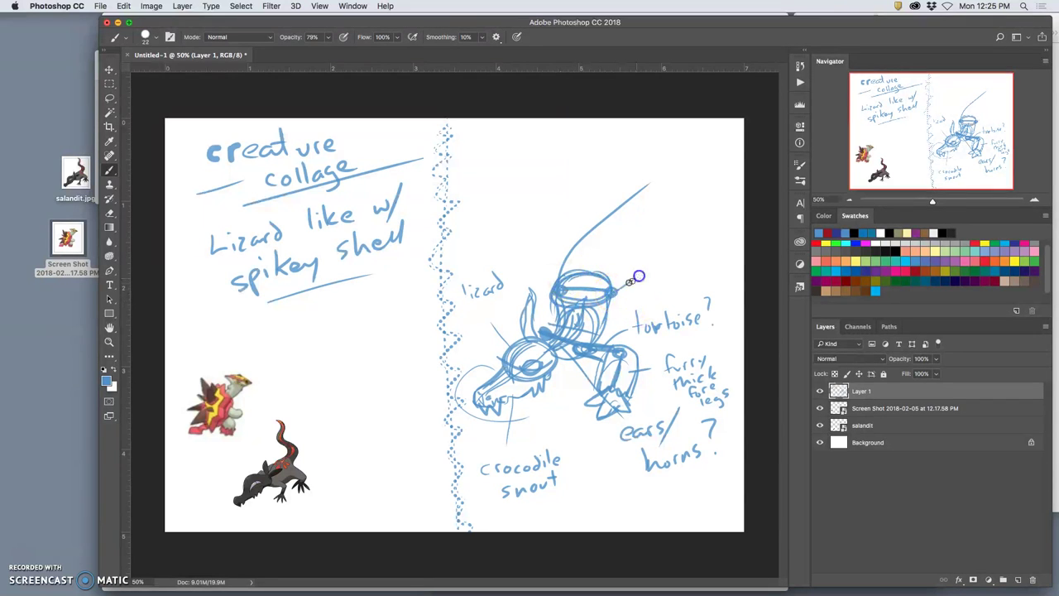
pyautogui.moveTo(649, 269); pyautogui.dragTo(644, 285)
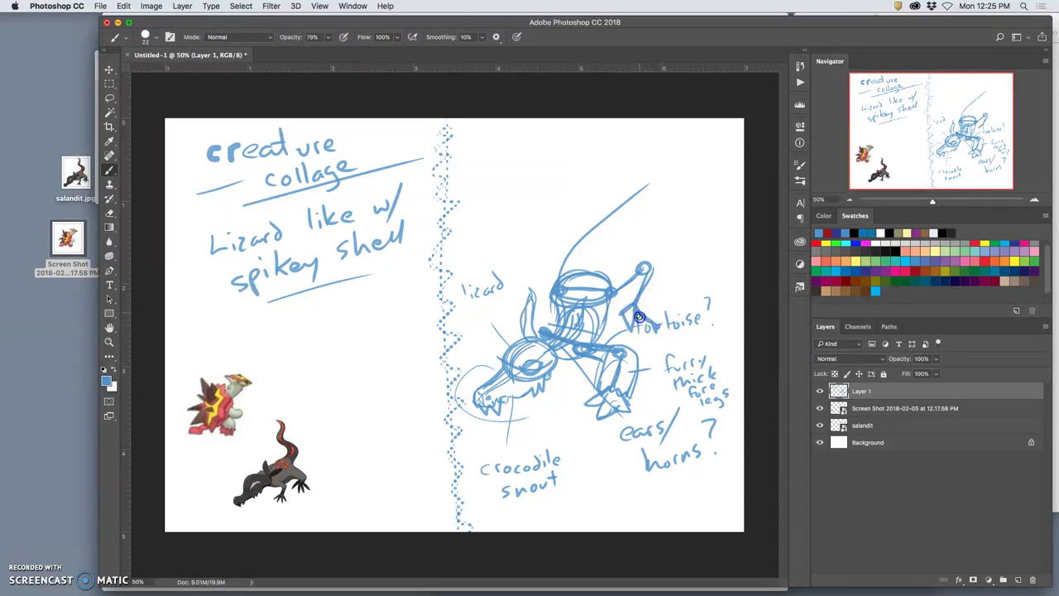
pyautogui.moveTo(653, 310)
pyautogui.mouseDown()
pyautogui.moveTo(636, 285)
pyautogui.moveTo(646, 301)
pyautogui.moveTo(653, 264)
pyautogui.moveTo(637, 305)
pyautogui.moveTo(654, 263)
pyautogui.moveTo(634, 295)
pyautogui.moveTo(647, 266)
pyautogui.moveTo(611, 284)
pyautogui.moveTo(606, 294)
pyautogui.moveTo(636, 274)
pyautogui.moveTo(609, 296)
pyautogui.moveTo(631, 298)
pyautogui.moveTo(684, 270)
pyautogui.mouseUp()
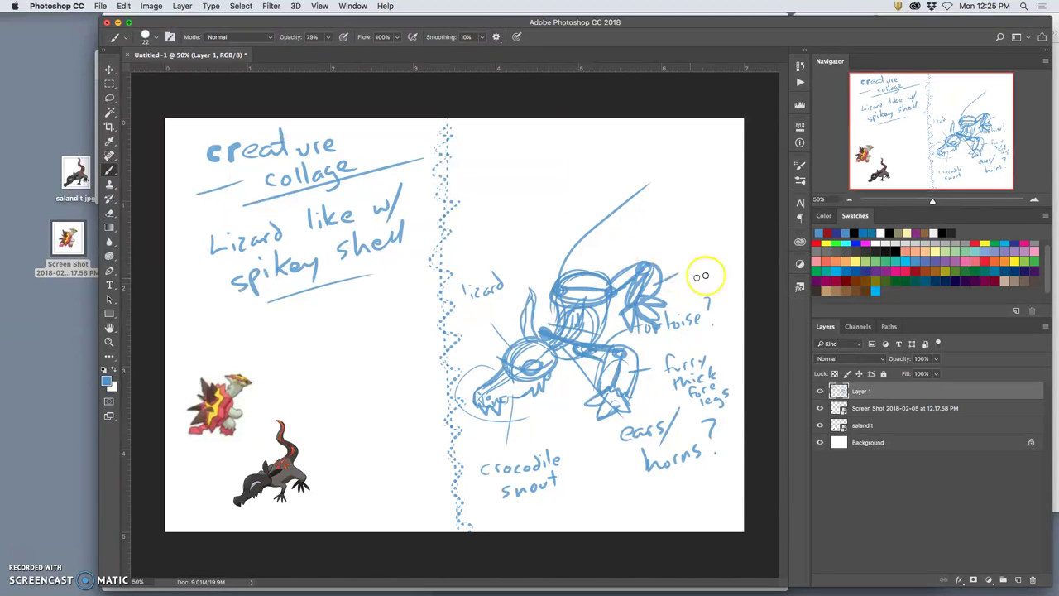
pyautogui.moveTo(665, 277); pyautogui.dragTo(705, 261)
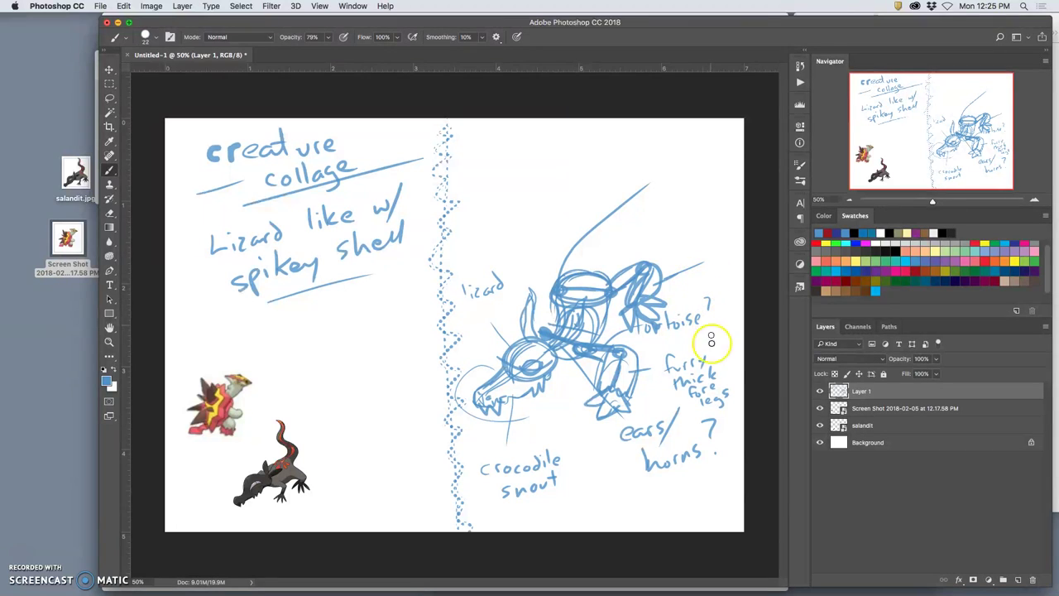
pyautogui.moveTo(718, 352); pyautogui.dragTo(720, 256)
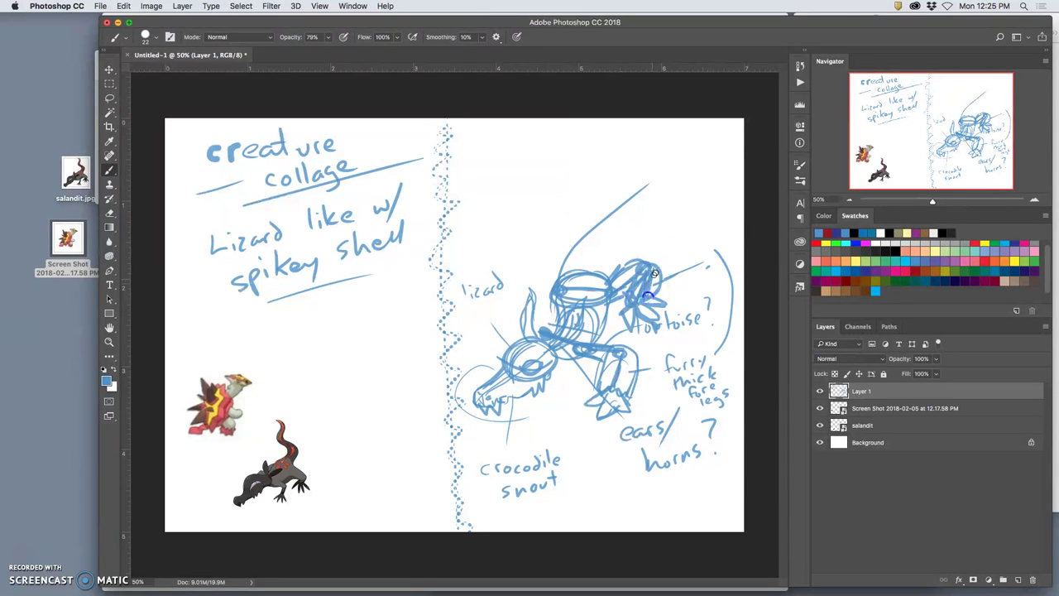
# - Erase stray strokes around the hind leg using a 55 px eraser
pyautogui.click(109, 213)
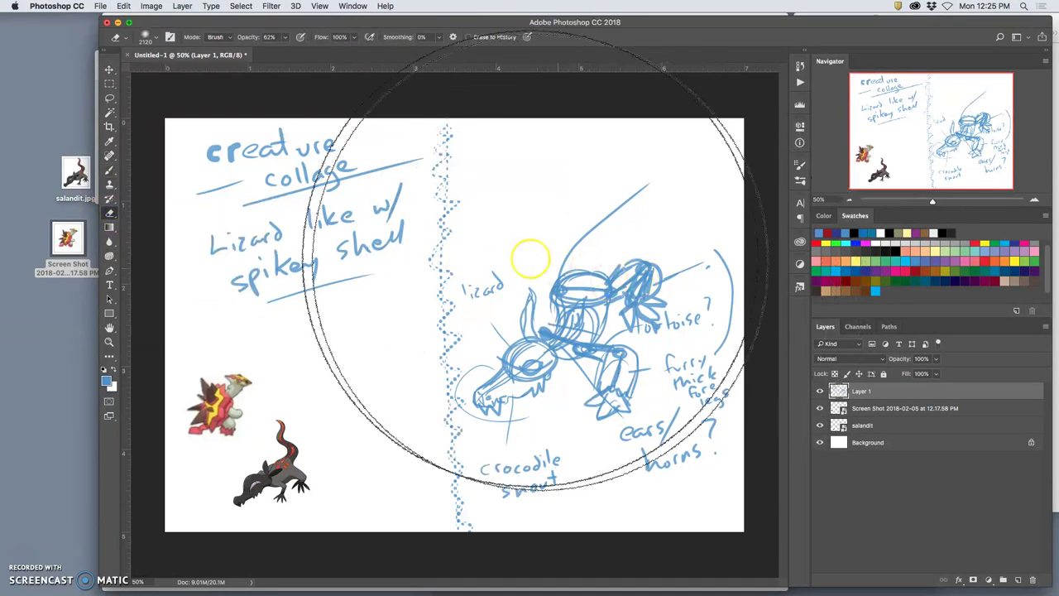
pyautogui.click(148, 38)
pyautogui.click(180, 72)
pyautogui.click(201, 93)
pyautogui.click(659, 275)
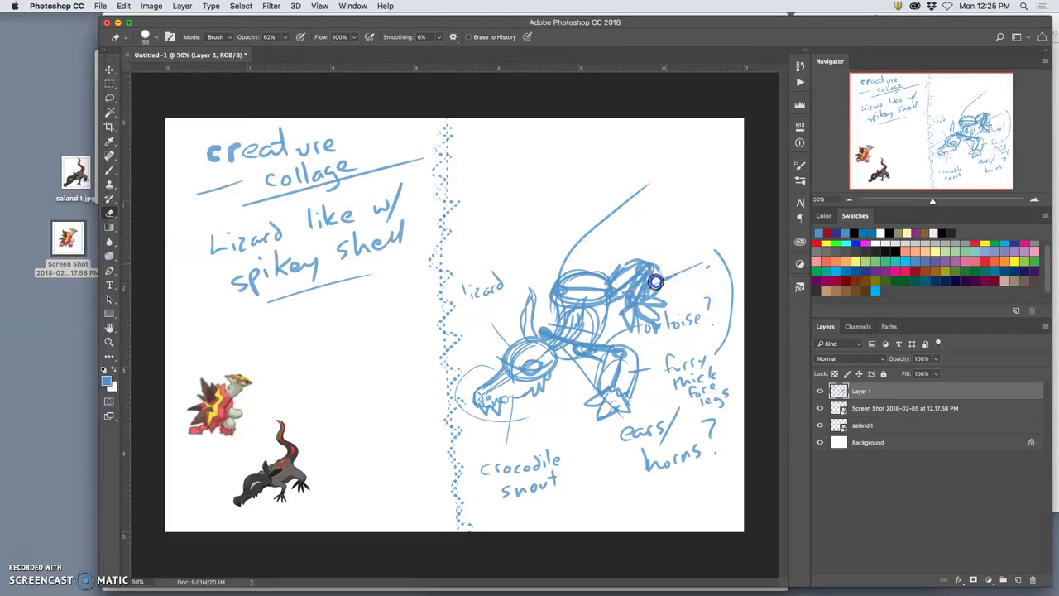
pyautogui.moveTo(660, 267)
pyautogui.mouseDown()
pyautogui.moveTo(669, 249)
pyautogui.moveTo(664, 281)
pyautogui.mouseUp()
pyautogui.moveTo(650, 241)
pyautogui.mouseDown()
pyautogui.moveTo(655, 251)
pyautogui.moveTo(624, 258)
pyautogui.moveTo(642, 255)
pyautogui.mouseUp()
pyautogui.moveTo(561, 305); pyautogui.dragTo(561, 306)
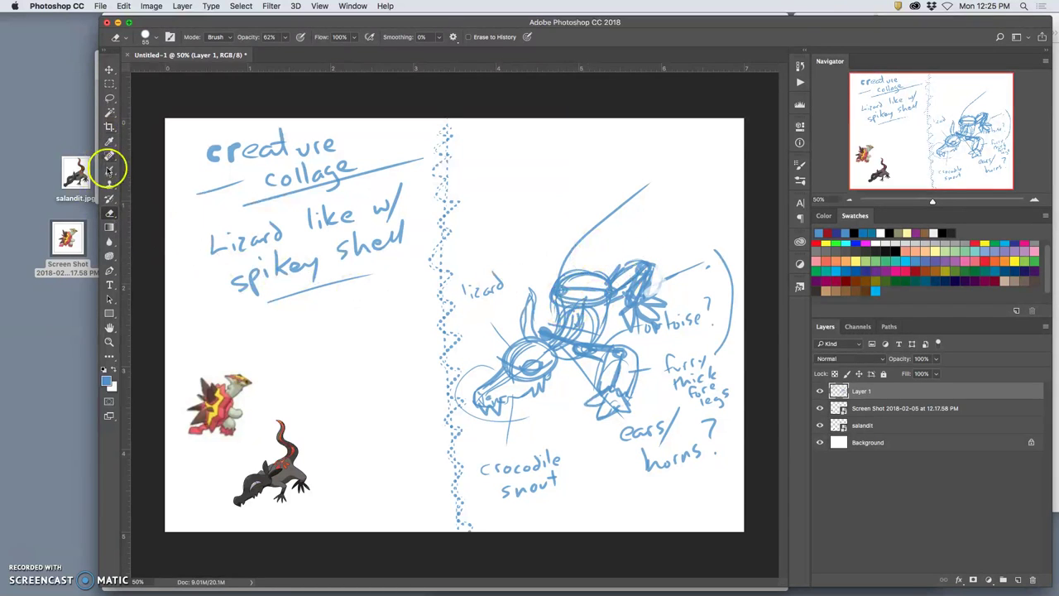
# - Return to the Brush tool and sketch the far shoulder and hip joints on the other side of the creature's torso
pyautogui.click(108, 172)
pyautogui.moveTo(648, 310)
pyautogui.mouseDown()
pyautogui.moveTo(612, 288)
pyautogui.moveTo(571, 307)
pyautogui.moveTo(579, 276)
pyautogui.moveTo(595, 307)
pyautogui.mouseUp()
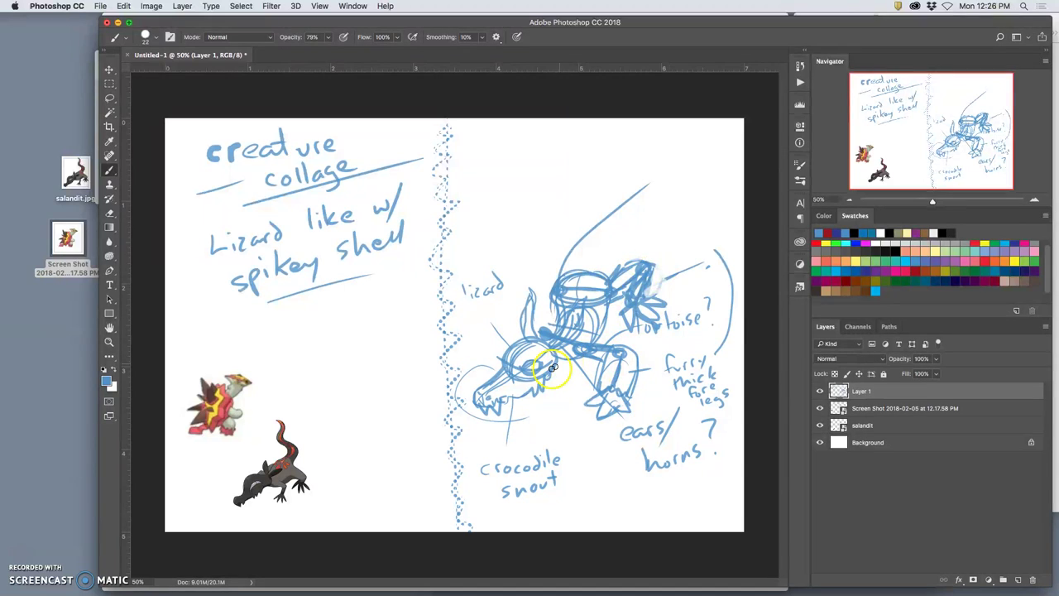
pyautogui.click(552, 339)
pyautogui.moveTo(525, 334)
pyautogui.mouseDown()
pyautogui.moveTo(501, 336)
pyautogui.moveTo(509, 366)
pyautogui.moveTo(527, 369)
pyautogui.mouseUp()
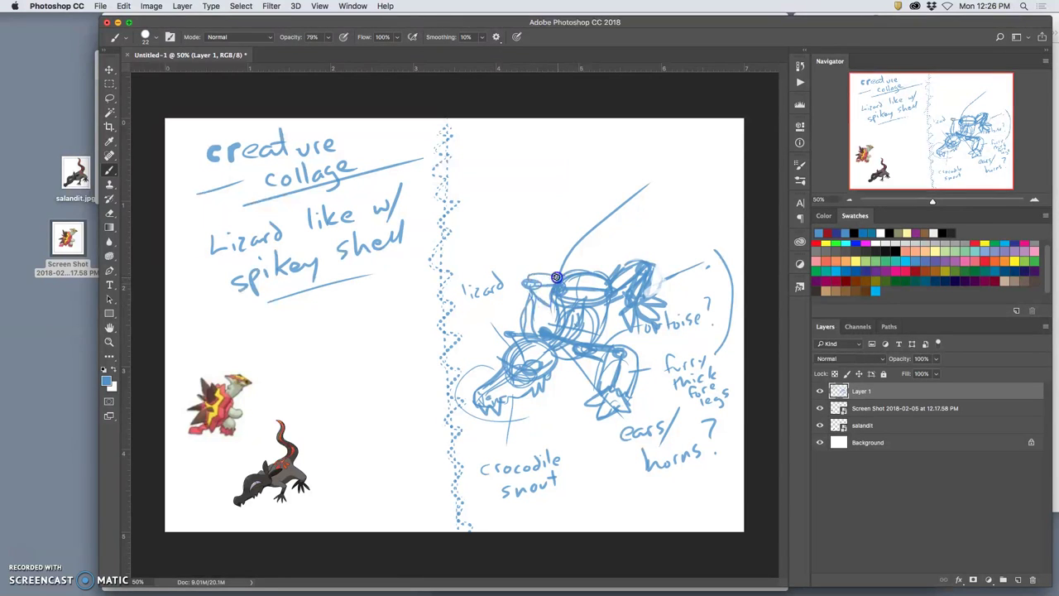
pyautogui.moveTo(558, 350); pyautogui.dragTo(548, 342)
# - Outline the long tapering tail along the spine line and label it "Kangaroo? corral" with a leader line
pyautogui.moveTo(584, 292)
pyautogui.mouseDown()
pyautogui.moveTo(690, 136)
pyautogui.moveTo(606, 278)
pyautogui.moveTo(572, 271)
pyautogui.moveTo(586, 231)
pyautogui.moveTo(638, 198)
pyautogui.moveTo(687, 131)
pyautogui.moveTo(646, 215)
pyautogui.moveTo(603, 259)
pyautogui.mouseUp()
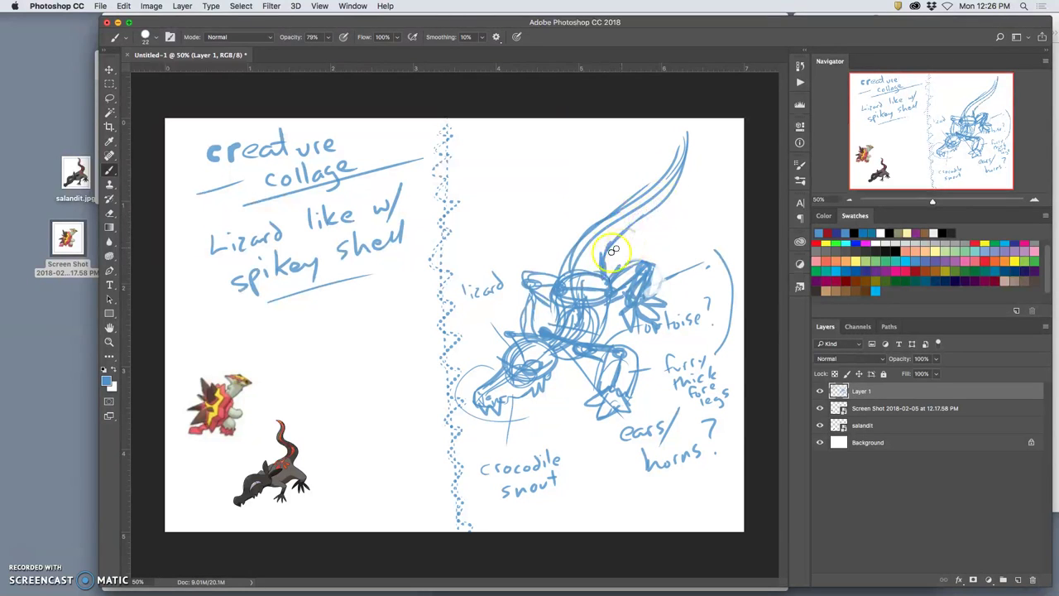
pyautogui.moveTo(589, 220); pyautogui.dragTo(565, 213)
pyautogui.moveTo(488, 159); pyautogui.dragTo(485, 173)
pyautogui.moveTo(498, 159)
pyautogui.mouseDown()
pyautogui.moveTo(495, 171)
pyautogui.moveTo(511, 171)
pyautogui.mouseUp()
pyautogui.click(588, 150)
pyautogui.moveTo(583, 139); pyautogui.dragTo(586, 145)
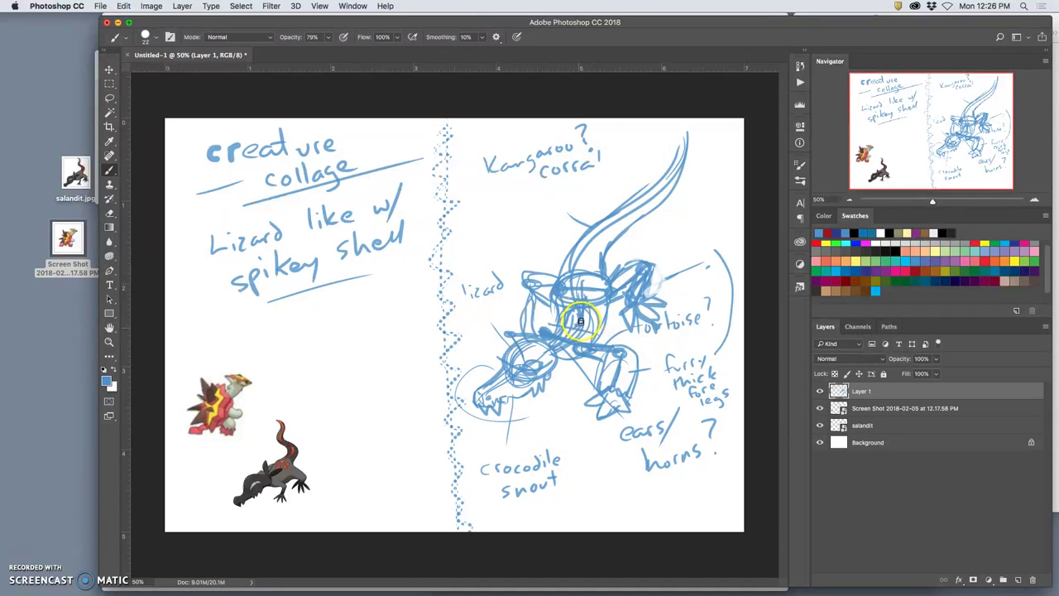
# - In dark red, sketch a small gesture version of Salandit beside its picture and add curved contour lines to the creature's torso
pyautogui.click(928, 269)
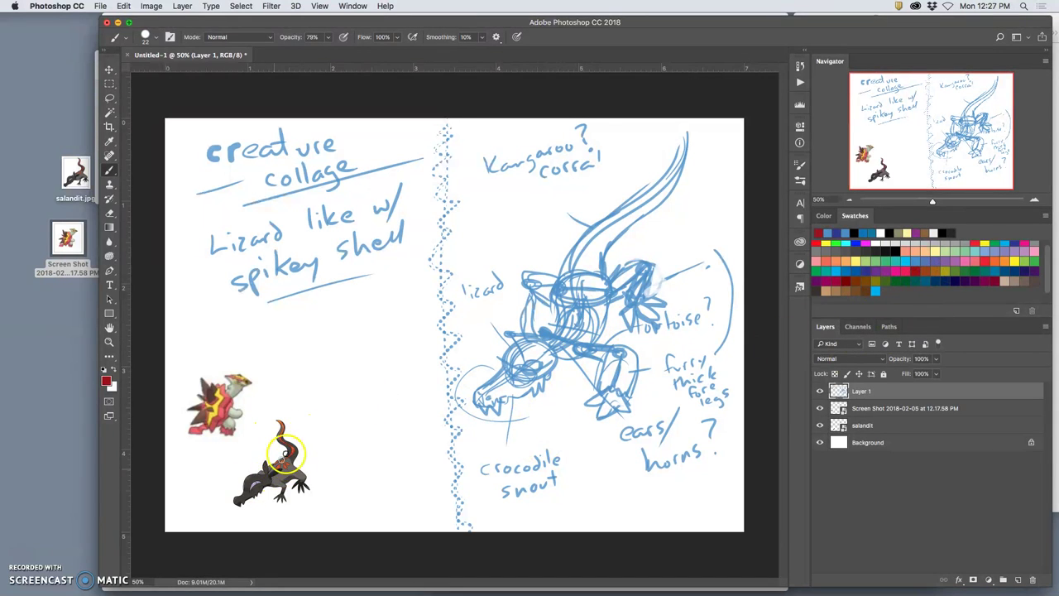
pyautogui.moveTo(351, 484); pyautogui.dragTo(362, 485)
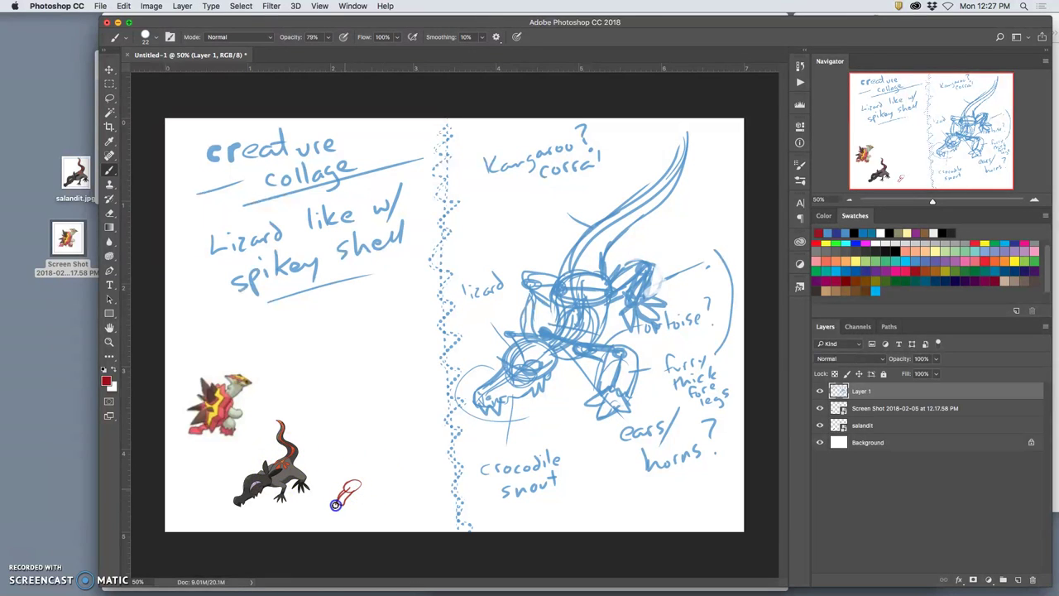
pyautogui.moveTo(356, 485)
pyautogui.mouseDown()
pyautogui.moveTo(377, 414)
pyautogui.moveTo(367, 484)
pyautogui.moveTo(374, 467)
pyautogui.moveTo(352, 478)
pyautogui.moveTo(366, 499)
pyautogui.moveTo(379, 491)
pyautogui.moveTo(379, 451)
pyautogui.moveTo(377, 465)
pyautogui.mouseUp()
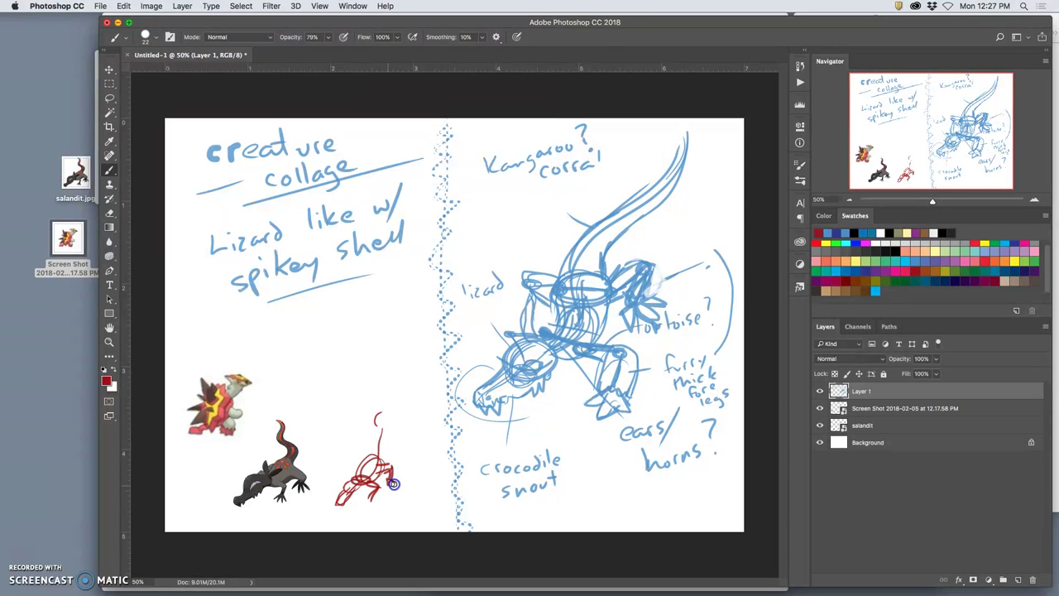
pyautogui.moveTo(395, 483); pyautogui.dragTo(391, 483)
pyautogui.moveTo(558, 348)
pyautogui.mouseDown()
pyautogui.moveTo(579, 302)
pyautogui.moveTo(588, 313)
pyautogui.moveTo(555, 348)
pyautogui.moveTo(537, 317)
pyautogui.moveTo(538, 292)
pyautogui.mouseUp()
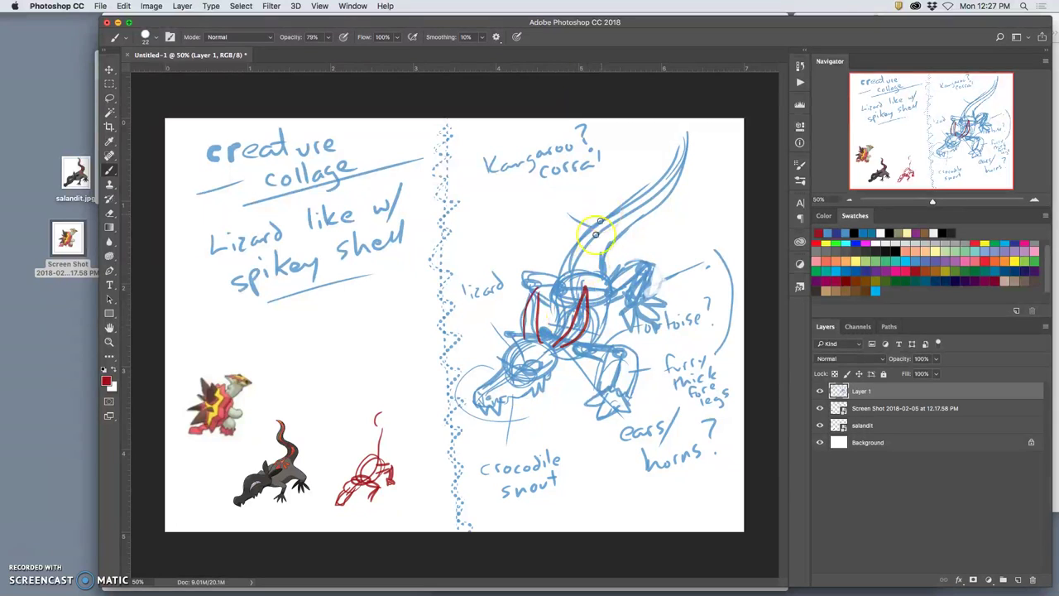
# - On a new layer, draw dark green leaves over the creature's hips and trace green strokes along the tail
pyautogui.click(1019, 580)
pyautogui.click(906, 283)
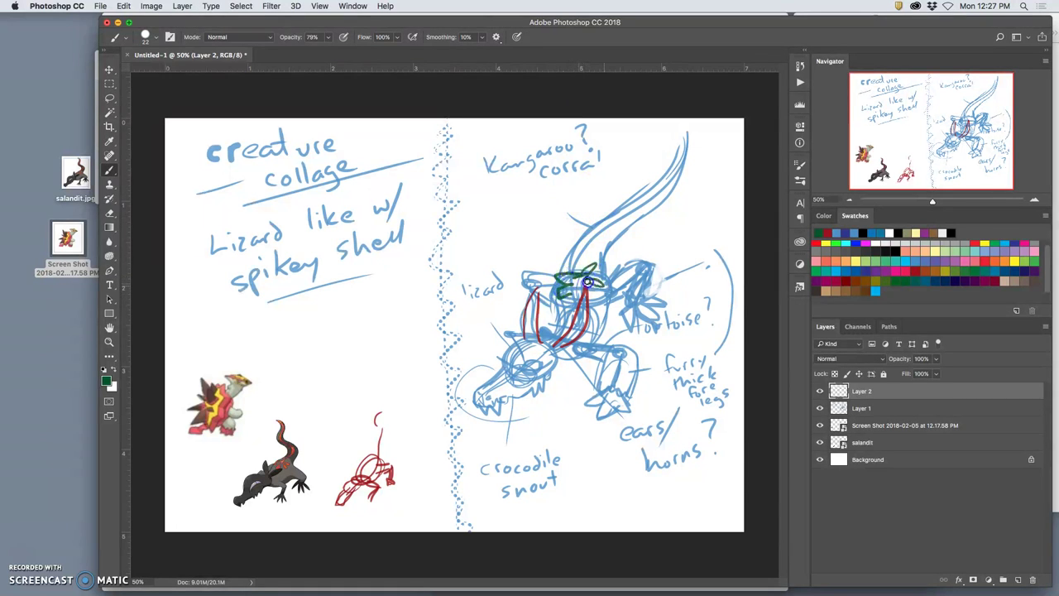
pyautogui.moveTo(589, 295); pyautogui.dragTo(567, 300)
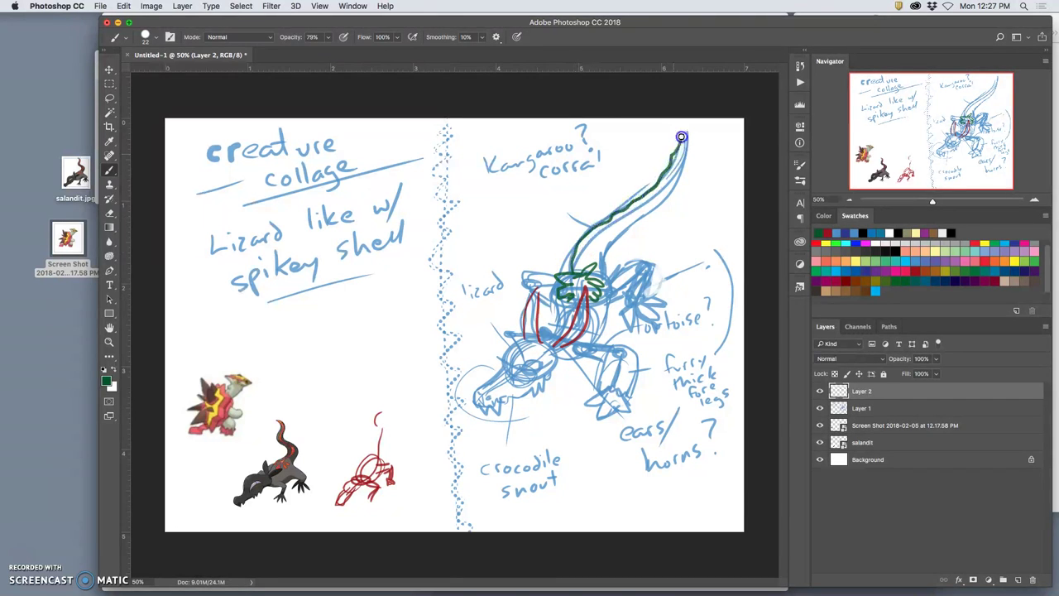
pyautogui.moveTo(681, 137); pyautogui.dragTo(632, 209)
# - Label the green plant growth "swamp plant" and "lilly pad" with leader lines
pyautogui.moveTo(583, 246)
pyautogui.mouseDown()
pyautogui.moveTo(567, 230)
pyautogui.moveTo(568, 278)
pyautogui.mouseUp()
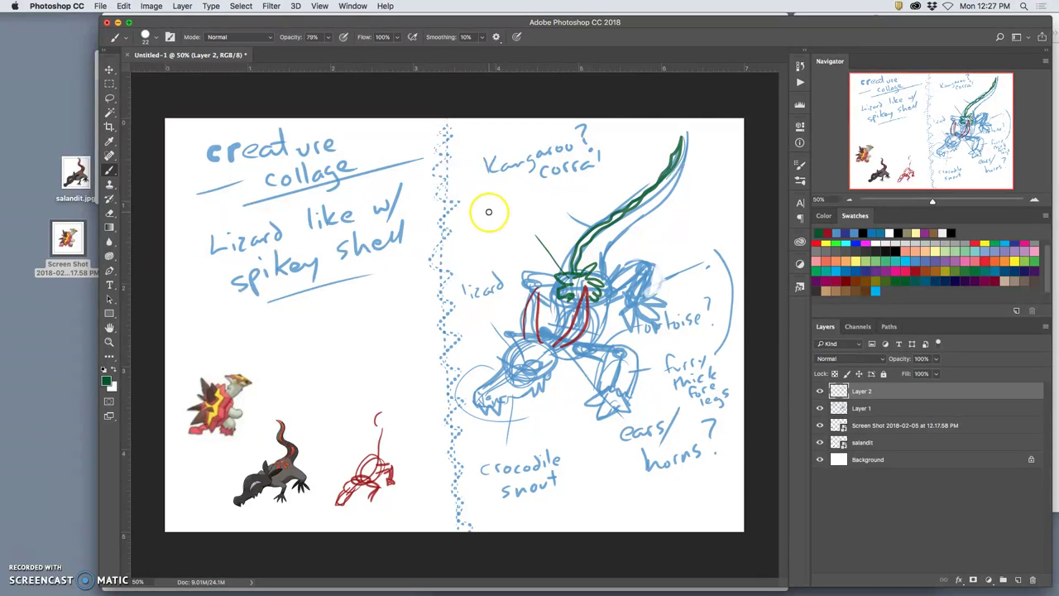
pyautogui.moveTo(488, 211); pyautogui.dragTo(513, 211)
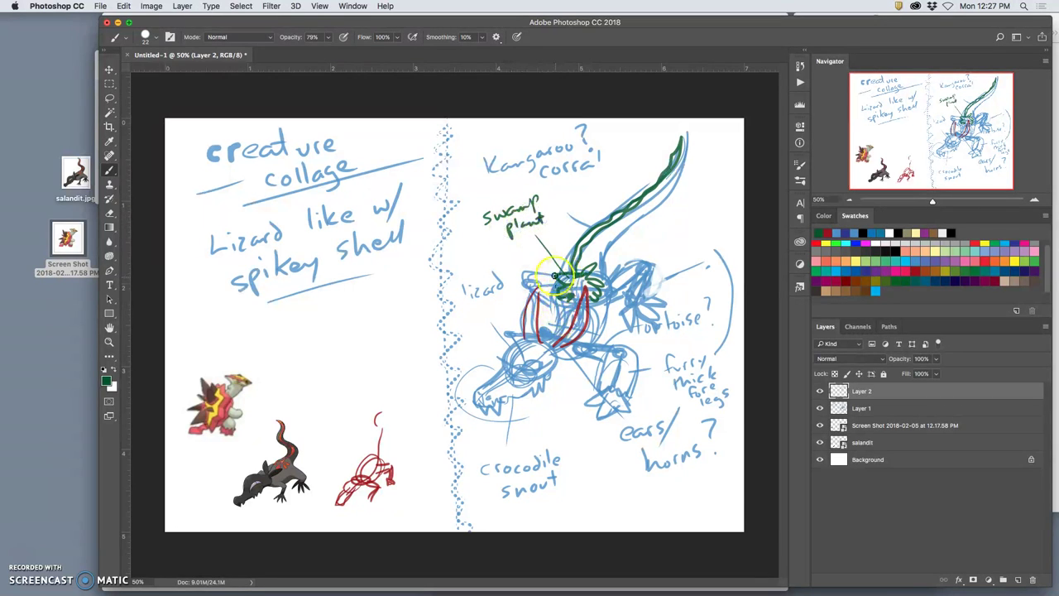
pyautogui.moveTo(553, 271)
pyautogui.mouseDown()
pyautogui.moveTo(573, 256)
pyautogui.moveTo(569, 293)
pyautogui.moveTo(654, 225)
pyautogui.moveTo(678, 235)
pyautogui.moveTo(684, 220)
pyautogui.moveTo(688, 232)
pyautogui.moveTo(728, 222)
pyautogui.mouseUp()
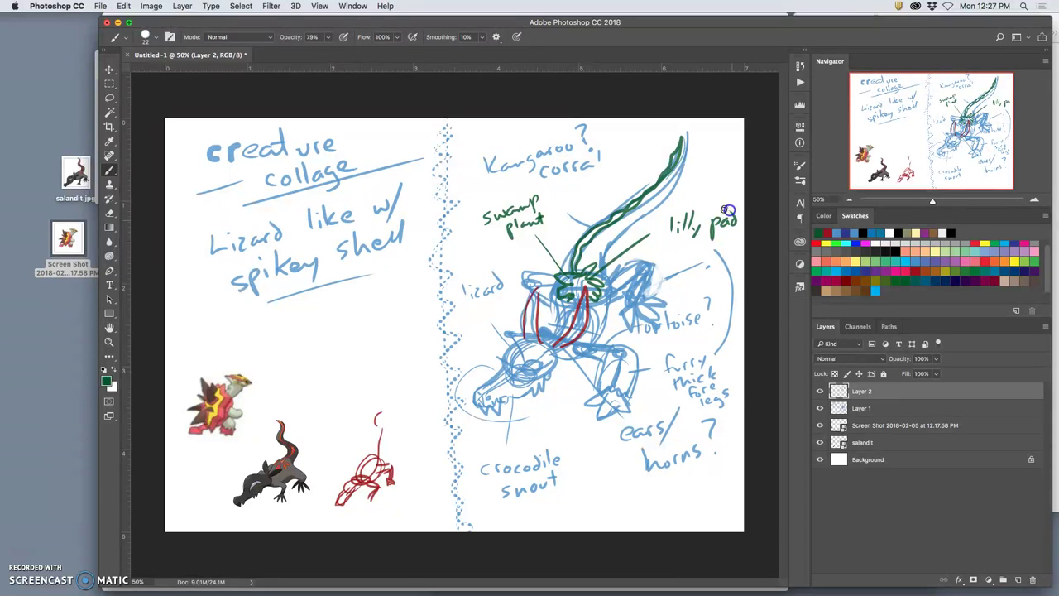
# - Draw green spikes across the creature's torso and label them "horned?" with a leader line
pyautogui.moveTo(542, 330)
pyautogui.mouseDown()
pyautogui.moveTo(561, 322)
pyautogui.moveTo(550, 317)
pyautogui.moveTo(585, 331)
pyautogui.moveTo(572, 347)
pyautogui.moveTo(600, 334)
pyautogui.mouseUp()
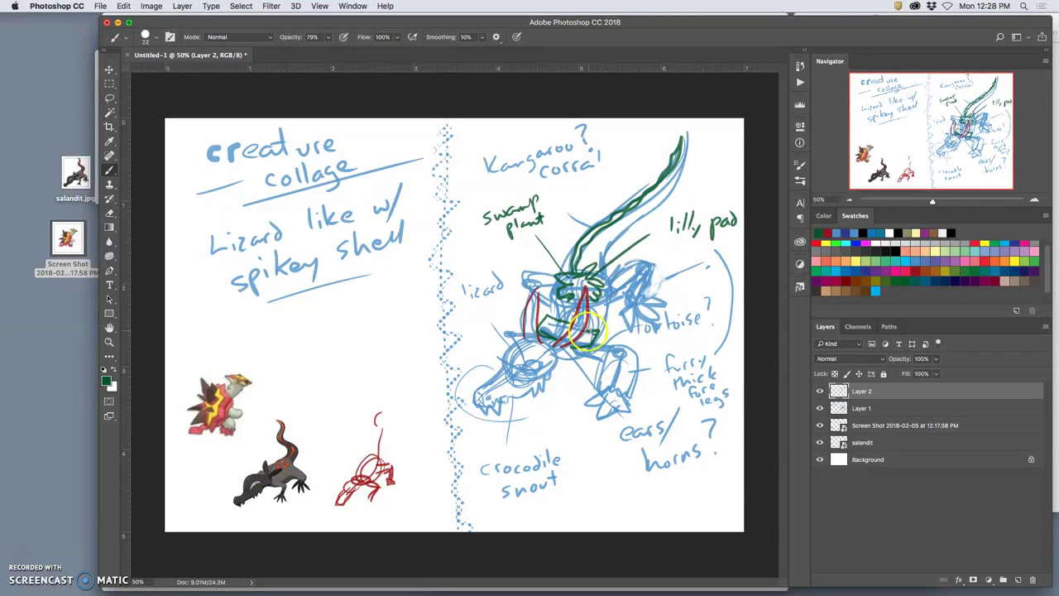
pyautogui.click(611, 309)
pyautogui.click(556, 322)
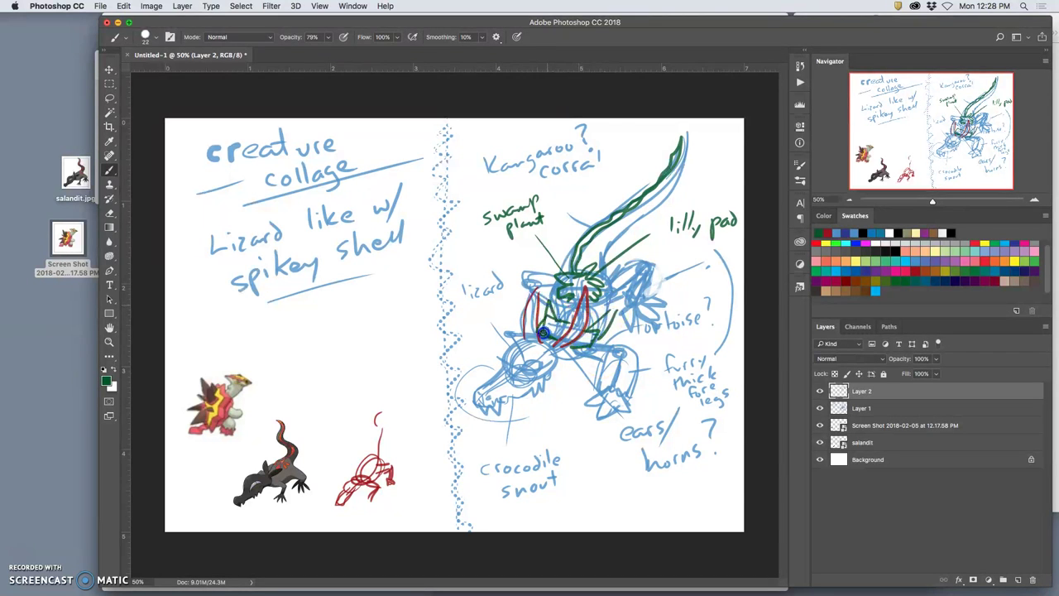
pyautogui.click(596, 317)
pyautogui.click(568, 314)
pyautogui.click(558, 311)
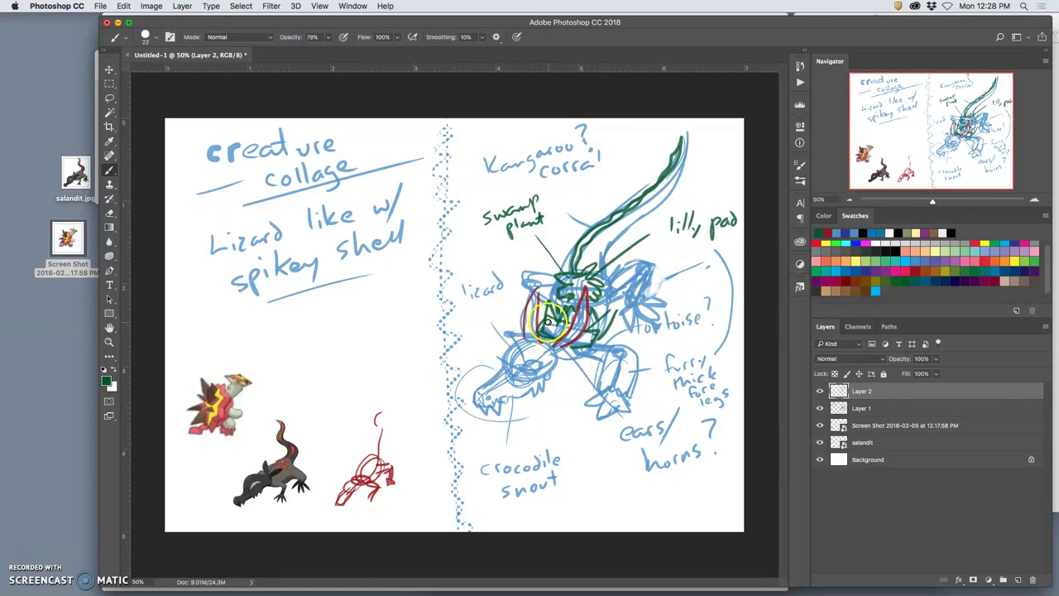
pyautogui.moveTo(523, 321)
pyautogui.mouseDown()
pyautogui.moveTo(471, 318)
pyautogui.moveTo(502, 310)
pyautogui.mouseUp()
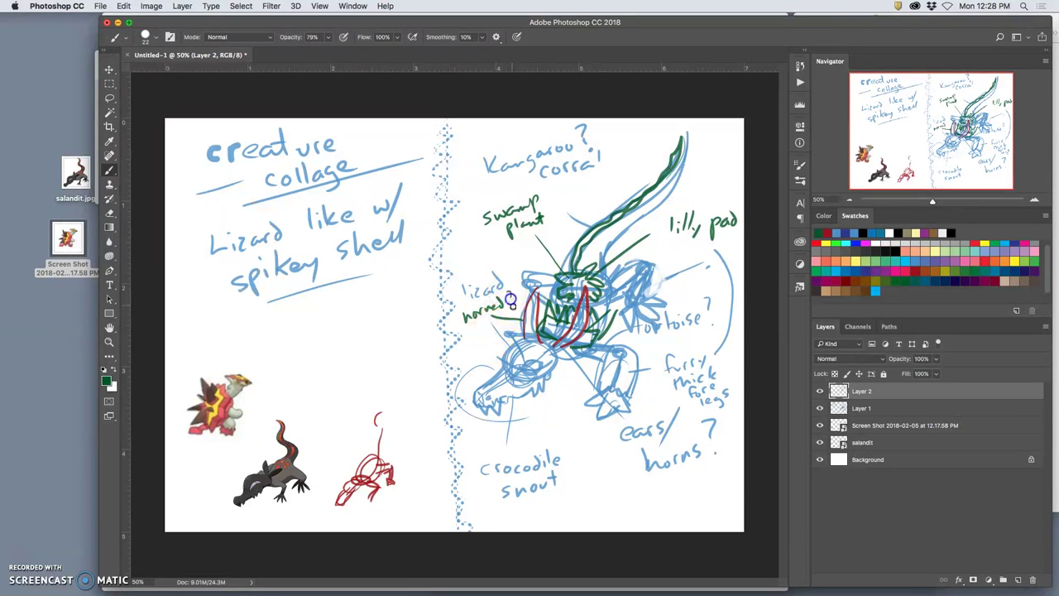
pyautogui.moveTo(598, 337)
pyautogui.mouseDown()
pyautogui.moveTo(612, 311)
pyautogui.moveTo(579, 355)
pyautogui.moveTo(616, 331)
pyautogui.mouseUp()
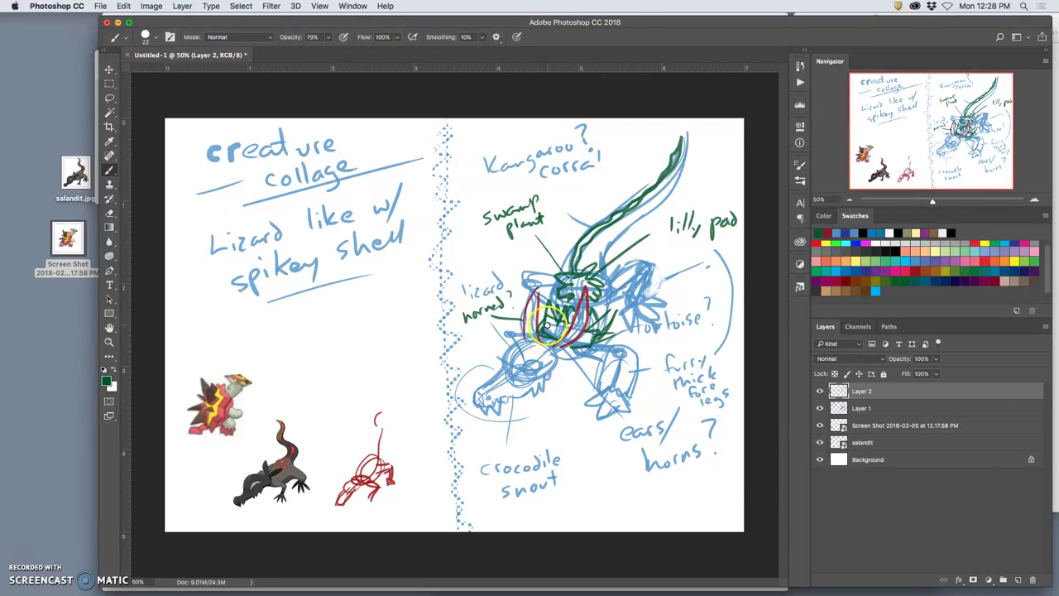
# - Write the green label "pine cone textures" beneath the "horned?" note beside the creature
pyautogui.moveTo(469, 345); pyautogui.dragTo(479, 335)
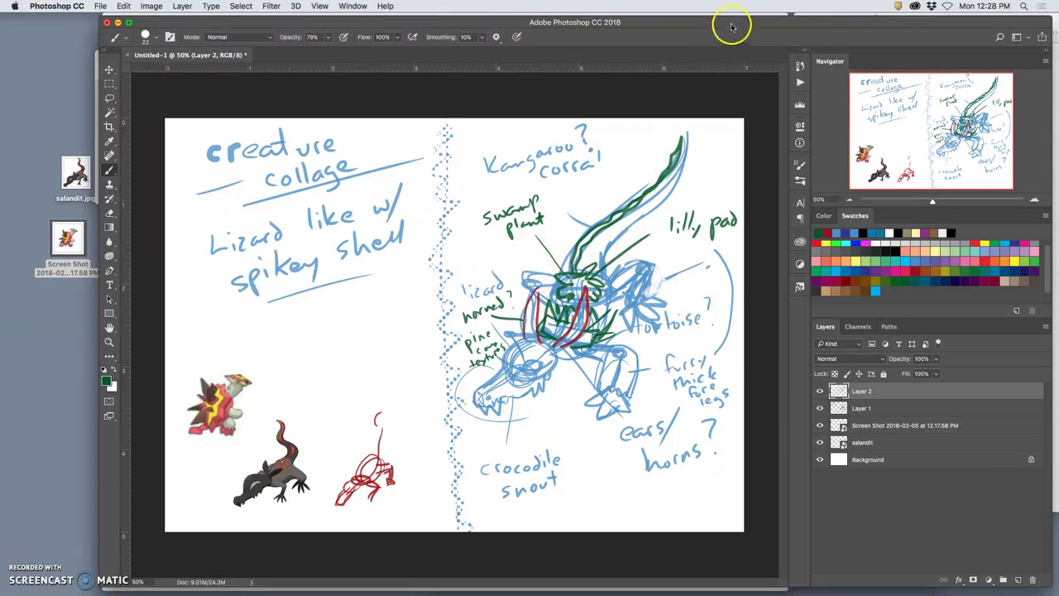
# - Shift the Photoshop window aside, switch to the Digital Art 1 class folder in Finder, and create a folder named "Assignment #2" there
pyautogui.moveTo(721, 23); pyautogui.dragTo(546, 4)
pyautogui.click(941, 409)
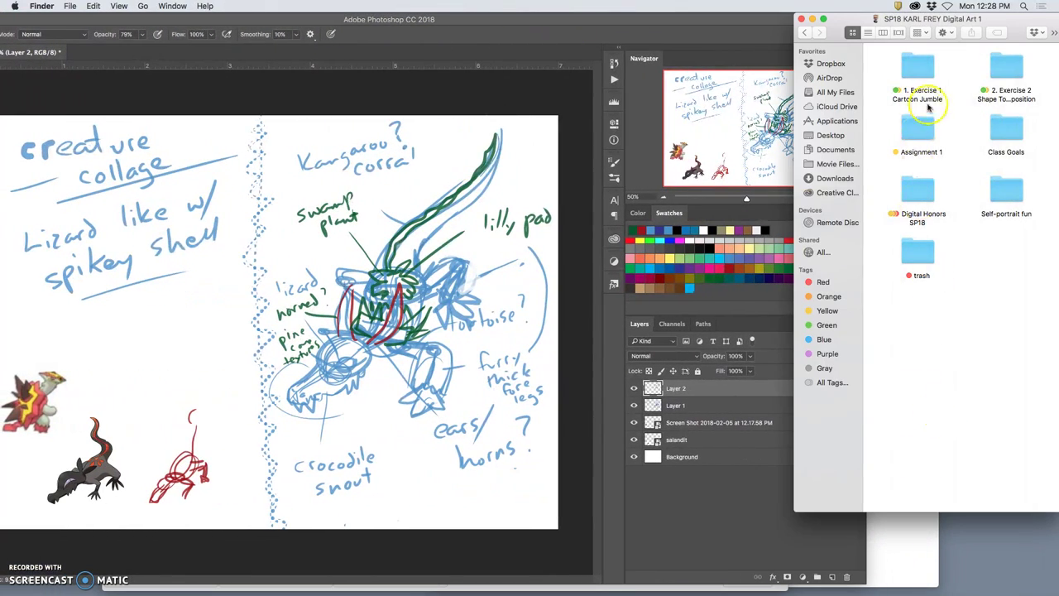
pyautogui.moveTo(952, 18); pyautogui.dragTo(917, 18)
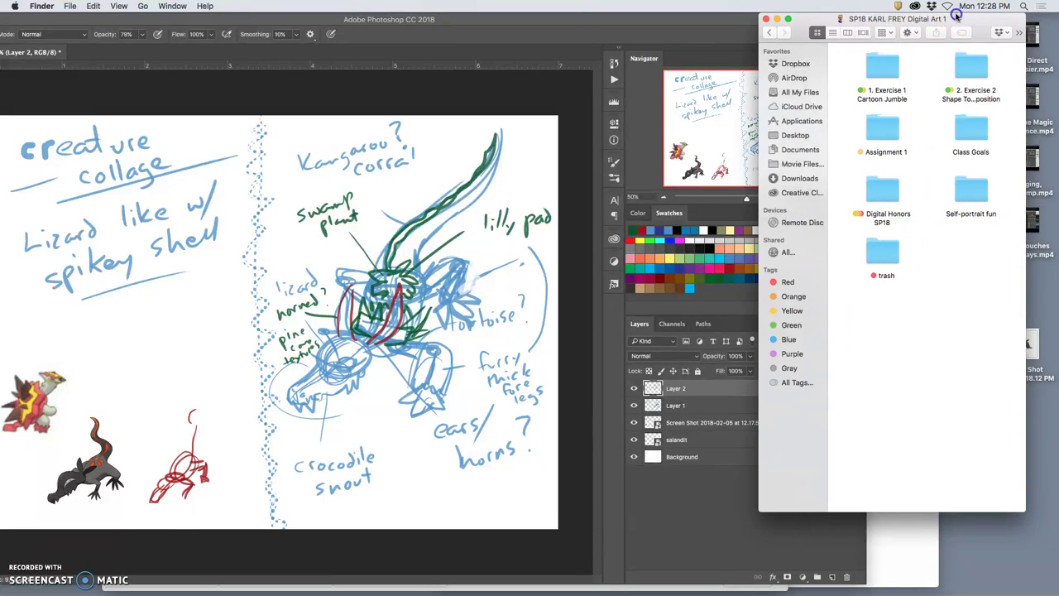
pyautogui.rightClick(943, 302)
pyautogui.click(954, 304)
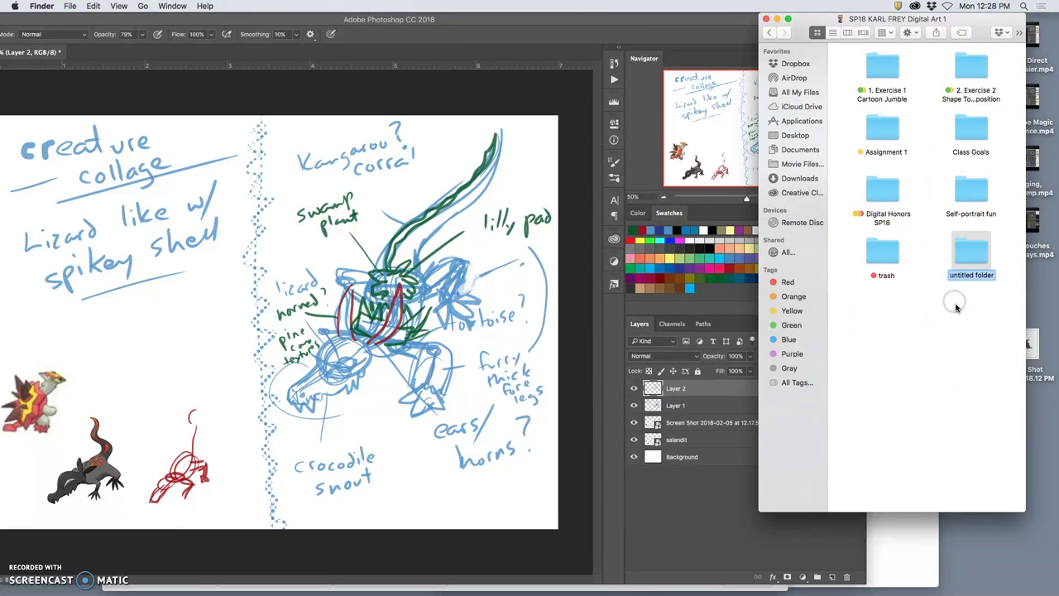
pyautogui.write('Assignment #2')
pyautogui.click(978, 293)
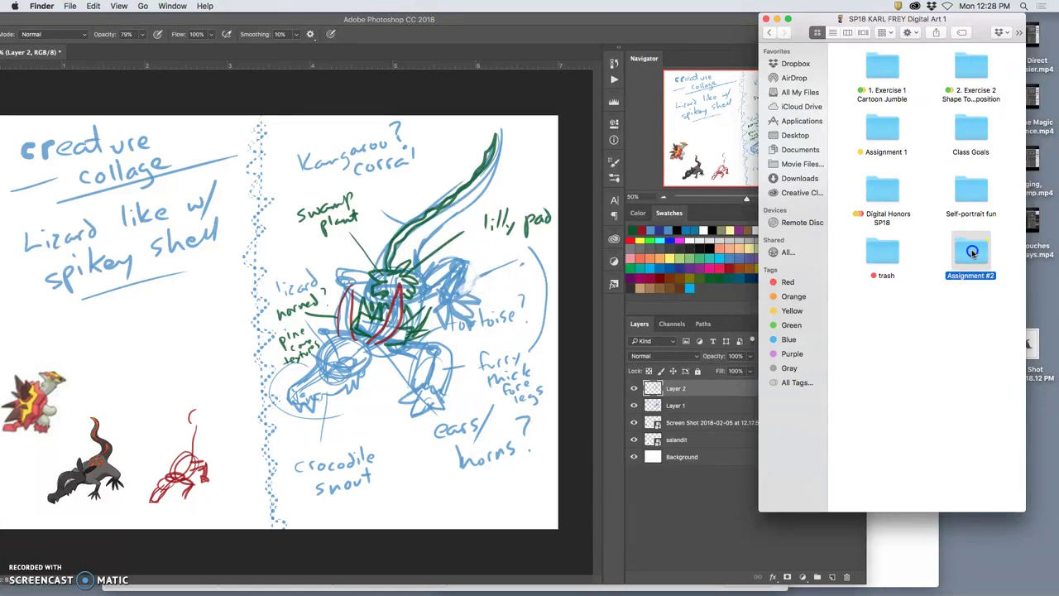
# - Inside the Assignment #2 folder, create a subfolder named "reference"
pyautogui.doubleClick(973, 252)
pyautogui.rightClick(884, 147)
pyautogui.click(907, 157)
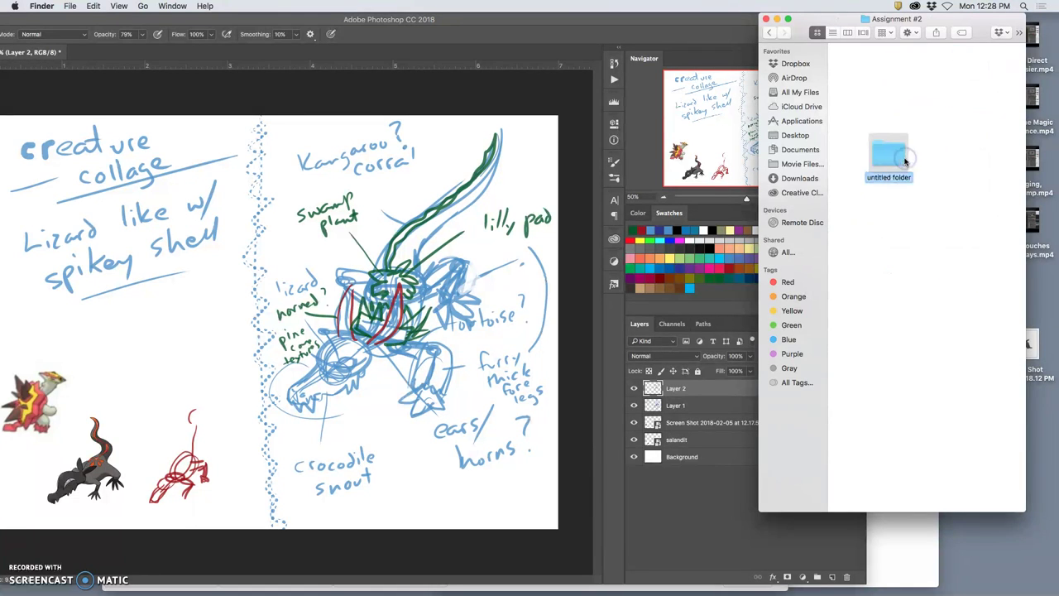
pyautogui.write('refe')
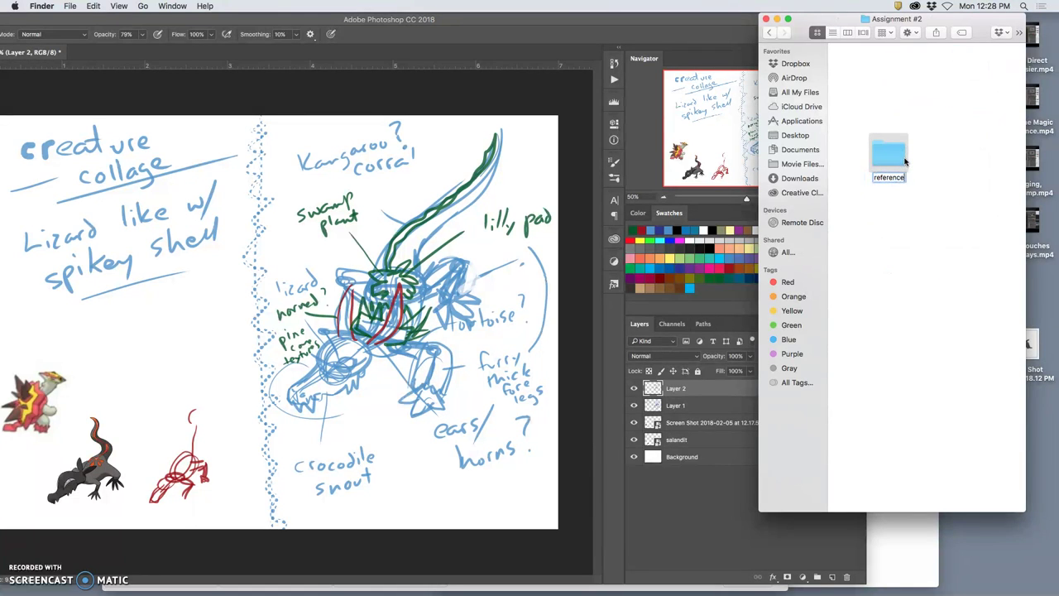
pyautogui.write('rence')
pyautogui.click(941, 165)
# - Inside the reference folder, create two subfolders named "head" and "torso"
pyautogui.doubleClick(888, 157)
pyautogui.rightClick(879, 110)
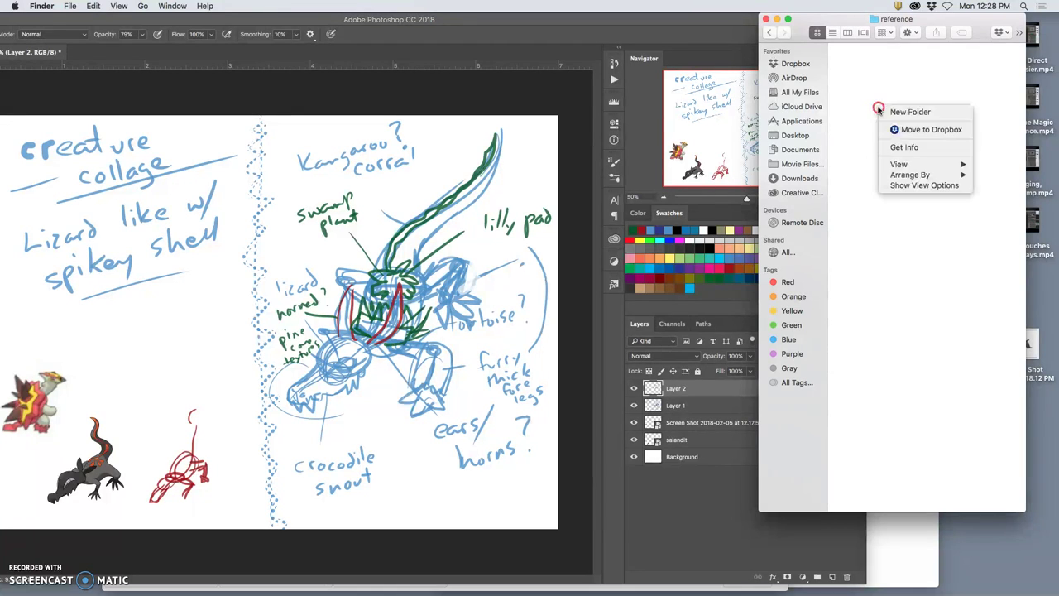
pyautogui.click(886, 112)
pyautogui.write('head')
pyautogui.press('Return')
pyautogui.rightClick(873, 186)
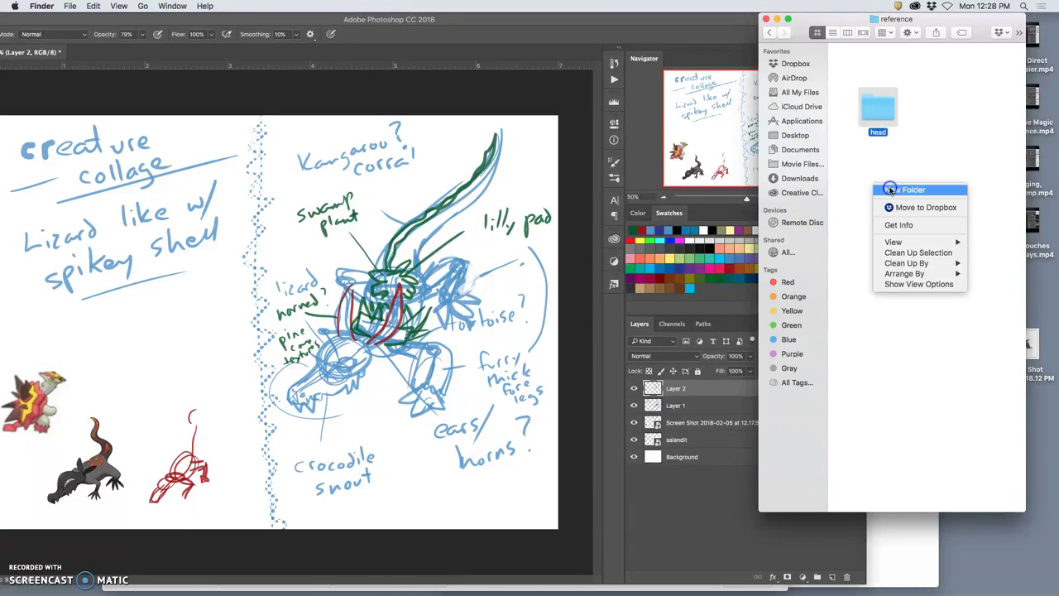
pyautogui.click(890, 189)
pyautogui.write('torso')
pyautogui.press('Return')
# - Add two more subfolders named "tail" and "legs" to the reference folder
pyautogui.rightClick(871, 255)
pyautogui.click(884, 267)
pyautogui.write('tail')
pyautogui.click(913, 319)
pyautogui.rightClick(875, 351)
pyautogui.click(892, 356)
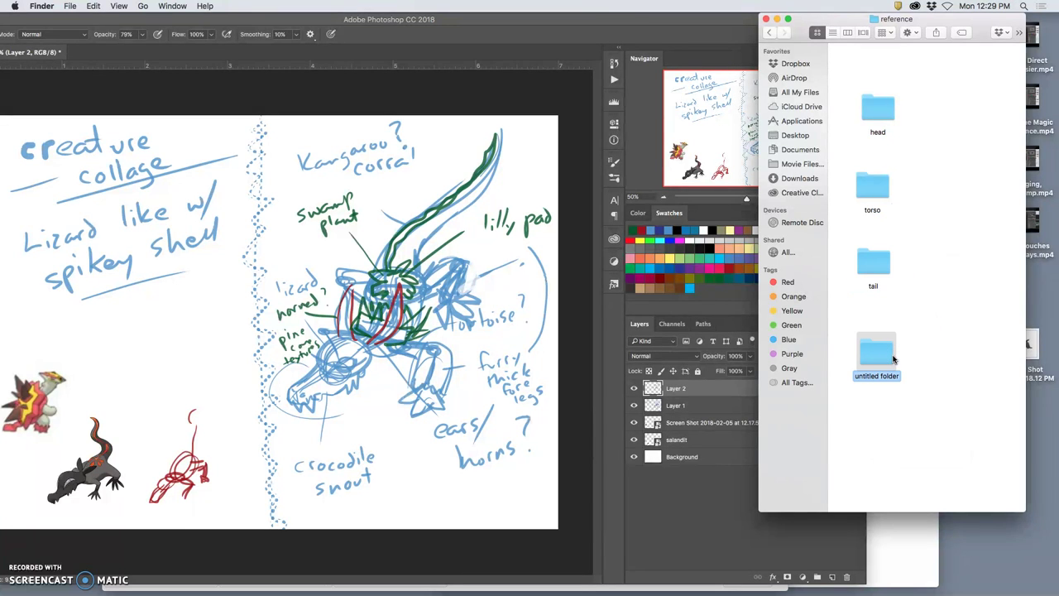
pyautogui.write('legs')
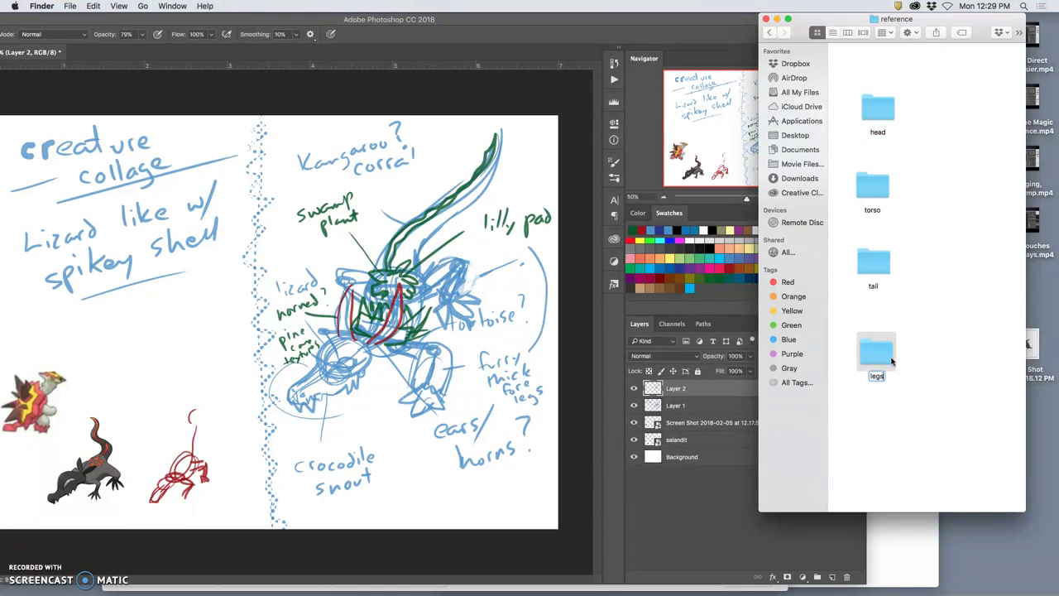
pyautogui.press('Return')
# - Create the subfolders "horned back" and "spinal ridge" in the reference folder
pyautogui.rightClick(865, 430)
pyautogui.click(887, 439)
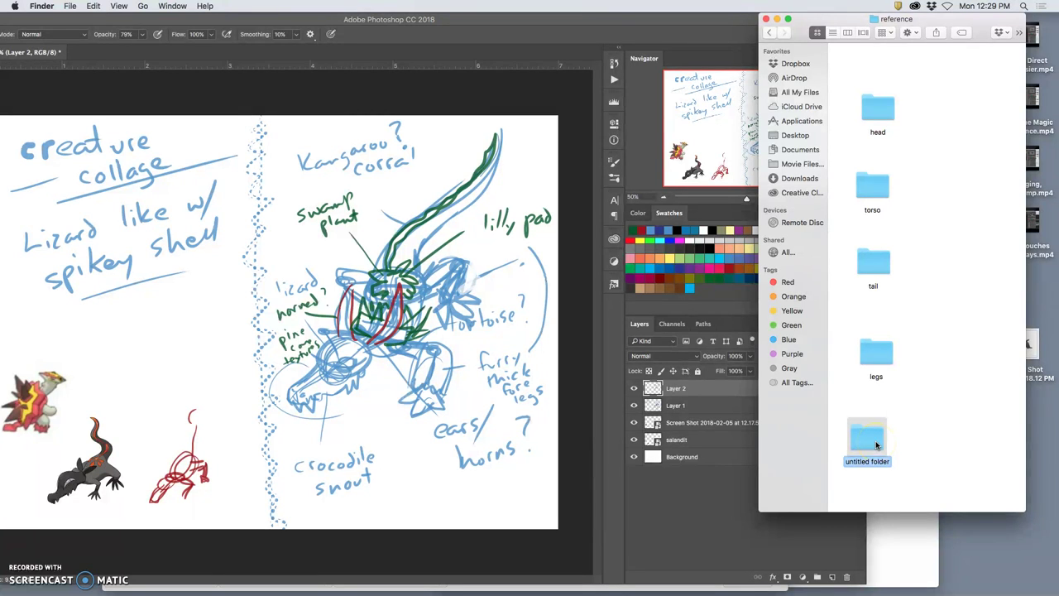
pyautogui.write('horned back')
pyautogui.click(932, 437)
pyautogui.rightClick(946, 293)
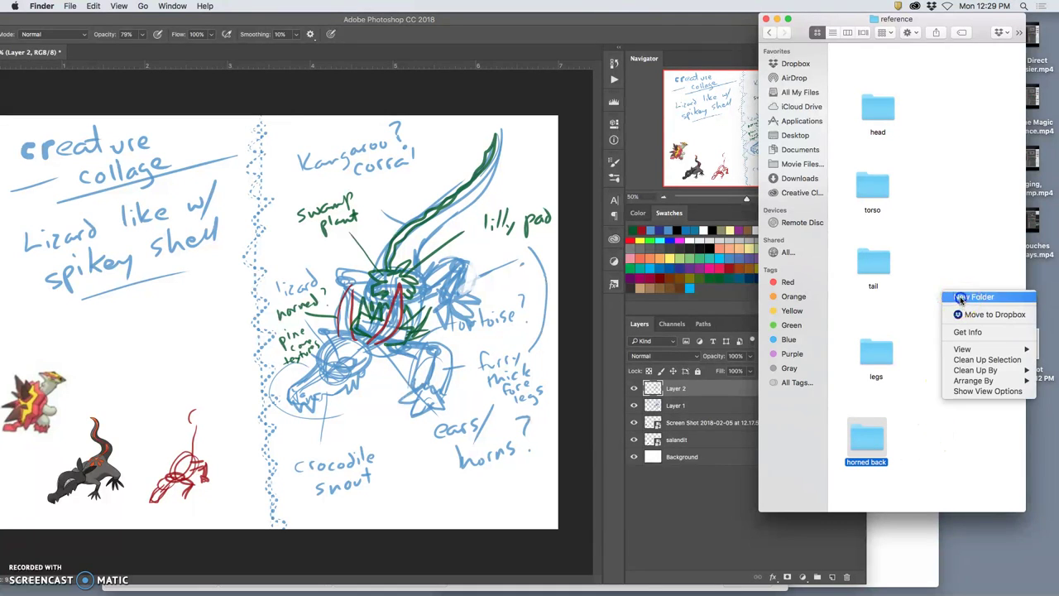
pyautogui.click(960, 297)
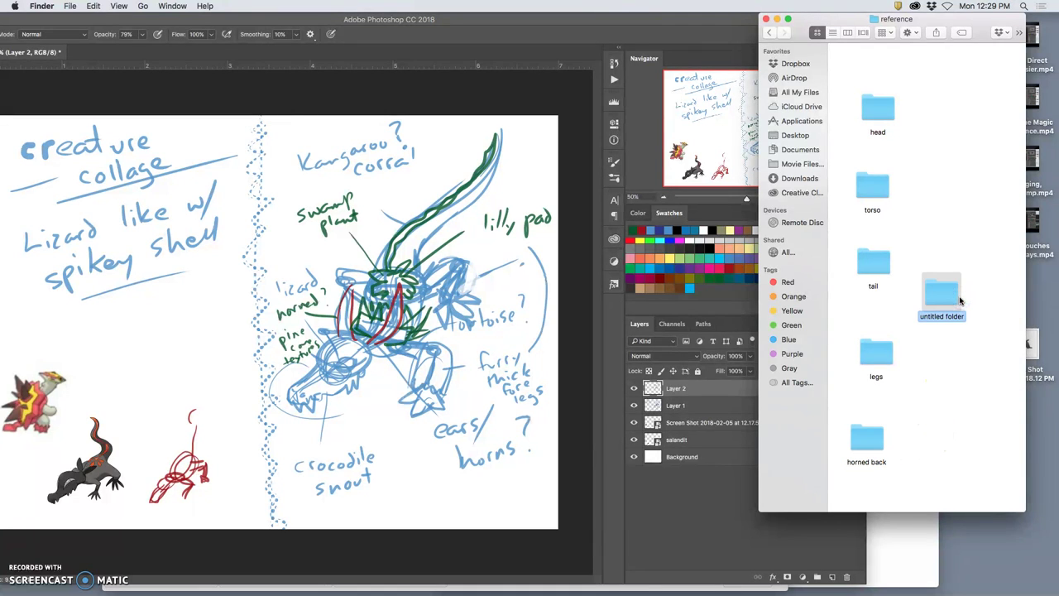
pyautogui.write('spinal ridge')
pyautogui.press('Return')
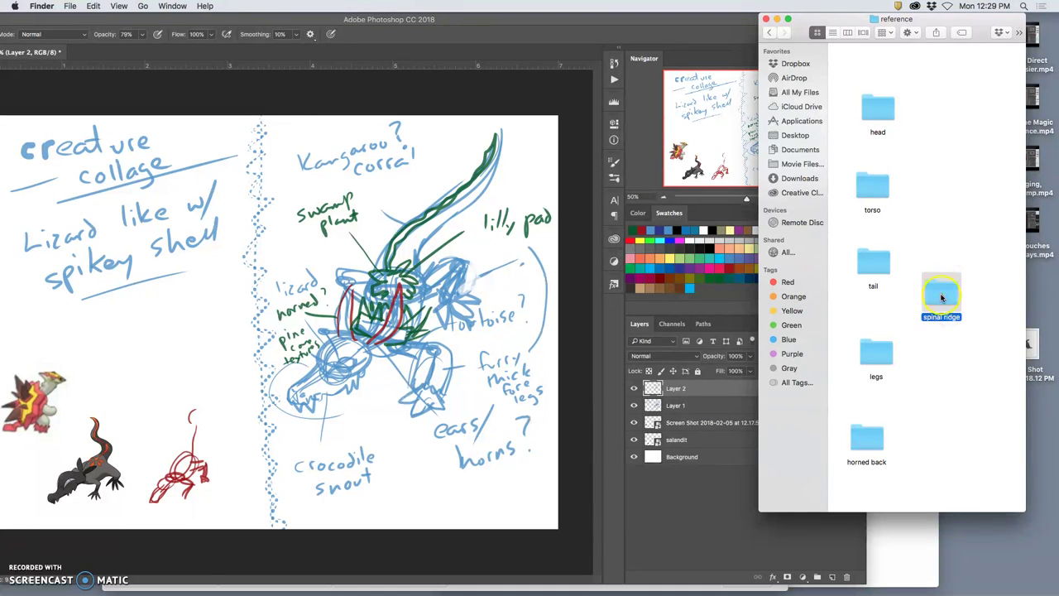
# - Arrange the reference subfolders with head, torso, tail and legs closer together in one column and spinal ridge beside them
pyautogui.moveTo(946, 288); pyautogui.dragTo(971, 121)
pyautogui.moveTo(883, 113); pyautogui.dragTo(869, 89)
pyautogui.moveTo(879, 193); pyautogui.dragTo(868, 142)
pyautogui.moveTo(875, 269); pyautogui.dragTo(869, 194)
pyautogui.moveTo(877, 348); pyautogui.dragTo(872, 277)
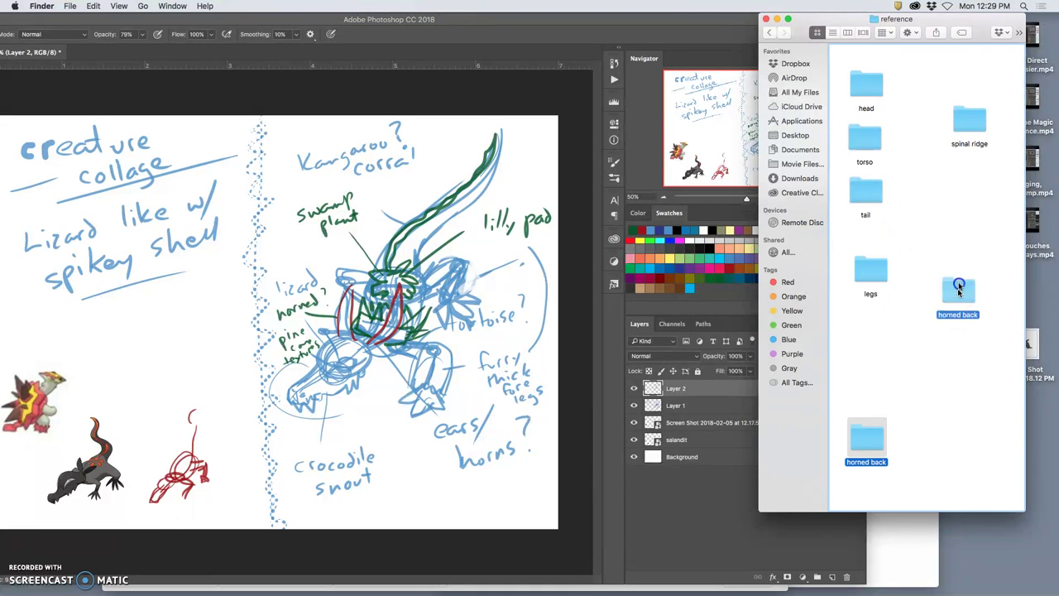